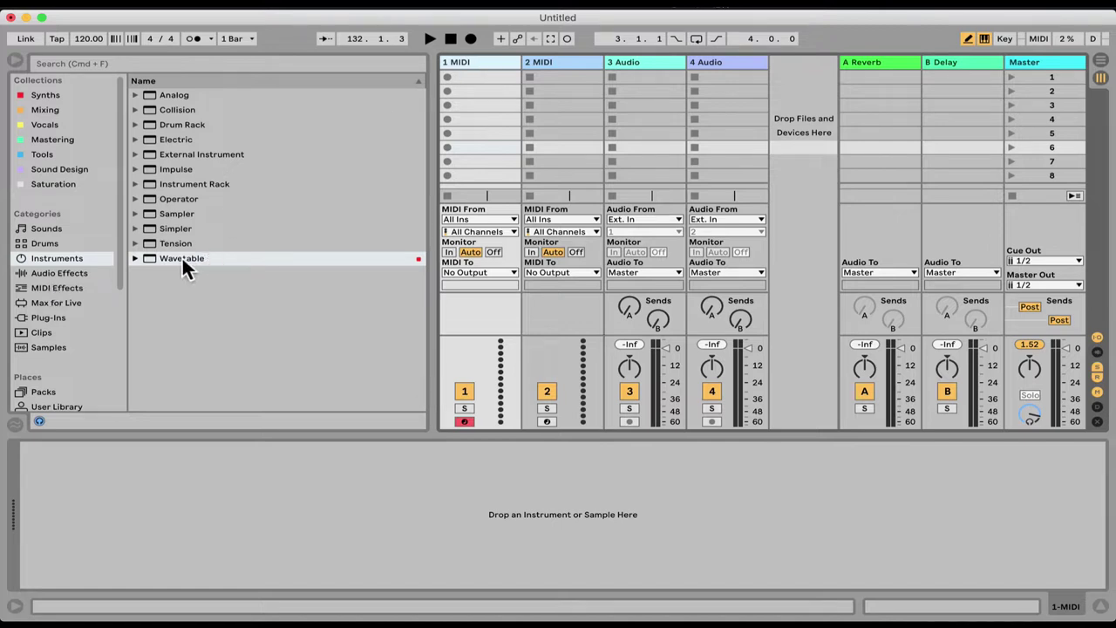
Drag Wavetable from the Instruments category onto the 1 MIDI track
drag(170, 262, 477, 162)
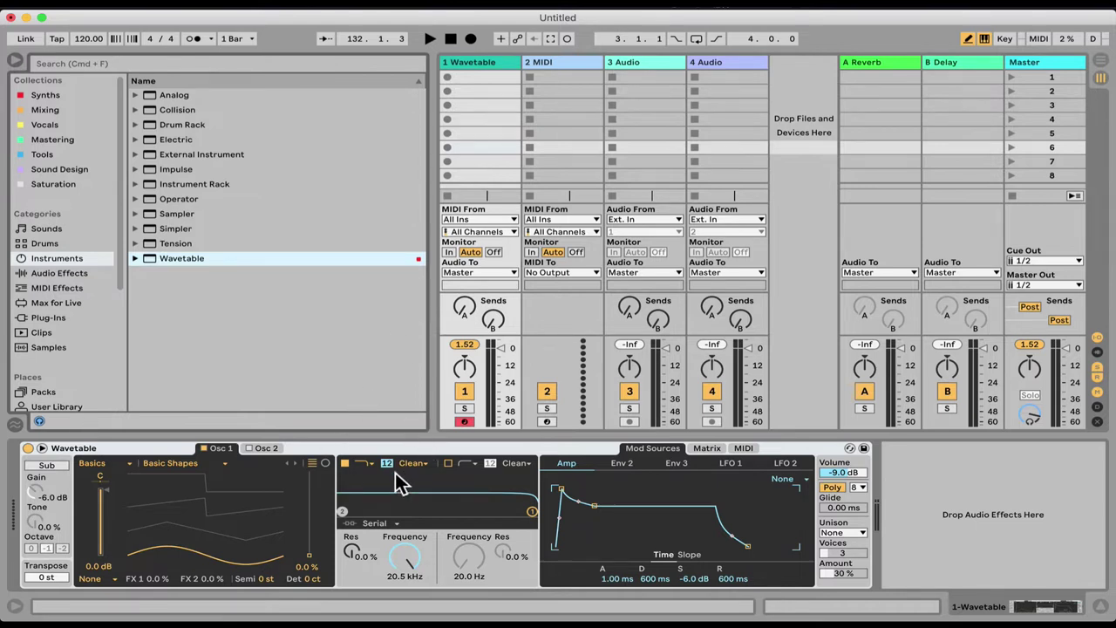
Audition the synth and push the Osc 1 wavetable position up to 69 %
key(a)
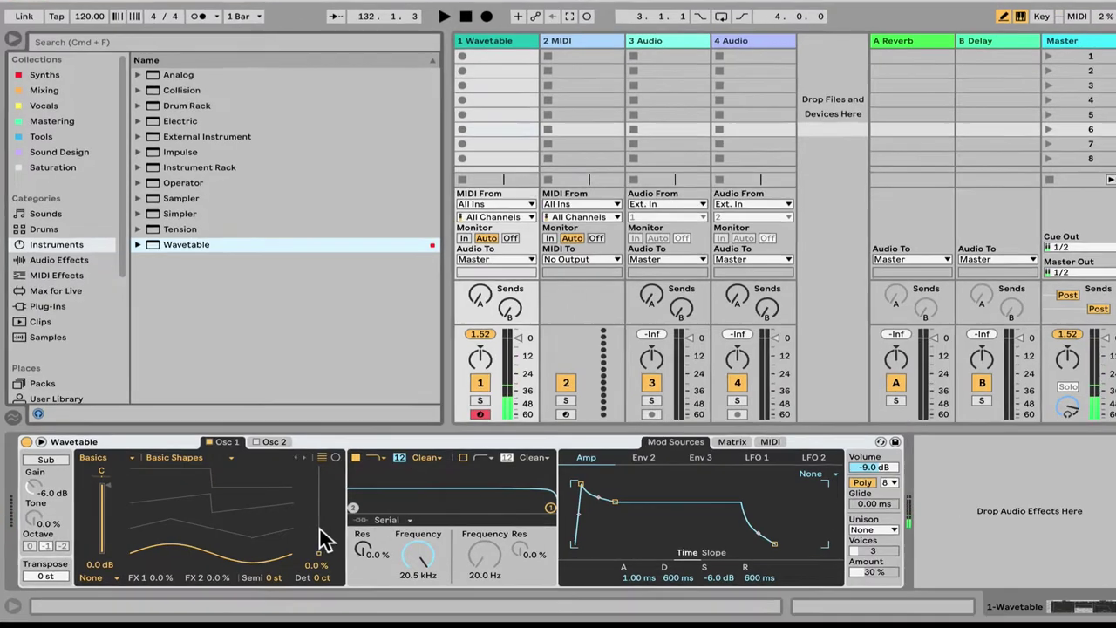
drag(314, 536, 311, 486)
drag(381, 477, 381, 469)
key(a)
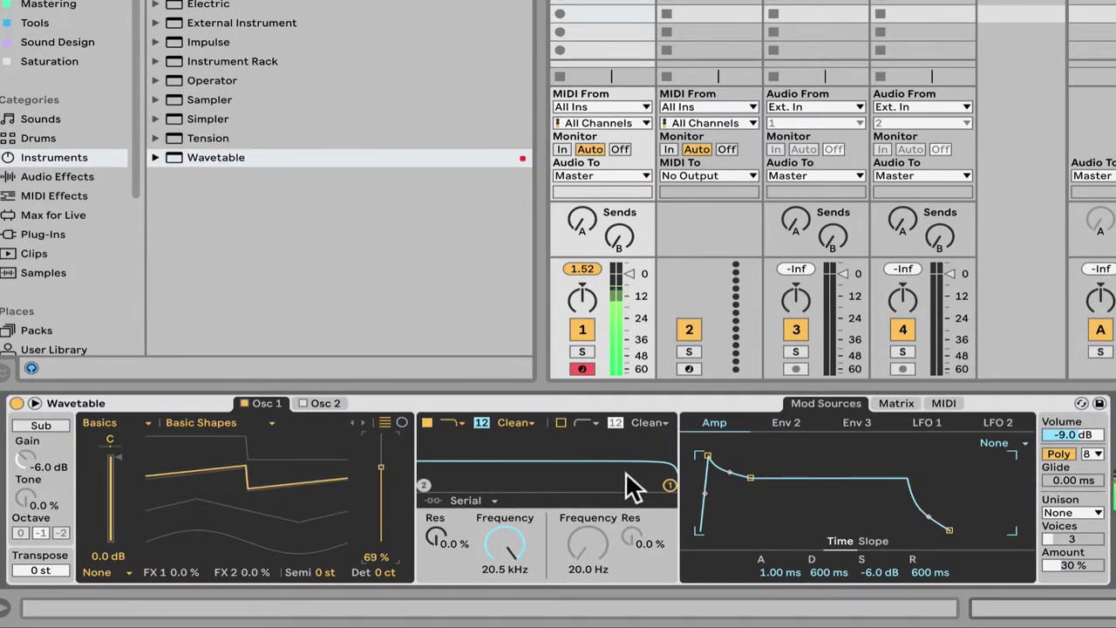
Lower the filter to 123 Hz and give Env 2 zero sustain and a 716 ms decay
drag(670, 485, 524, 485)
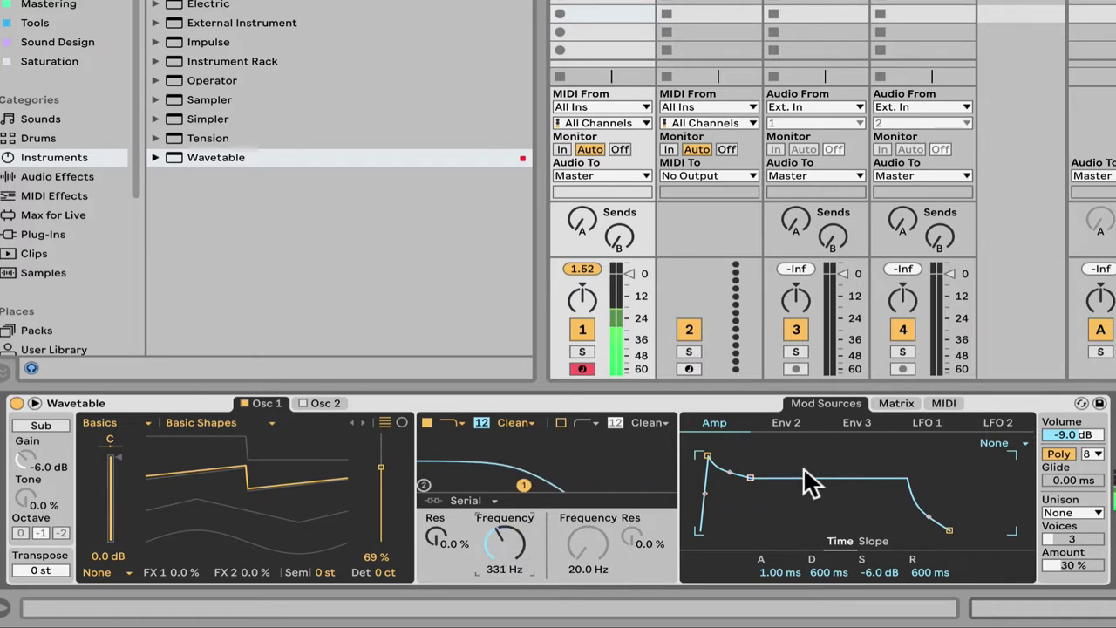
click(895, 402)
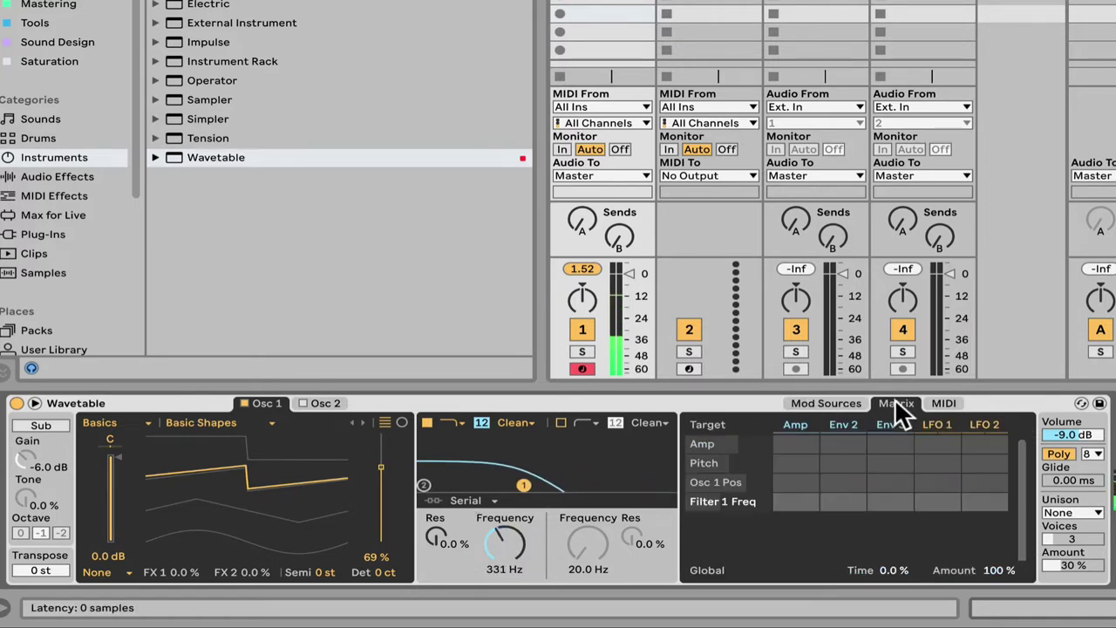
click(844, 425)
drag(750, 494, 735, 529)
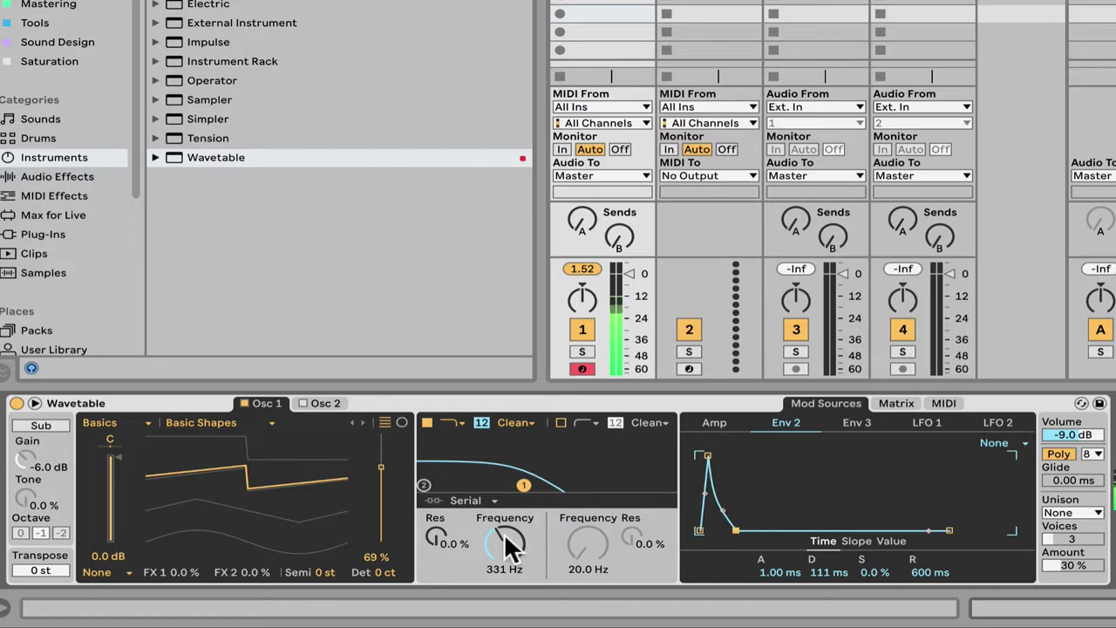
drag(511, 535, 511, 569)
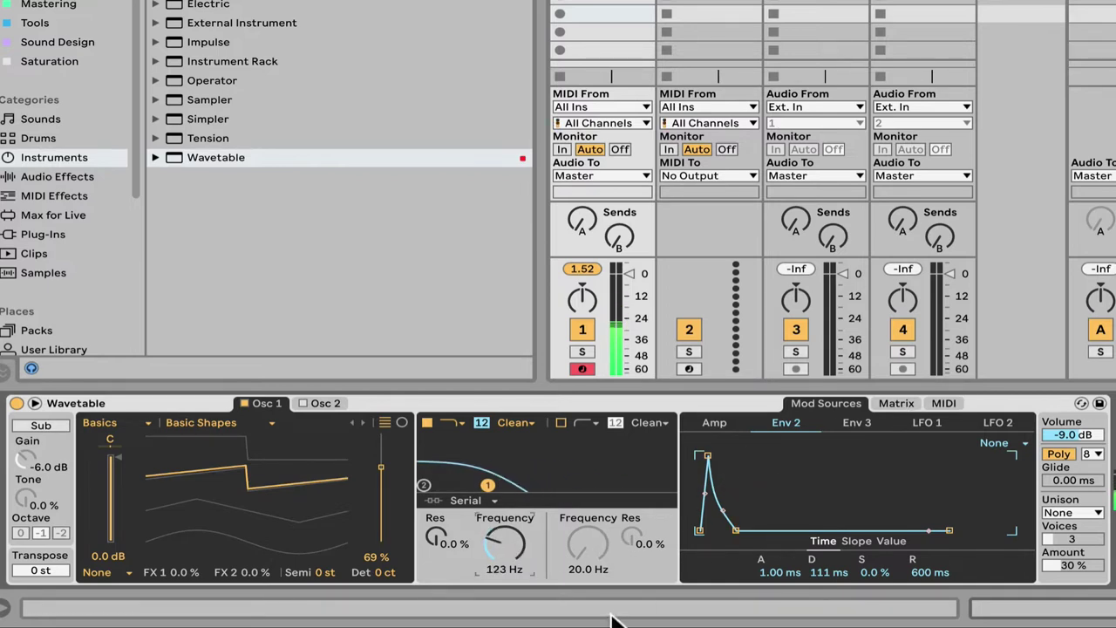
drag(741, 538, 748, 538)
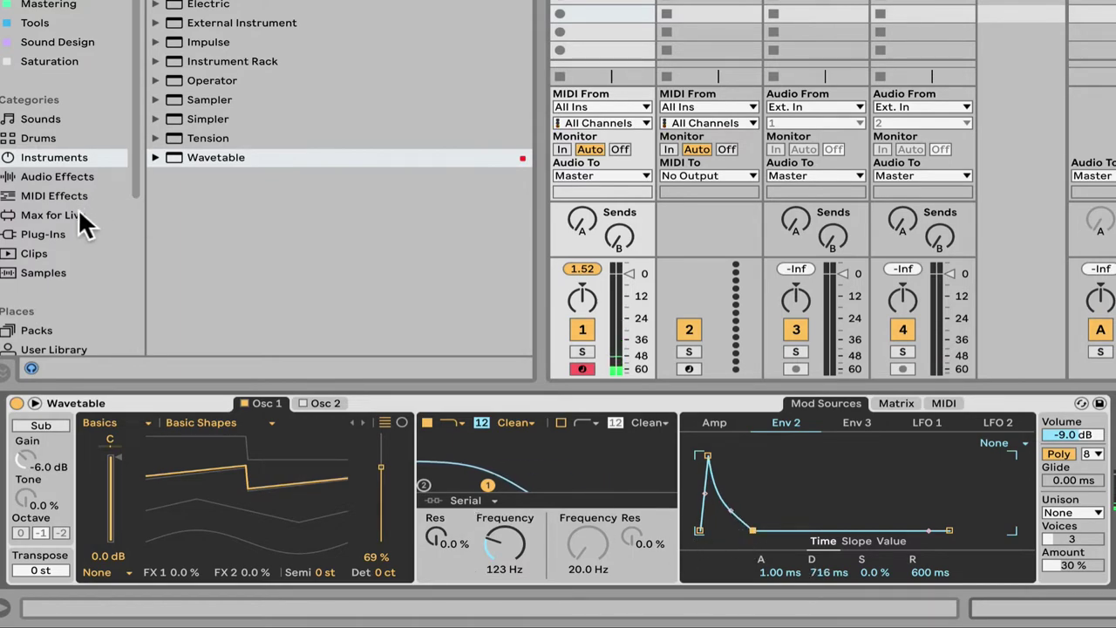
Browse Packs to the Max for Live Essentials pack
scroll(78, 207, down, 2)
click(66, 239)
scroll(219, 229, down, 8)
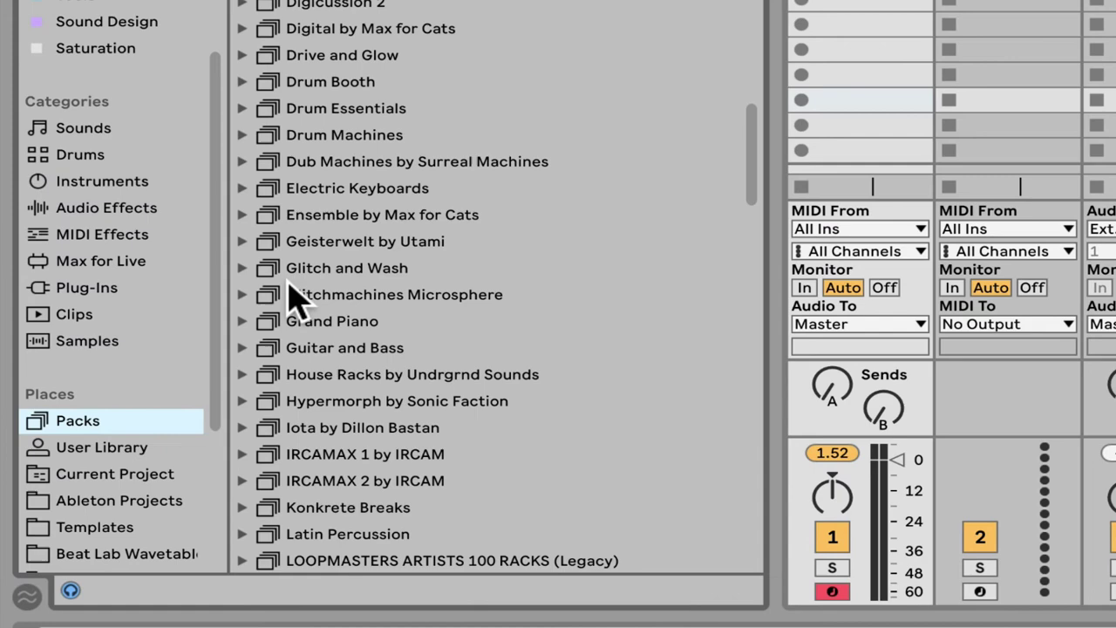
scroll(296, 296, down, 5)
click(349, 429)
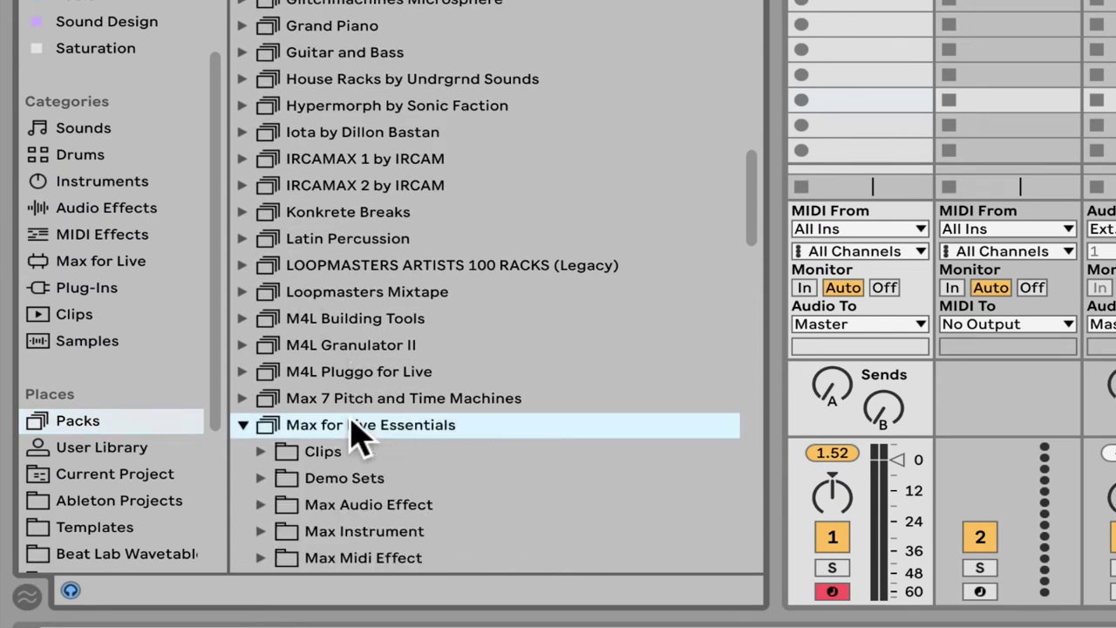
Load Mono Sequencer.amxd from the Max Midi Effect folder onto the Wavetable track
key(Down)
key(Down)
key(Down)
scroll(359, 441, down, 3)
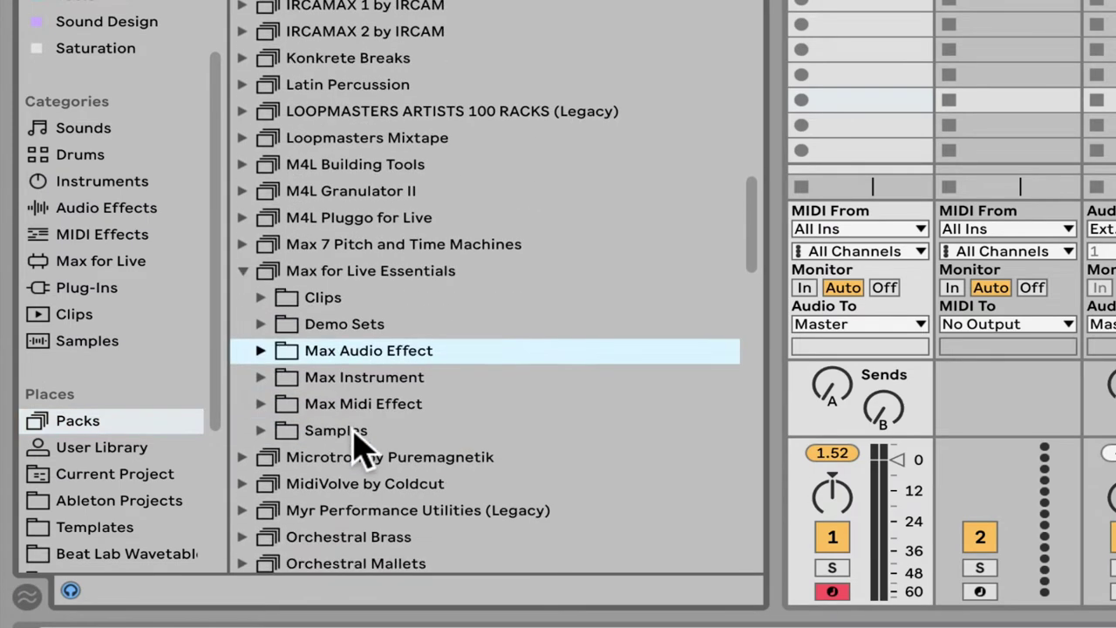
key(Down)
key(Down)
key(Right)
key(Down)
key(Down)
key(Down)
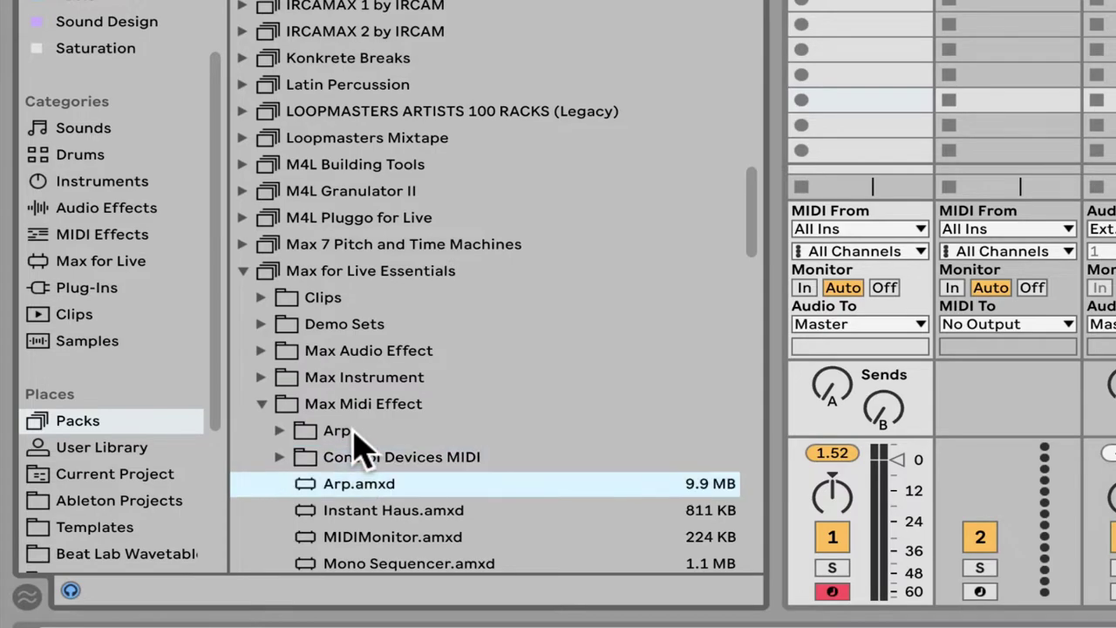
scroll(362, 445, down, 2)
click(411, 466)
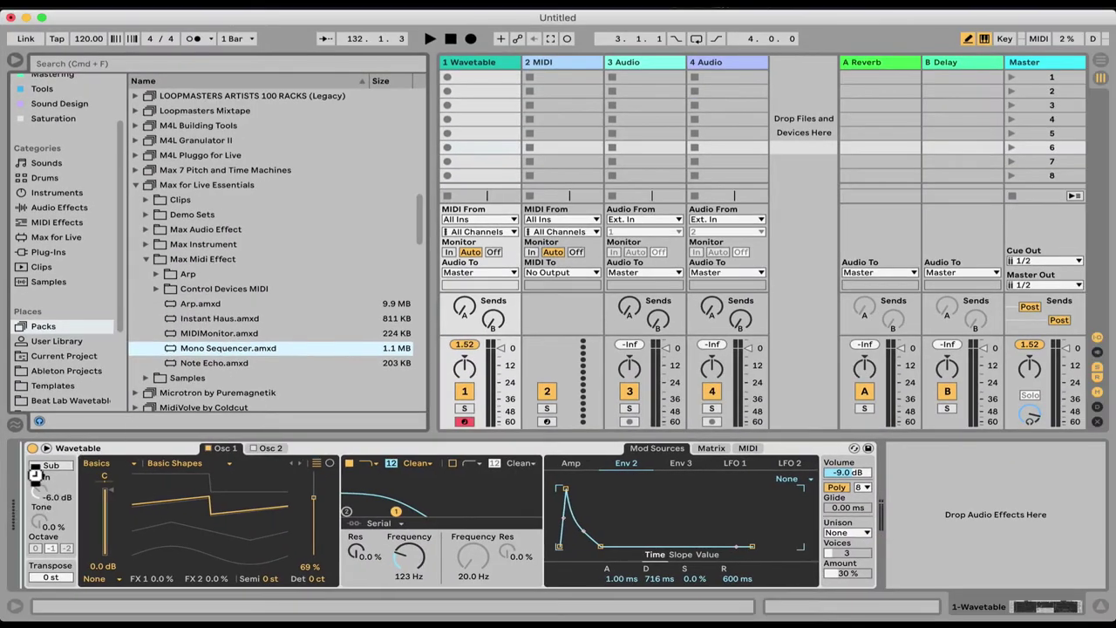
key(Return)
Search the browser for 'mono seq', then clear the search
click(81, 236)
click(81, 61)
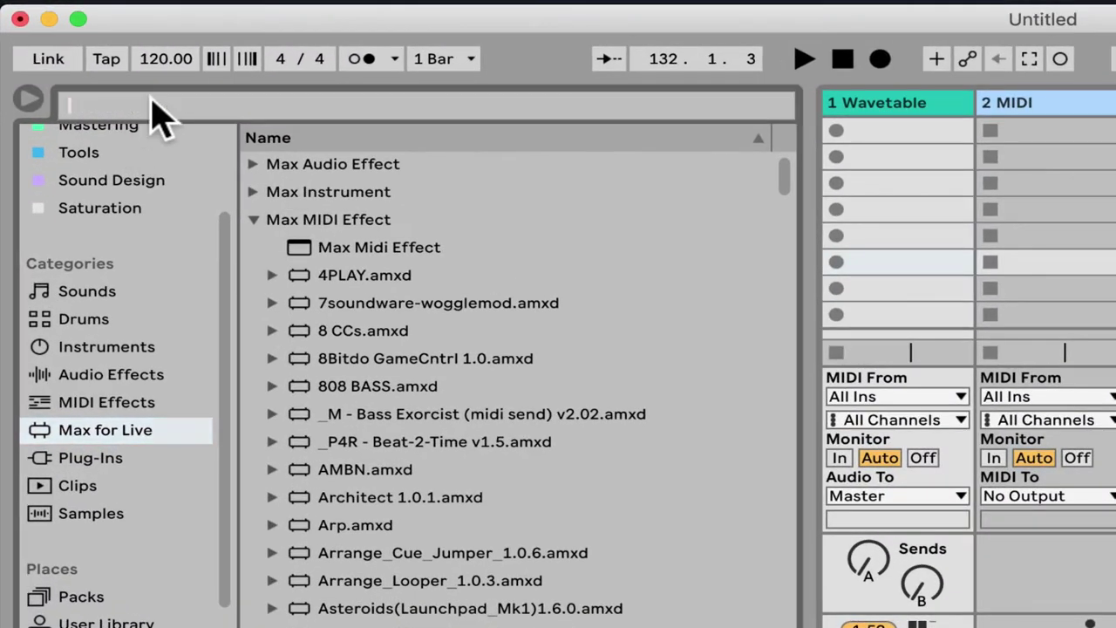
text(mono seq)
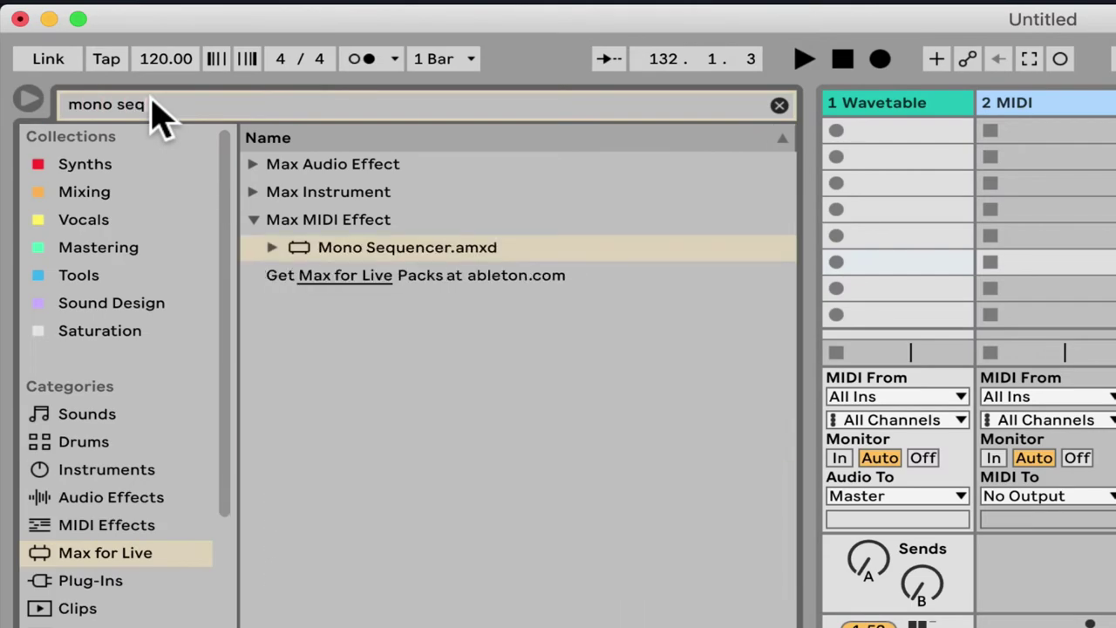
key(Escape)
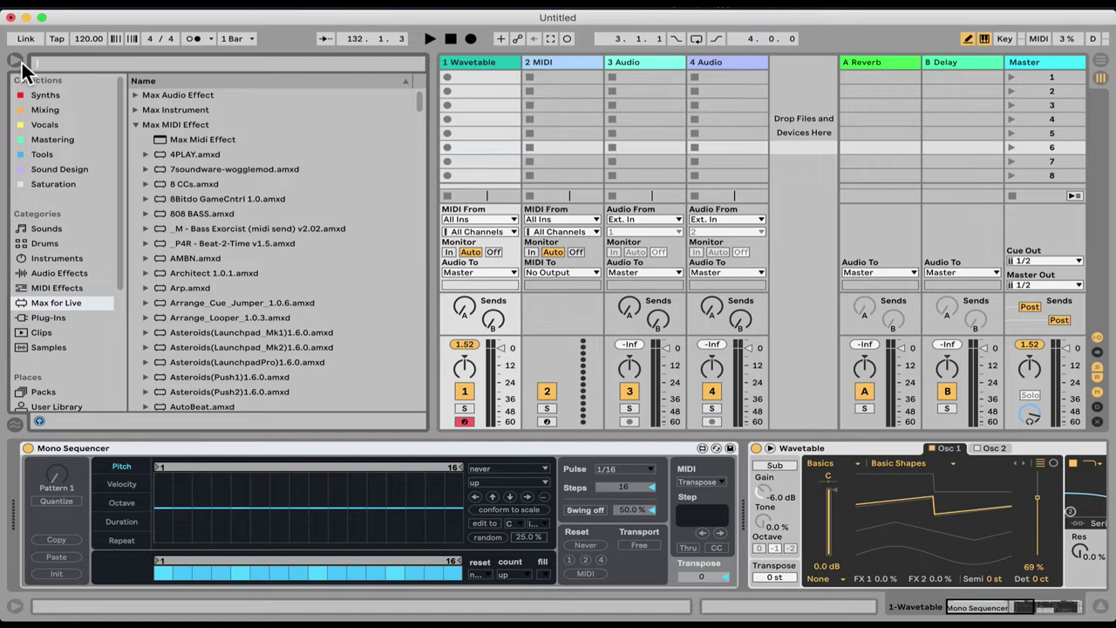
Hide the browser, start playback and nudge step 2's pitch up slightly
click(14, 63)
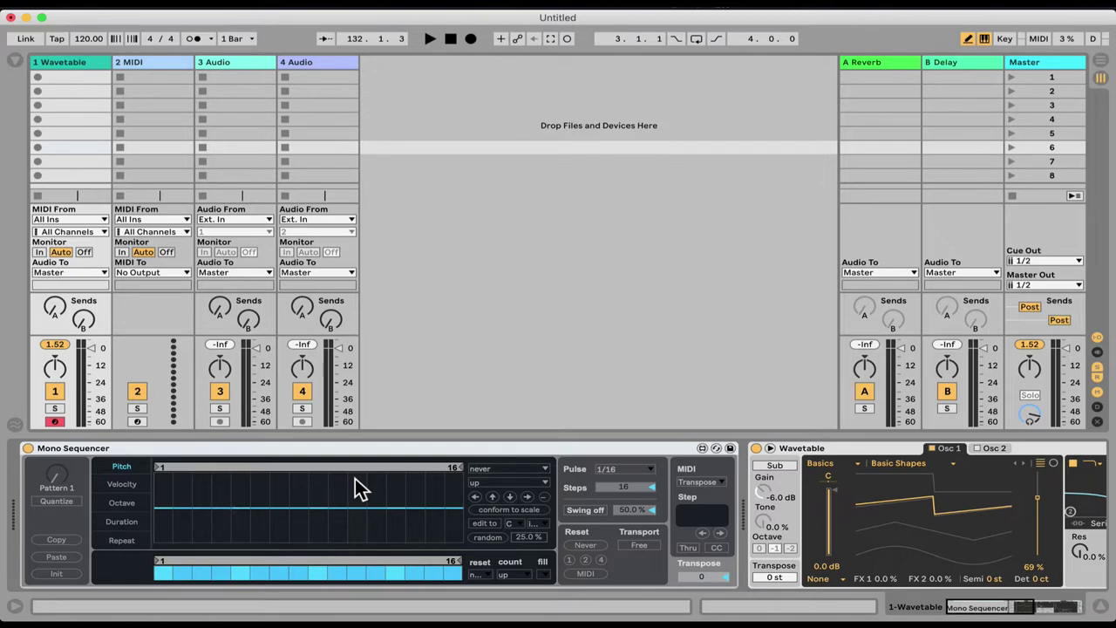
key(space)
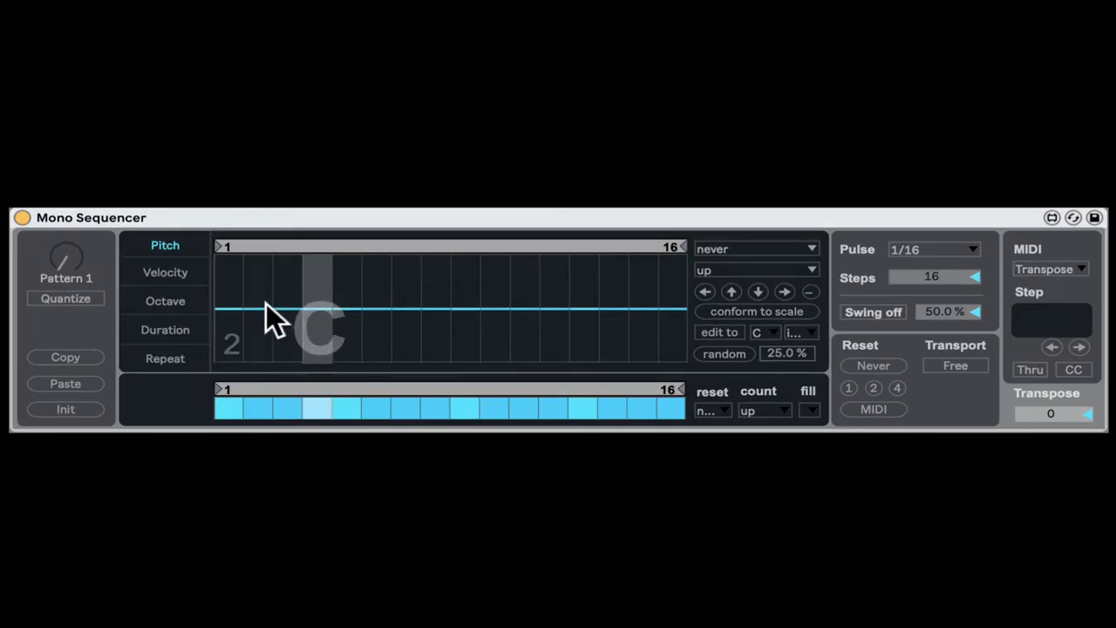
drag(266, 303, 268, 300)
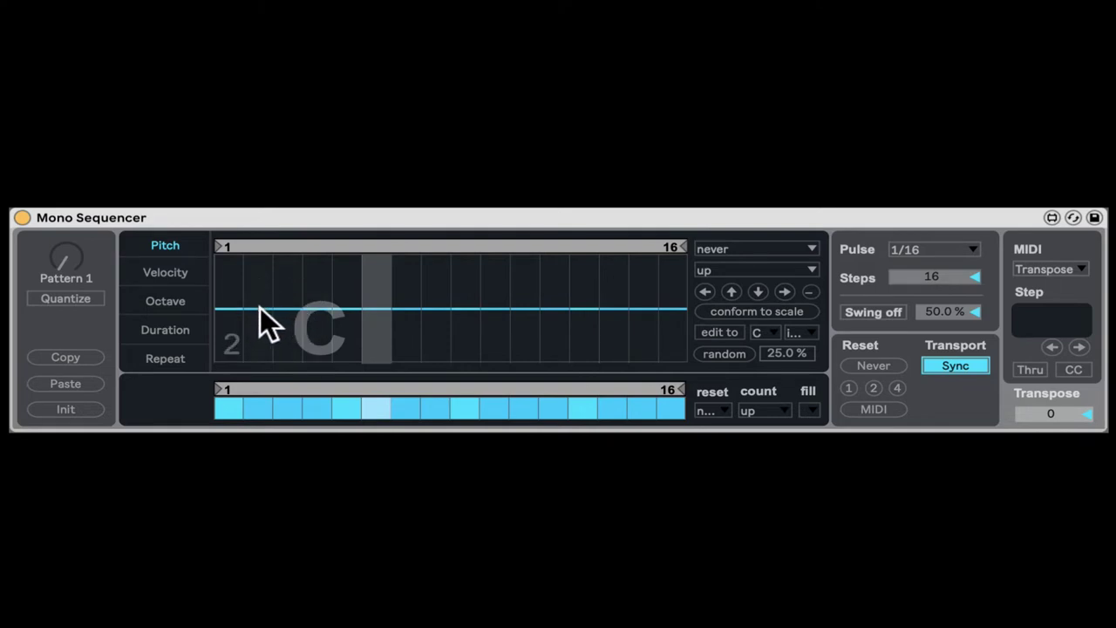
mouse_move(260, 307)
mouse_down()
mouse_move(263, 257)
mouse_move(264, 295)
mouse_up()
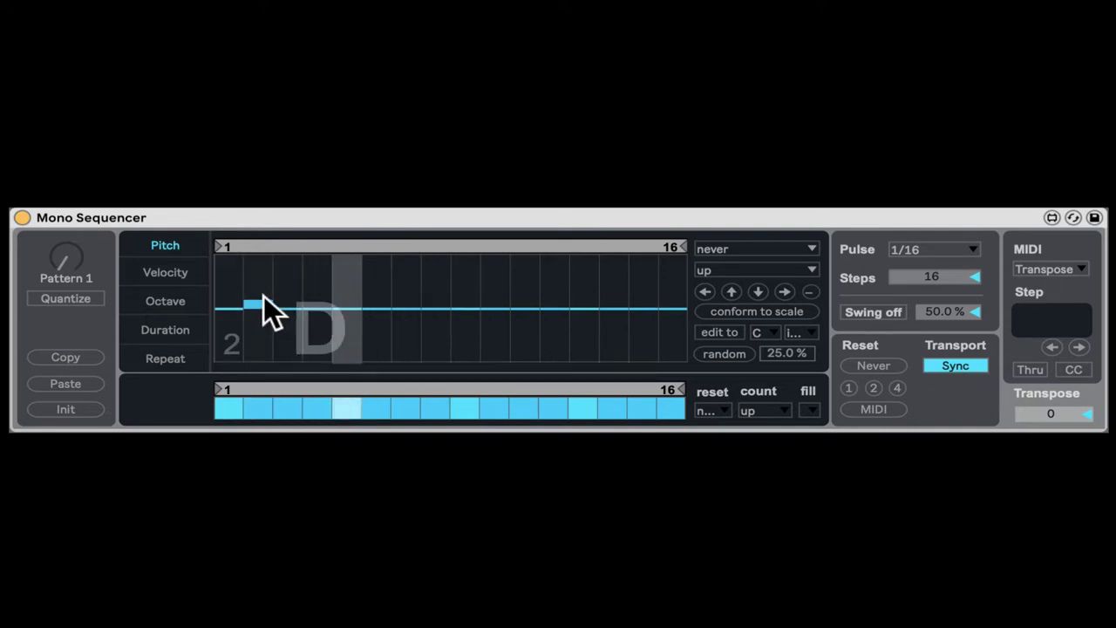
click(344, 294)
click(465, 297)
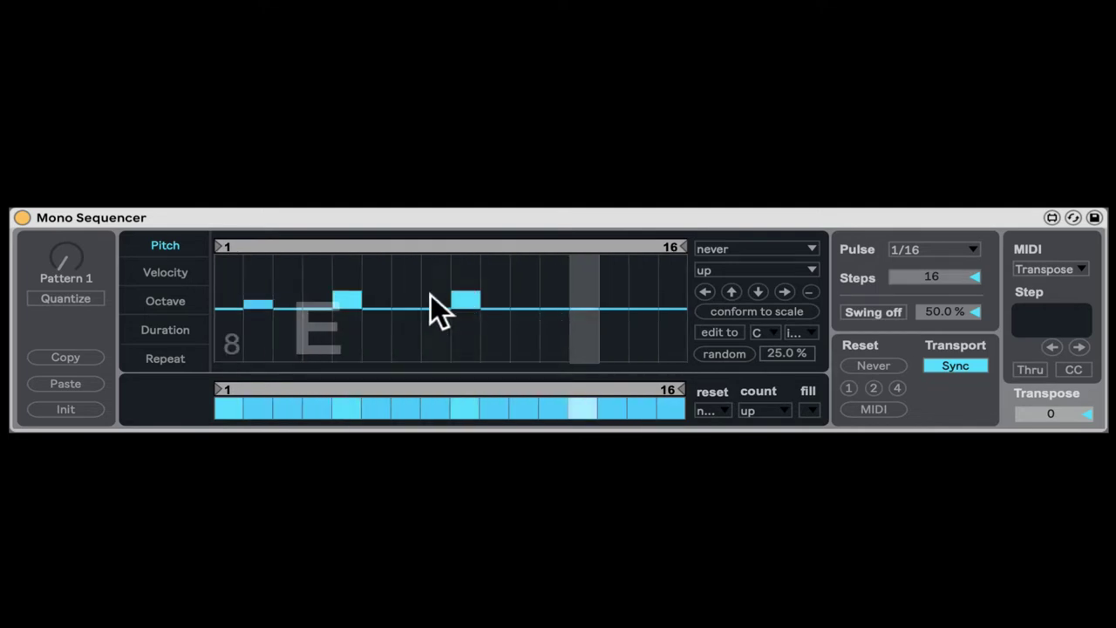
click(408, 290)
click(335, 330)
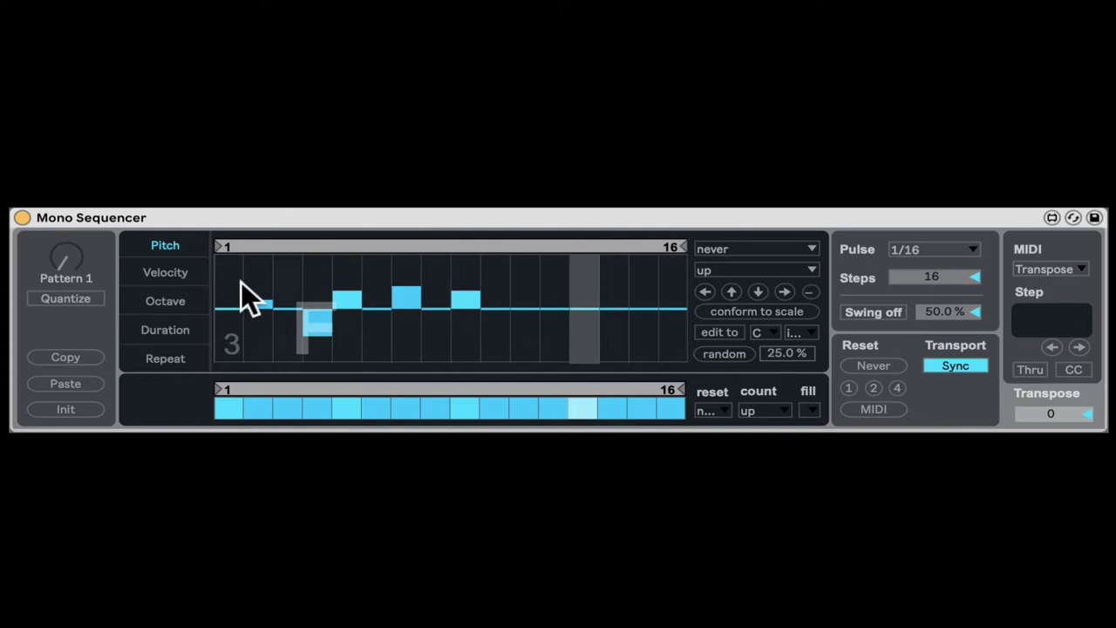
click(286, 278)
click(224, 295)
click(375, 319)
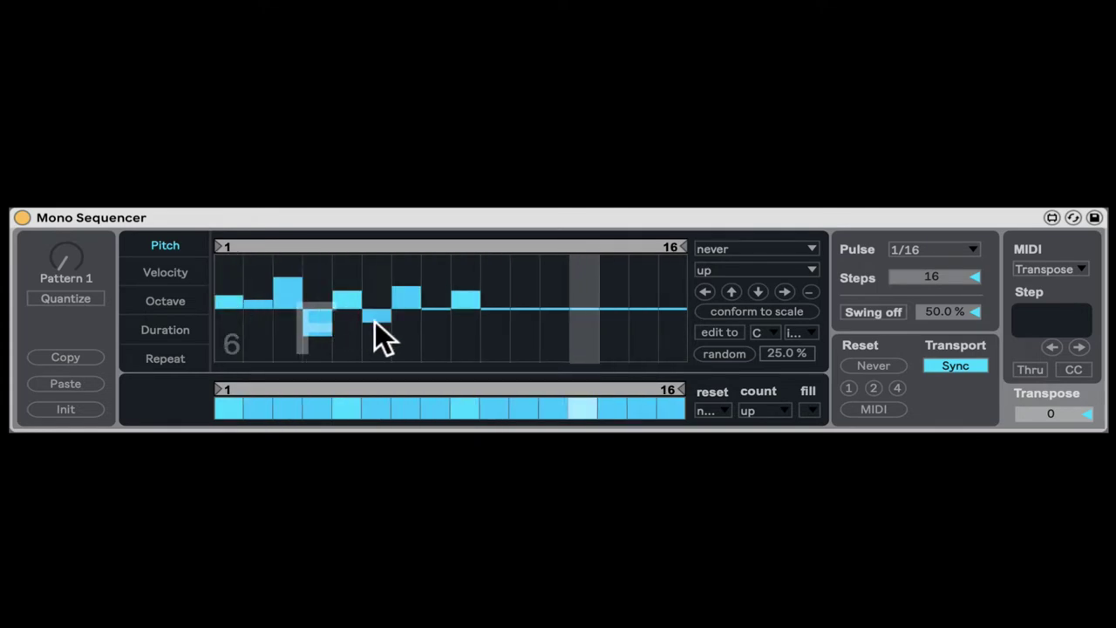
mouse_move(674, 246)
mouse_down()
mouse_move(279, 247)
mouse_move(329, 247)
mouse_up()
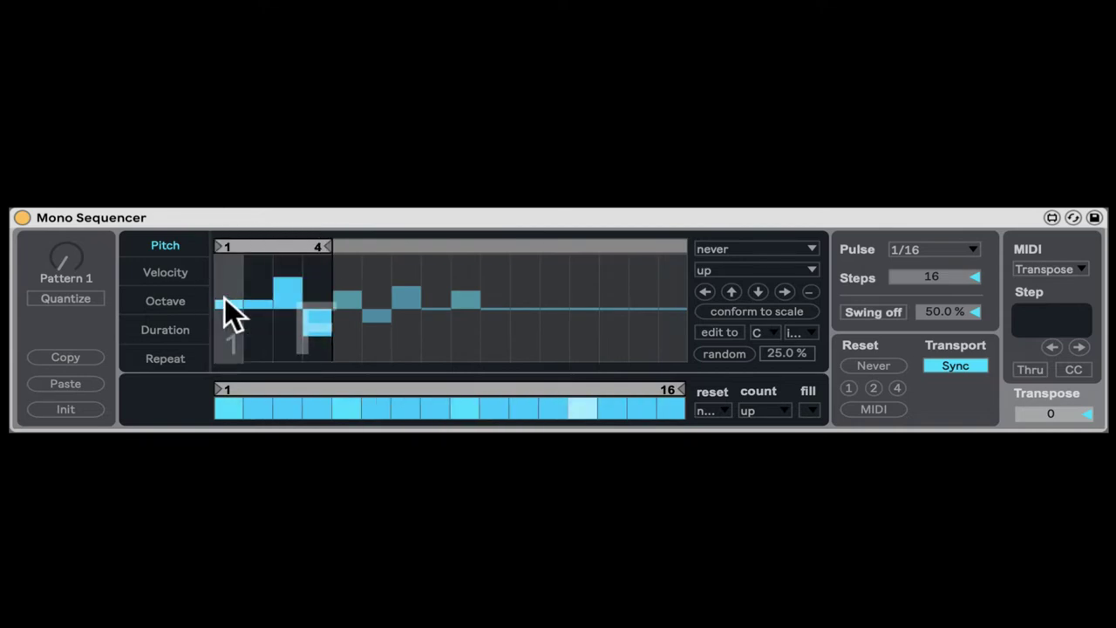
click(239, 305)
click(320, 292)
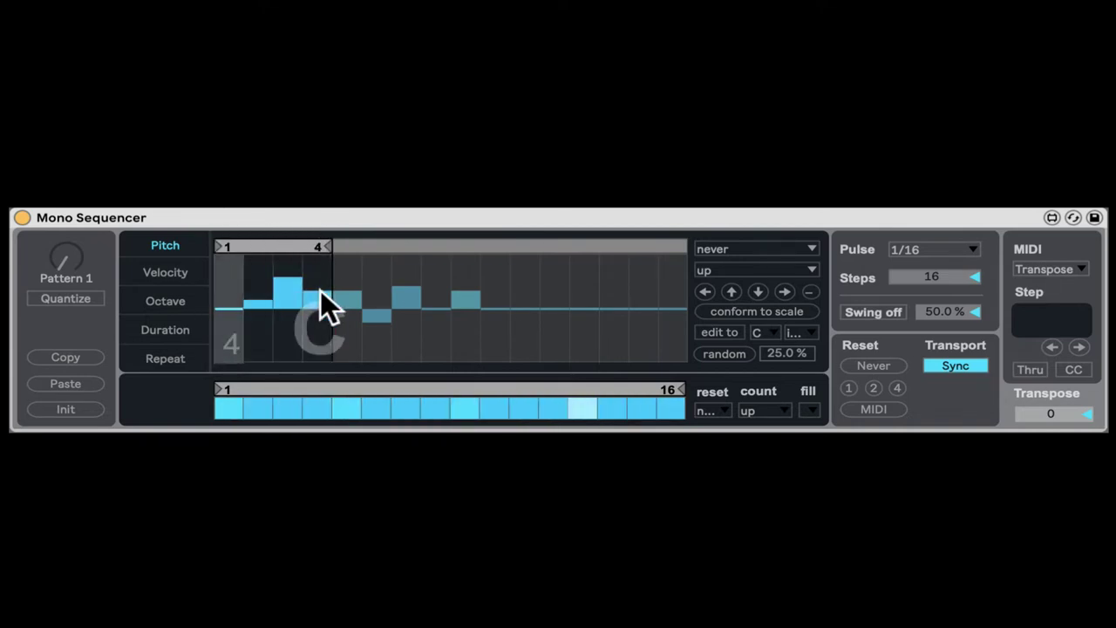
drag(324, 243, 726, 237)
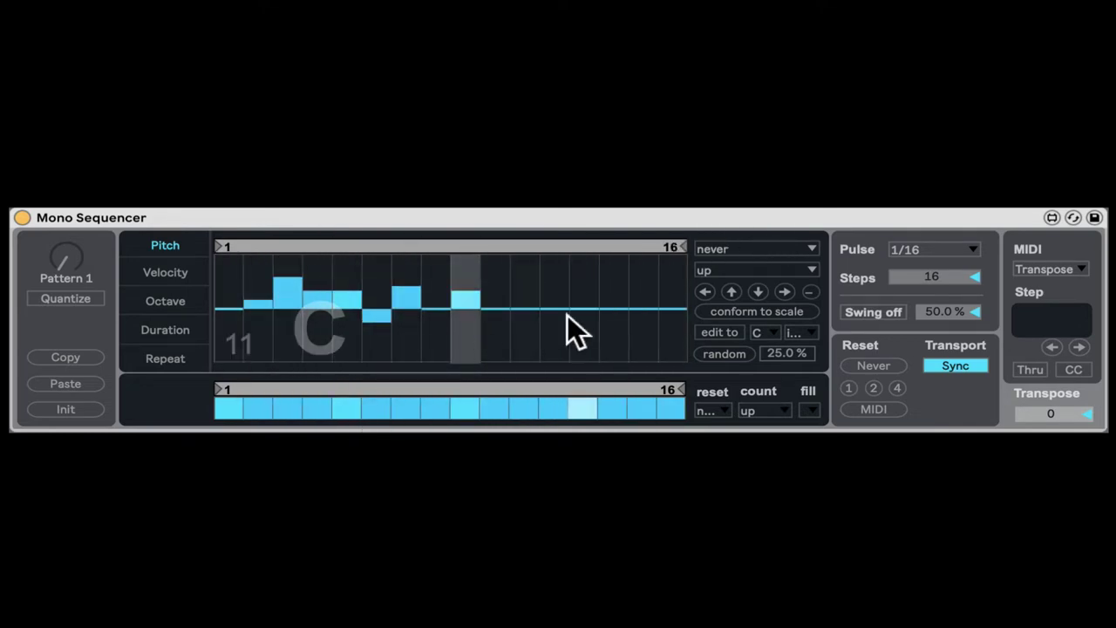
click(809, 293)
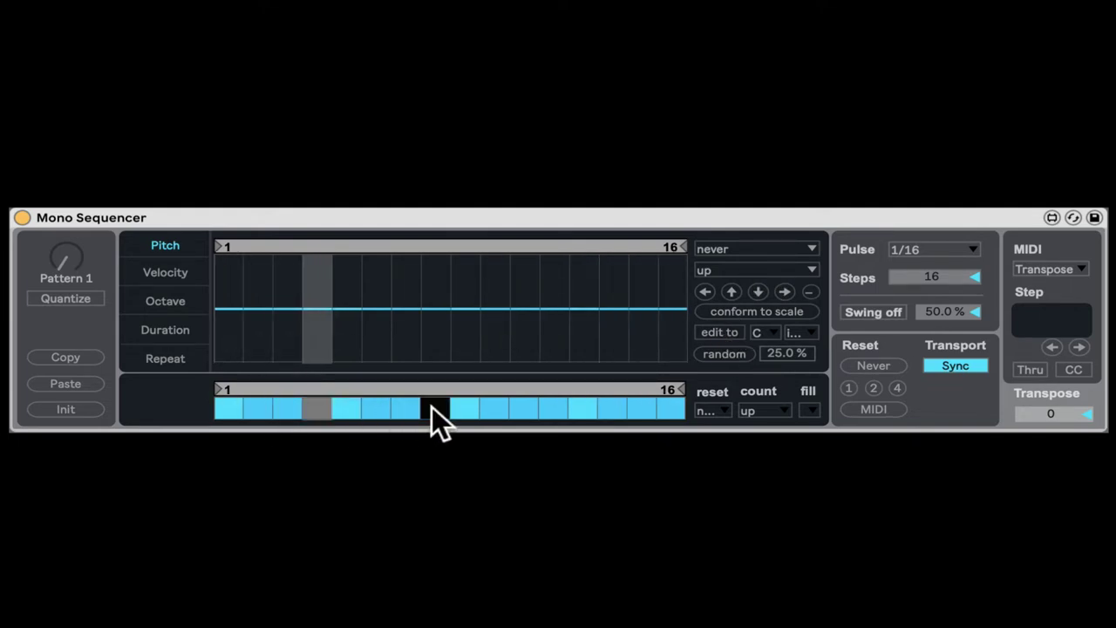
Toggle trigger steps 11 and 14, trim the loop, then extend the lower row and enable step 4
click(523, 409)
click(602, 413)
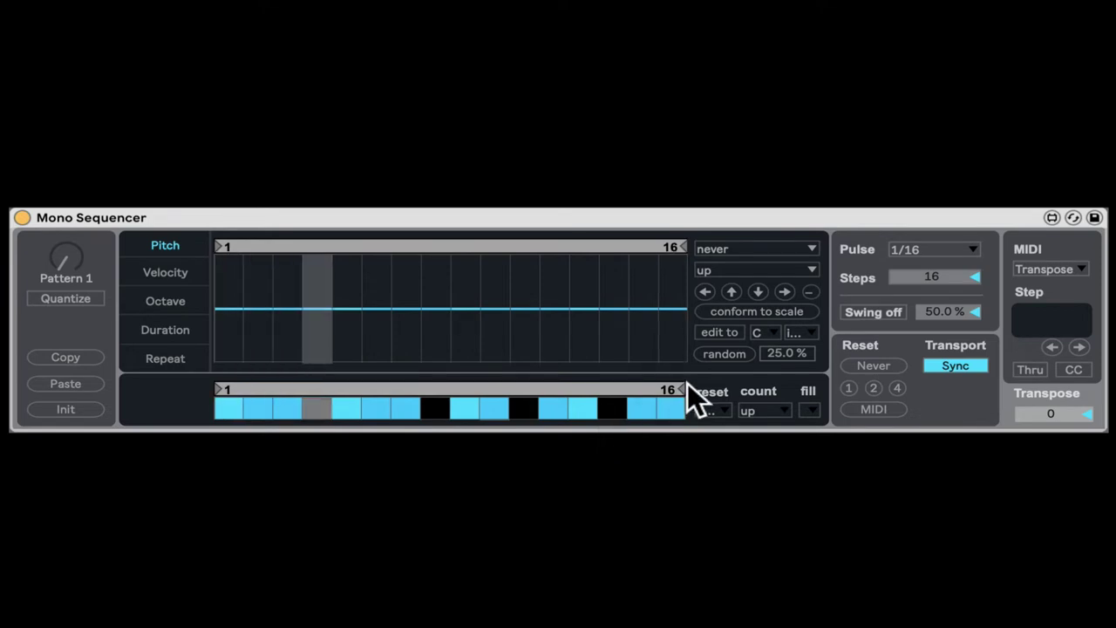
drag(678, 384, 361, 384)
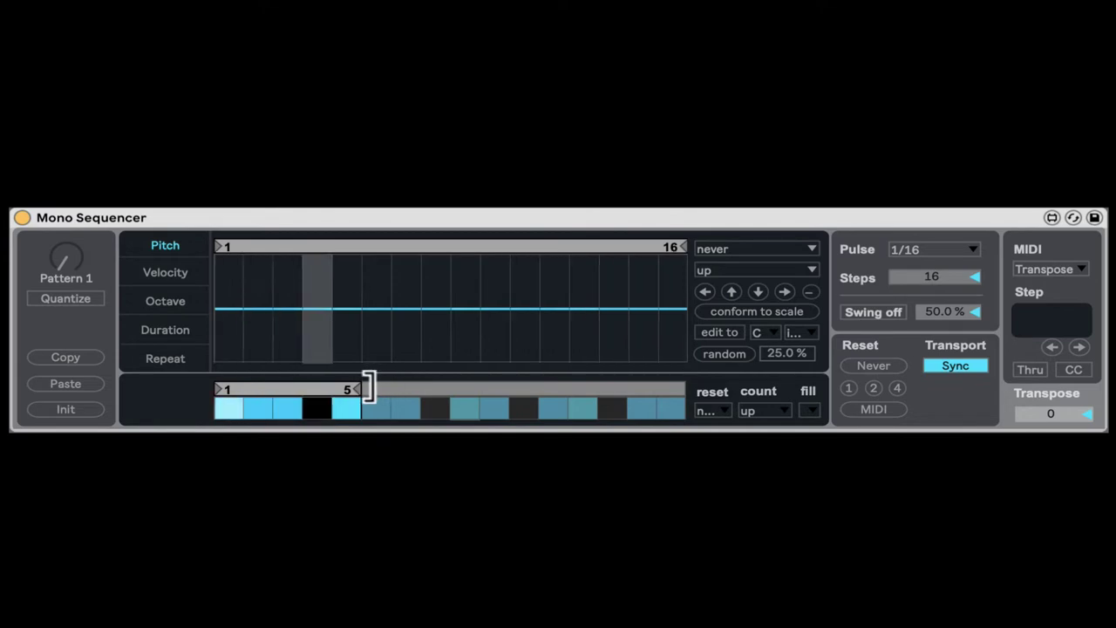
drag(369, 386, 670, 386)
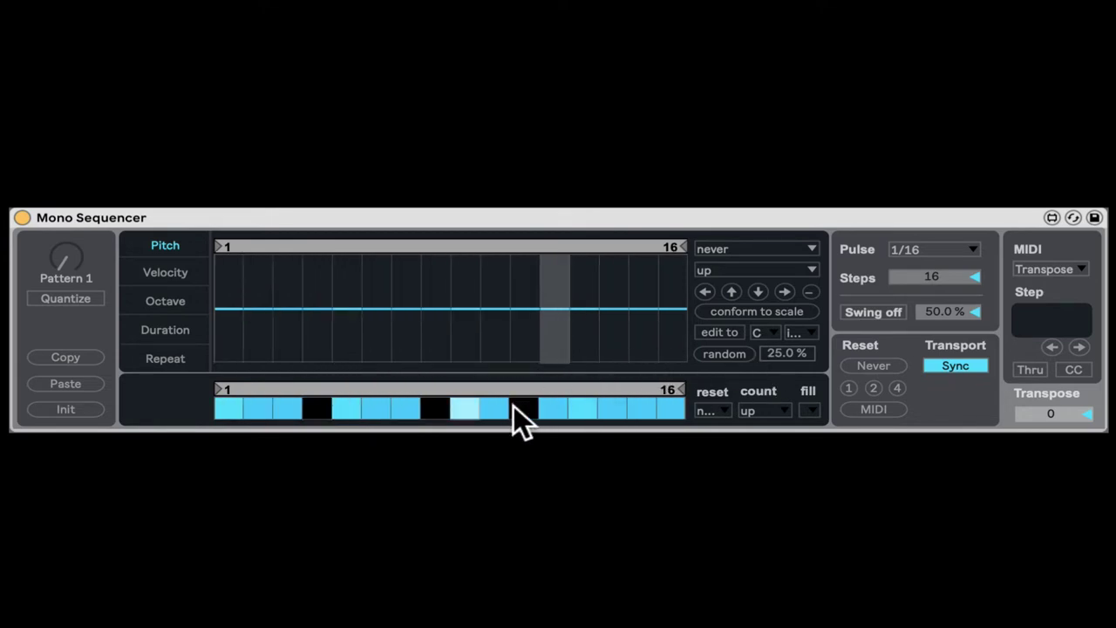
click(306, 403)
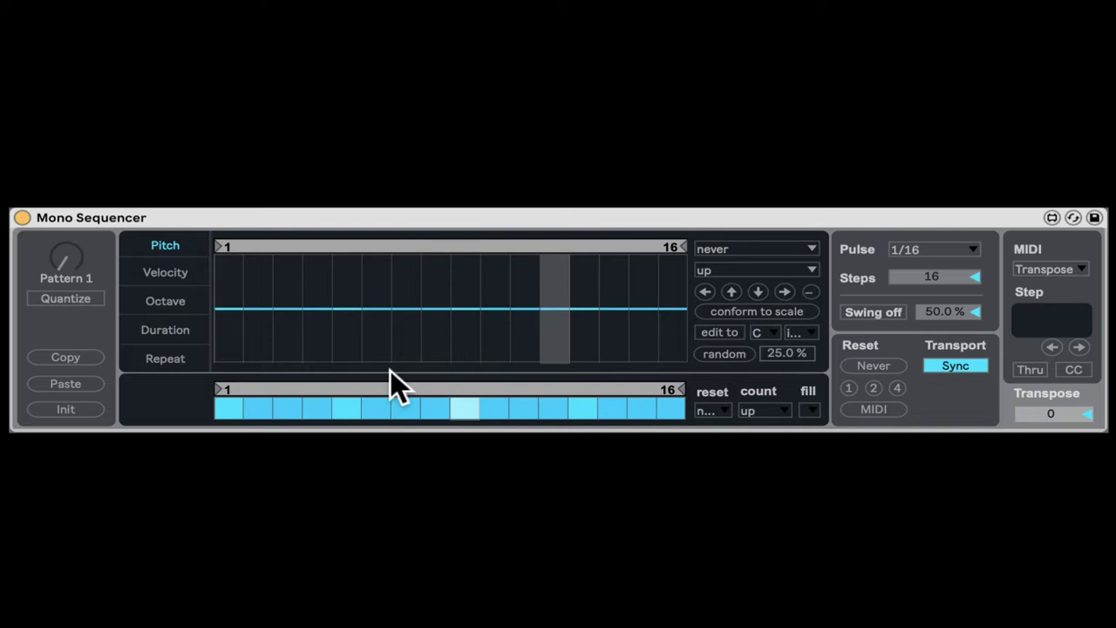
Set pitch reset to every 1 measure, try a shorter loop, and restore 16 steps
click(740, 250)
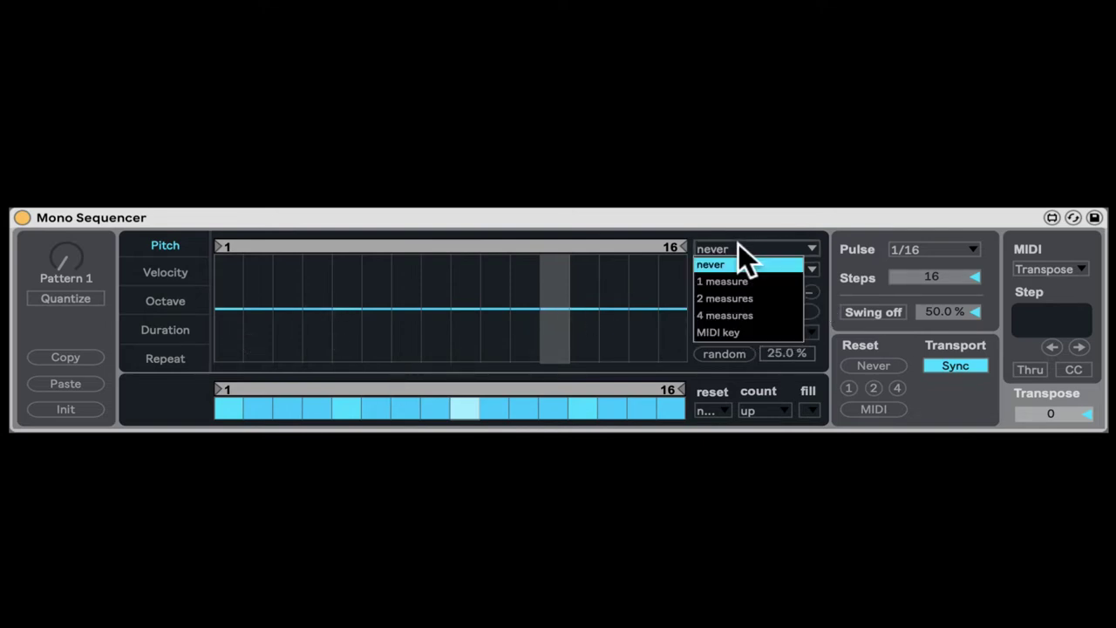
click(776, 282)
drag(685, 245, 510, 246)
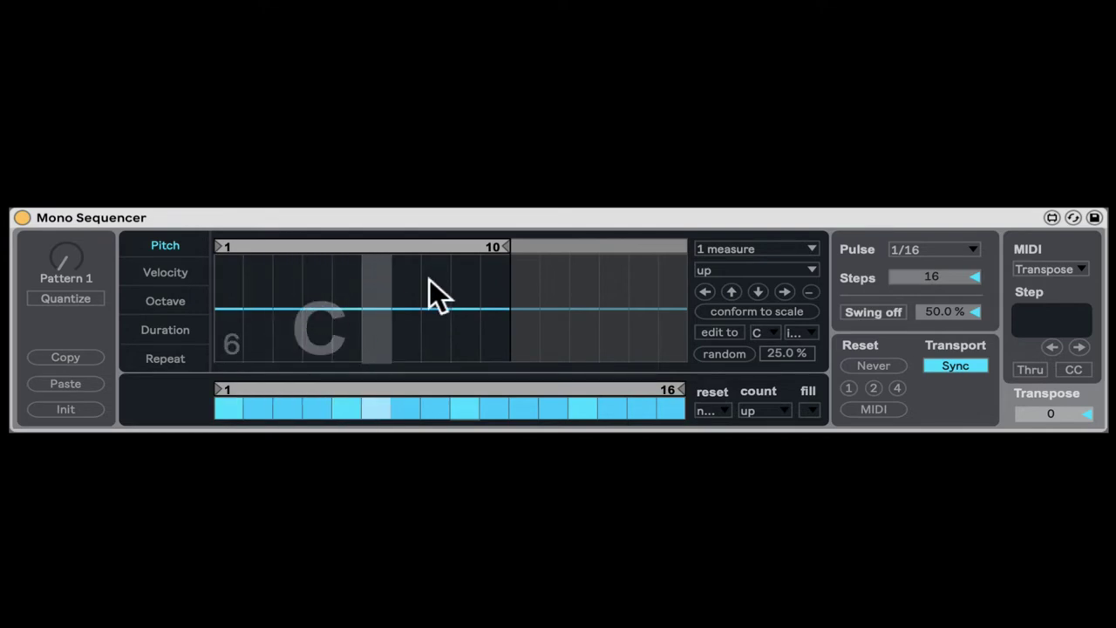
click(730, 264)
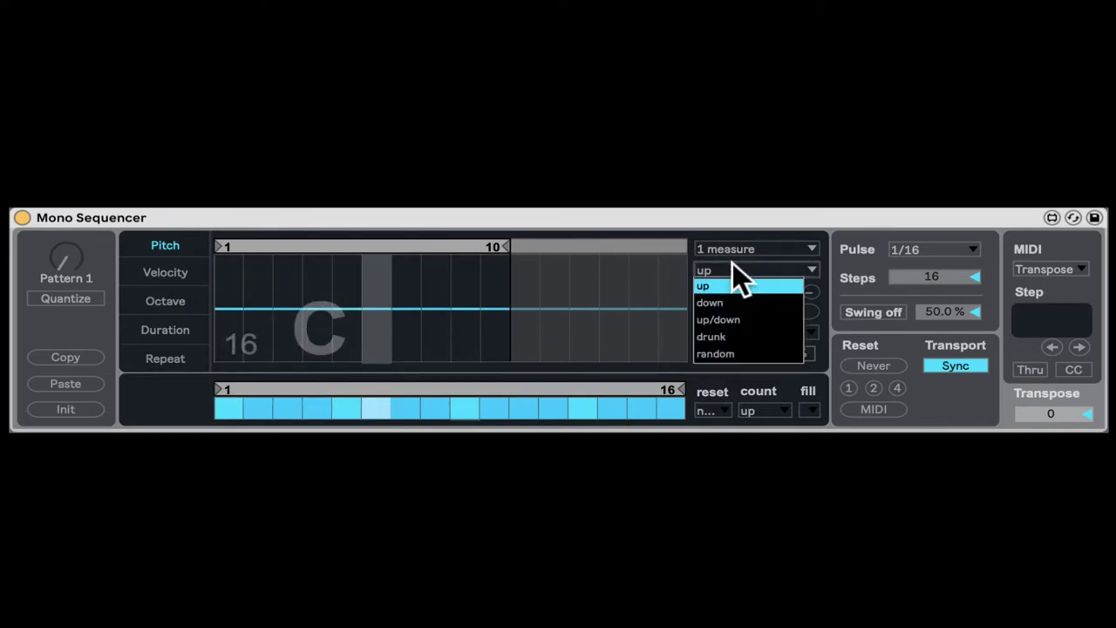
click(589, 254)
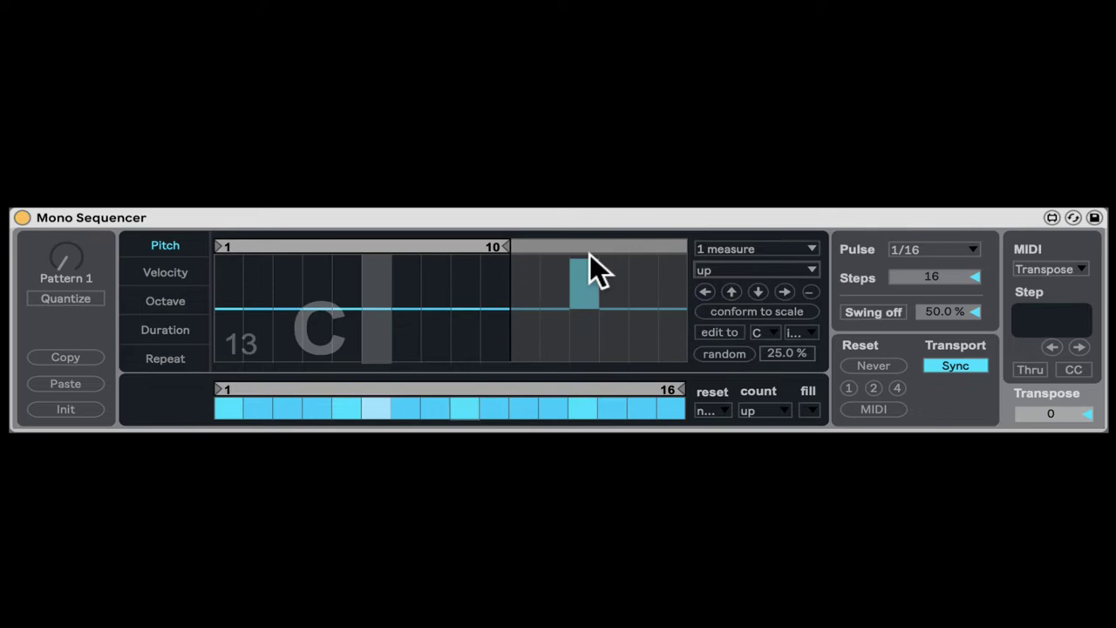
drag(511, 241, 723, 256)
drag(582, 293, 588, 304)
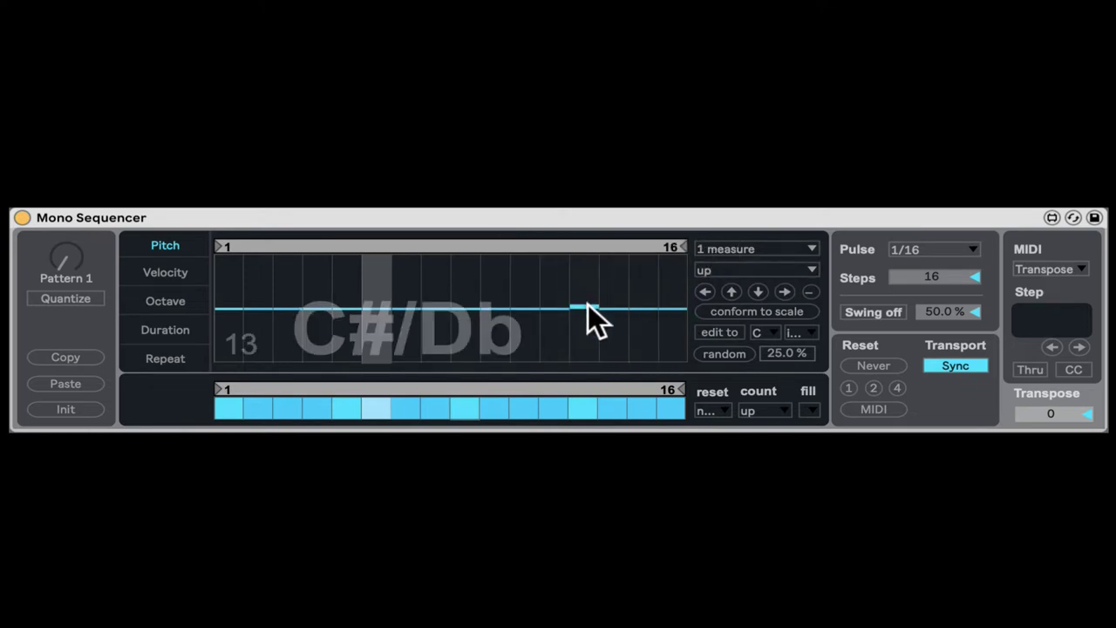
Draw a pitch contour across steps 3–11, trying down and then up-down directions
click(740, 273)
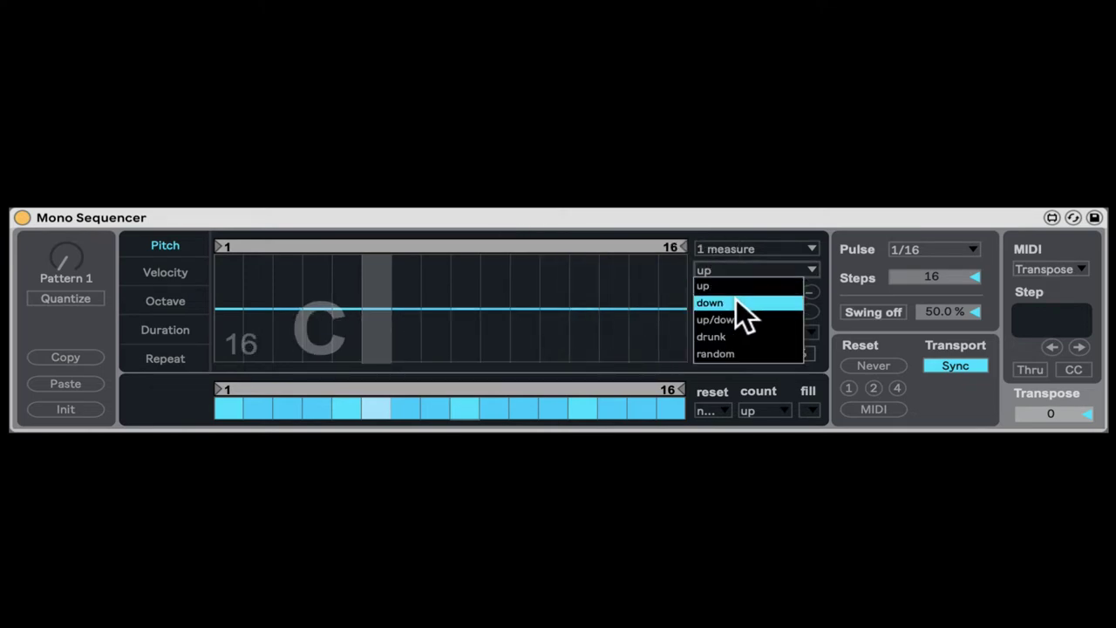
click(736, 302)
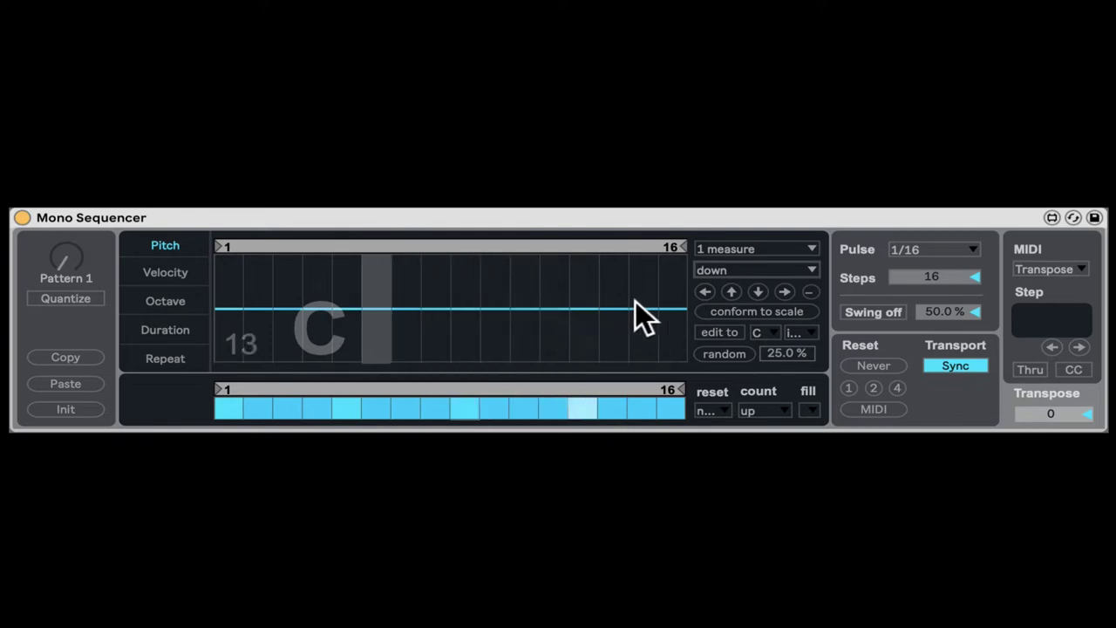
mouse_move(636, 301)
mouse_down()
mouse_move(536, 290)
mouse_move(433, 306)
mouse_move(300, 290)
mouse_move(255, 305)
mouse_up()
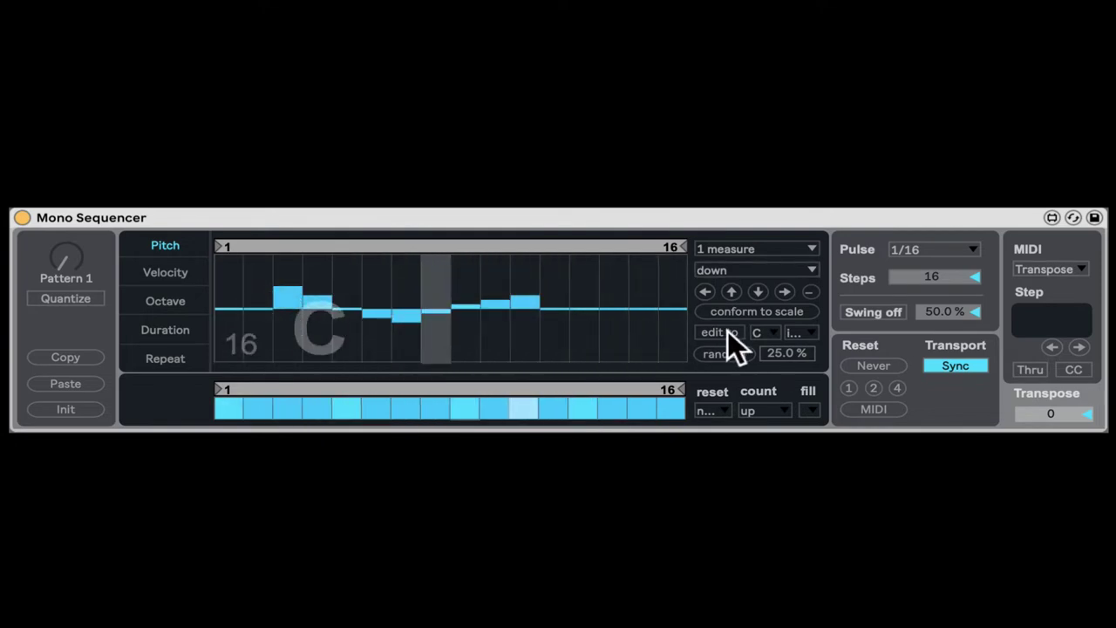
click(756, 270)
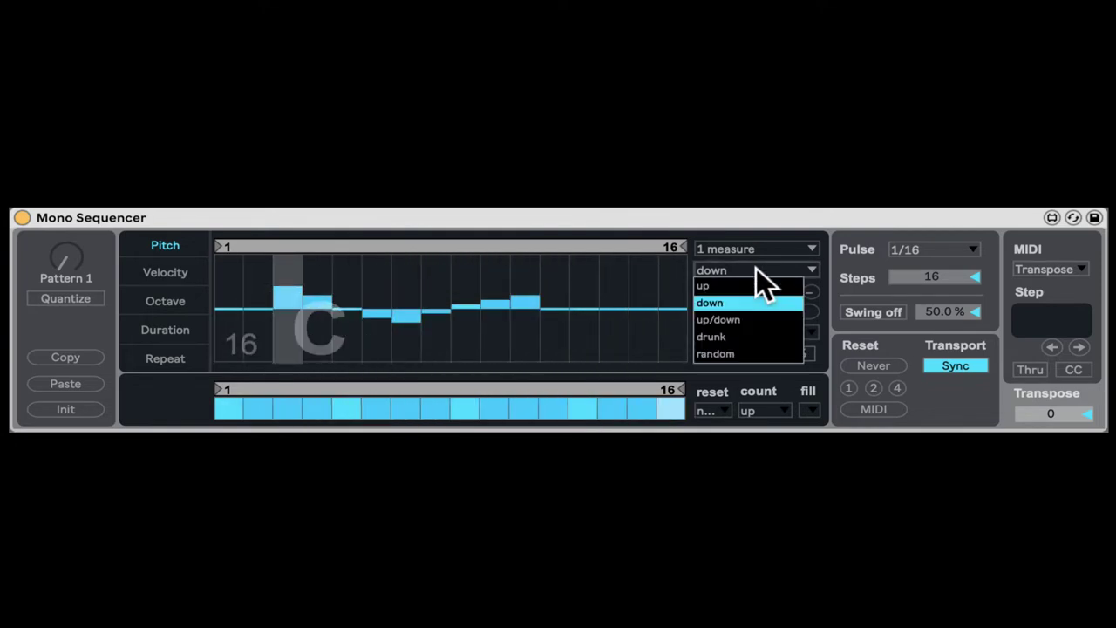
click(749, 319)
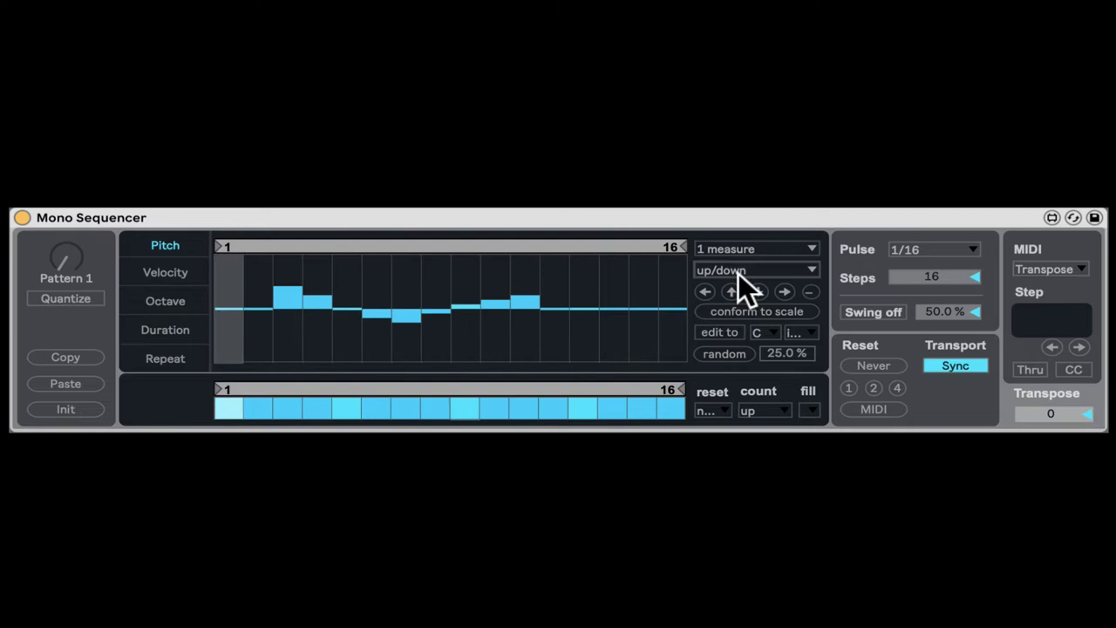
Set pitch reset to never and the direction to drunk, then random
click(741, 249)
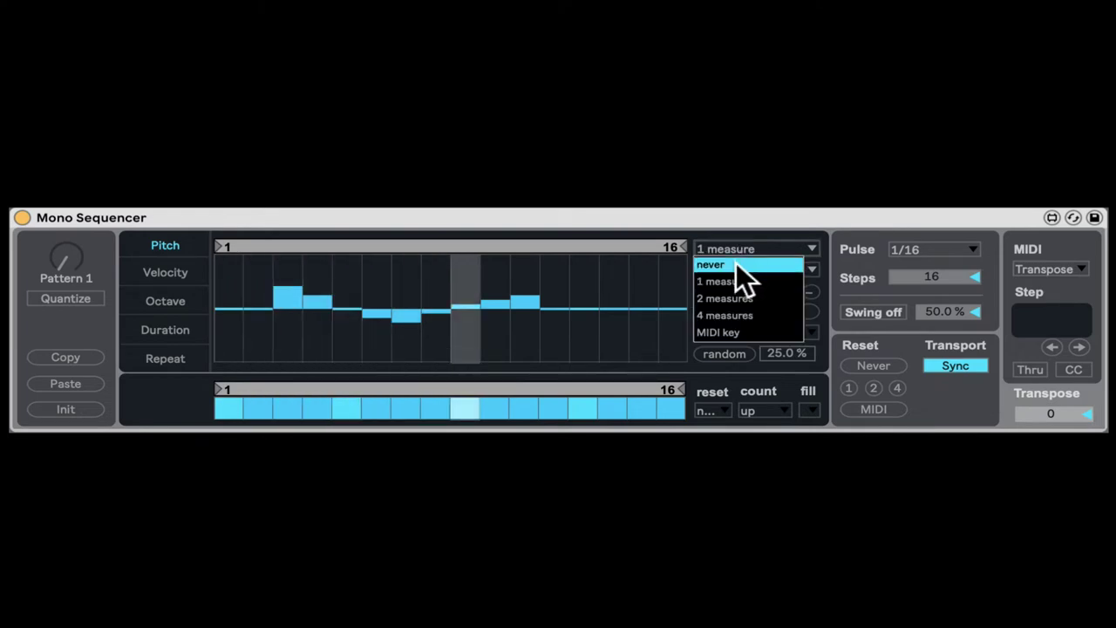
click(736, 264)
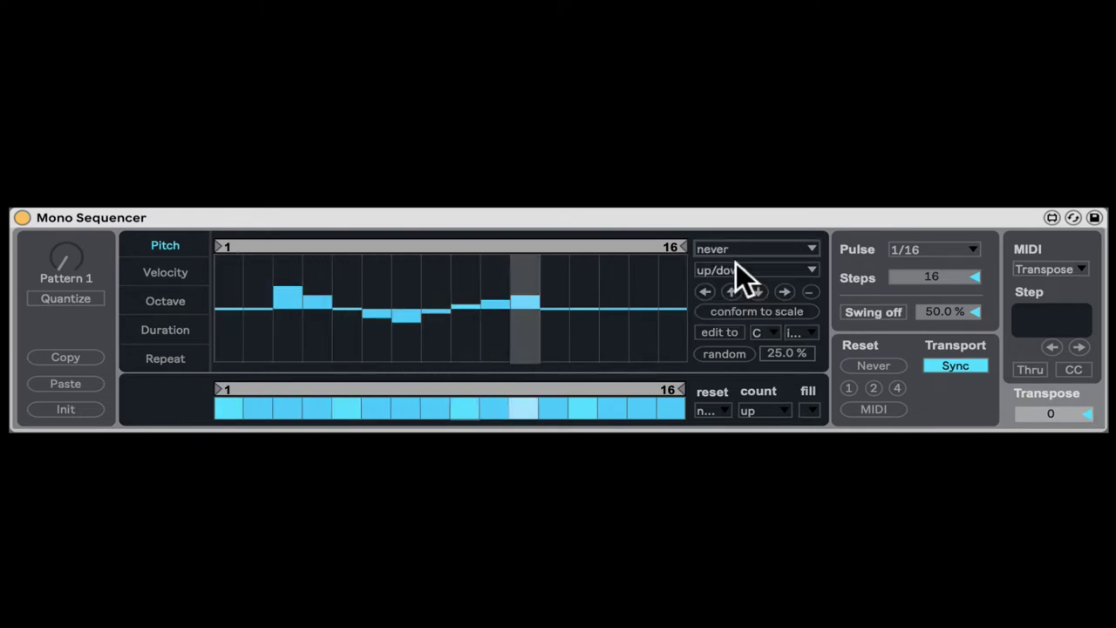
click(731, 276)
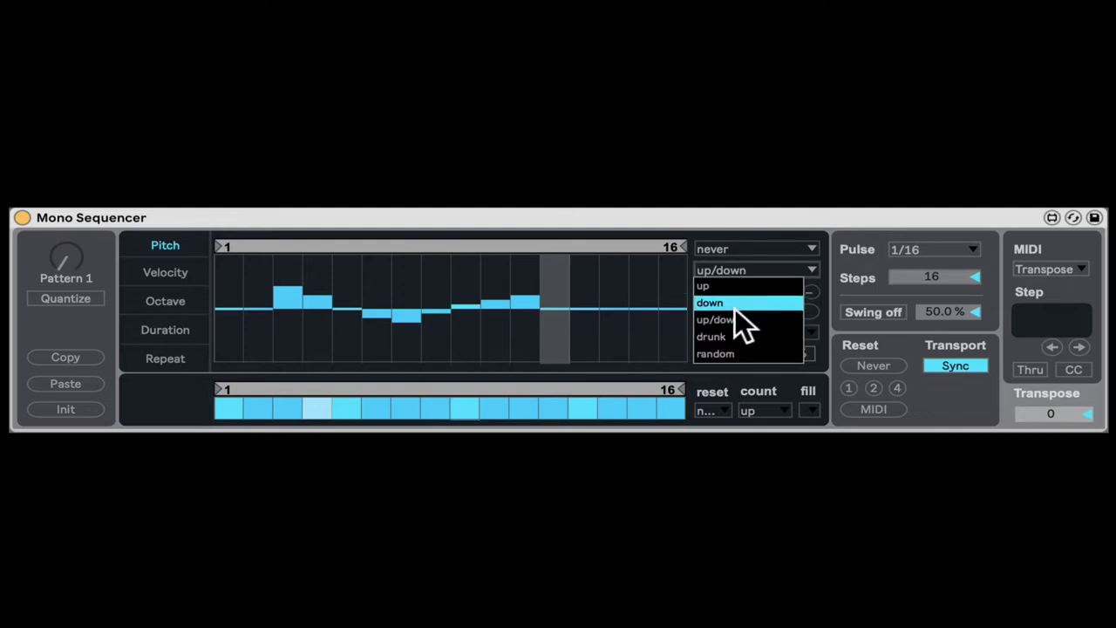
click(730, 328)
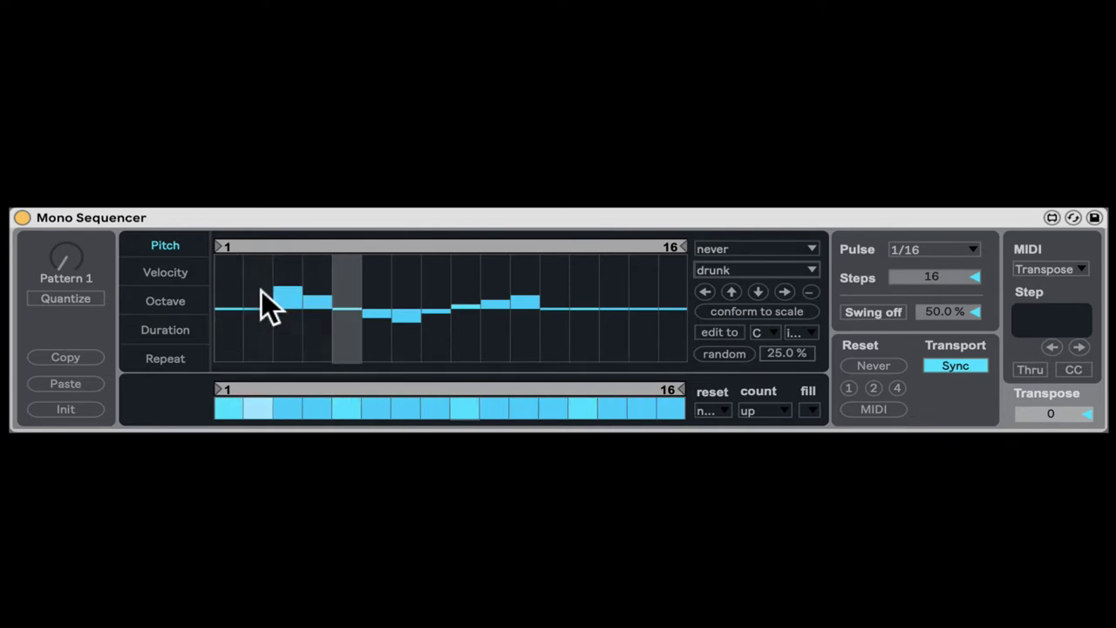
click(759, 270)
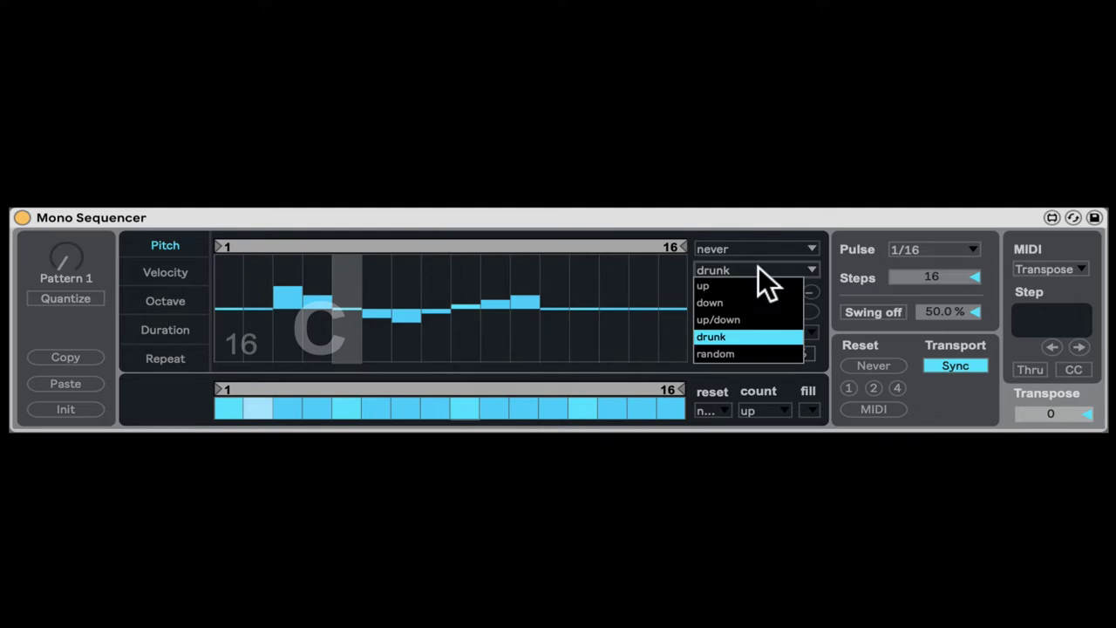
click(726, 351)
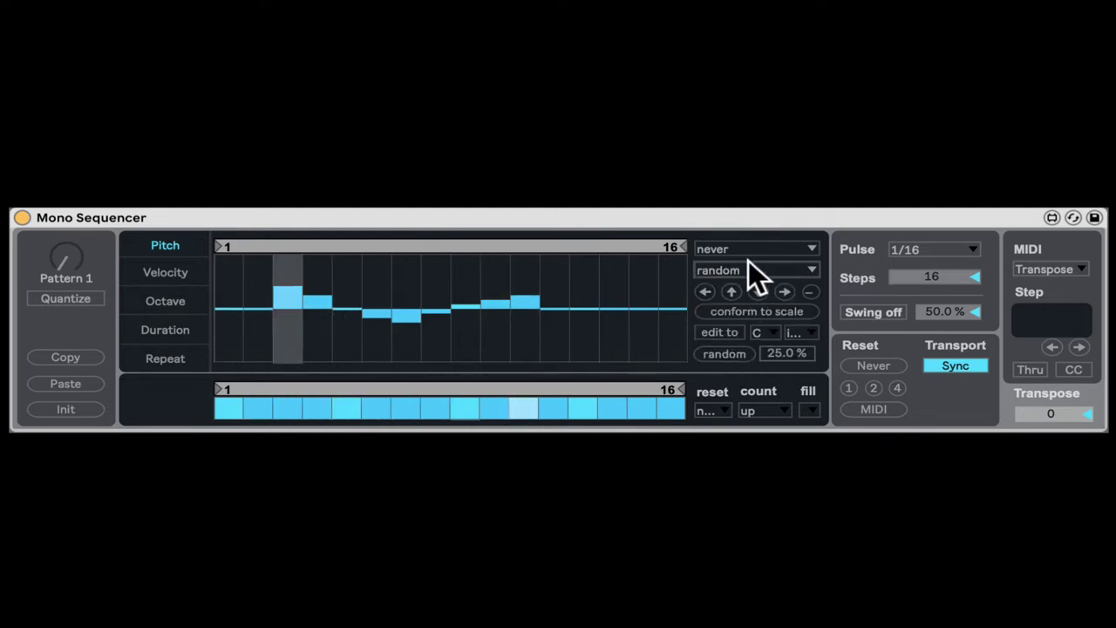
Set the pitch direction to up and clear the pitches to a flat line
click(718, 269)
click(728, 290)
click(731, 292)
click(750, 292)
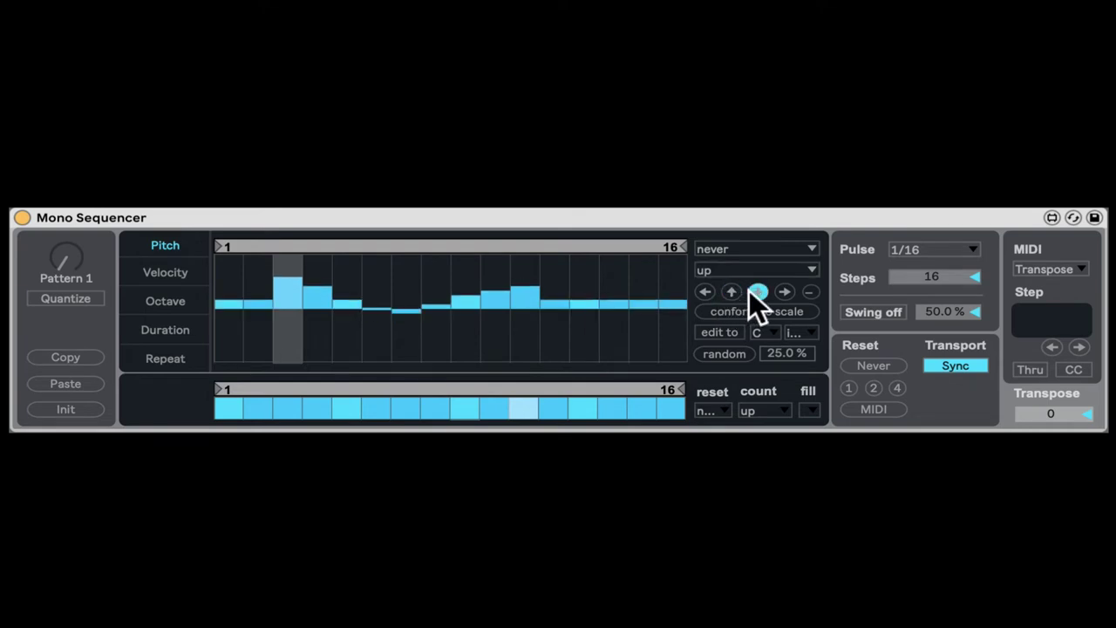
click(810, 293)
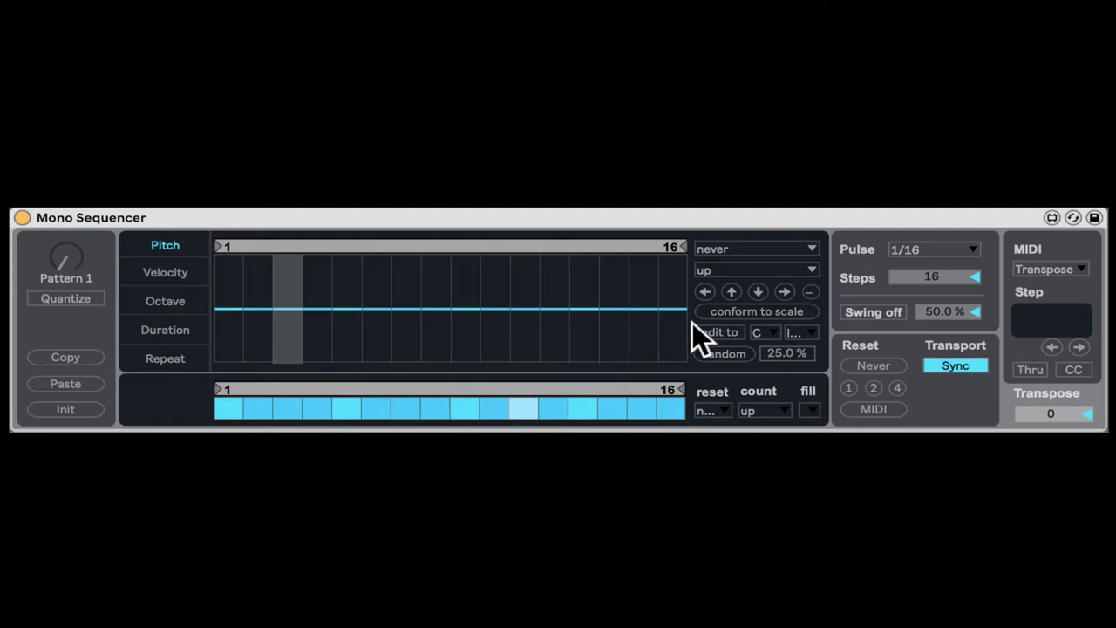
Set the pitch scale to G dorian
click(755, 332)
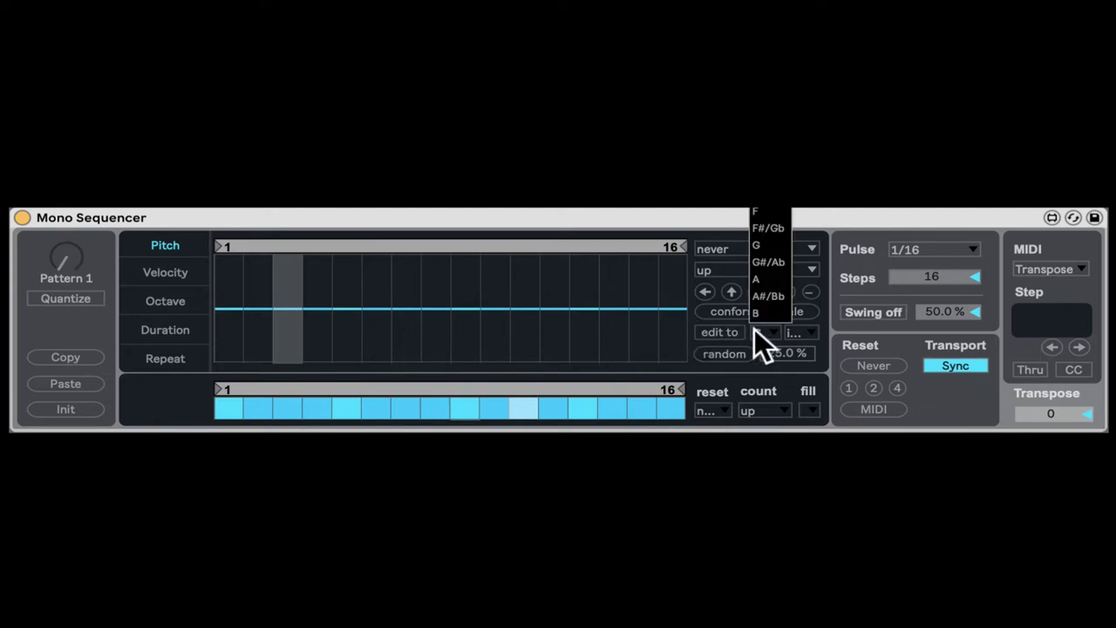
click(766, 246)
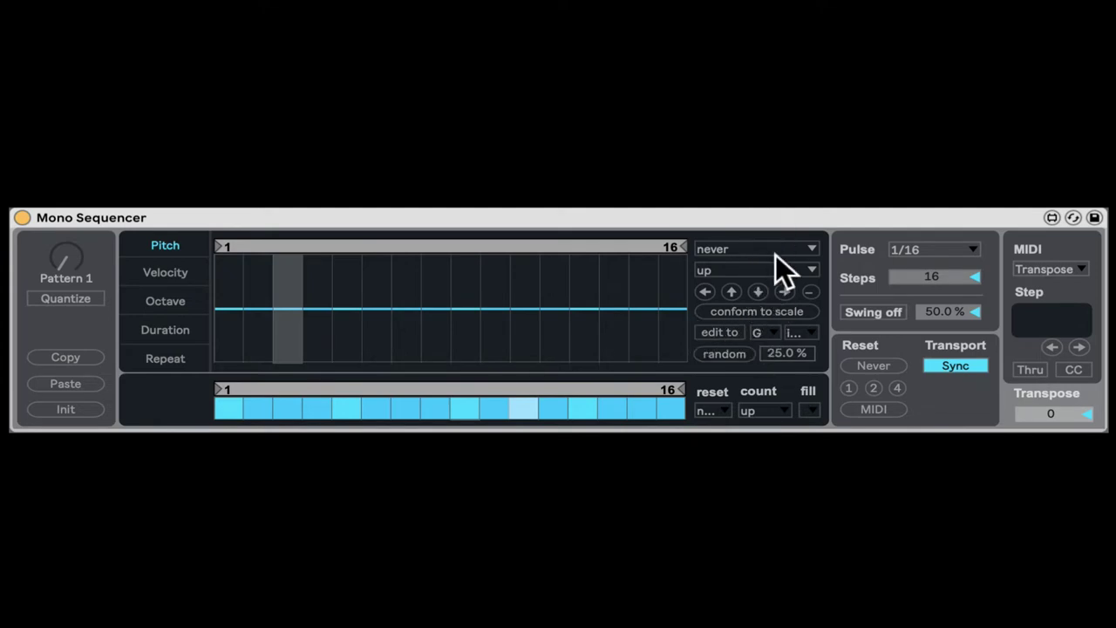
click(798, 332)
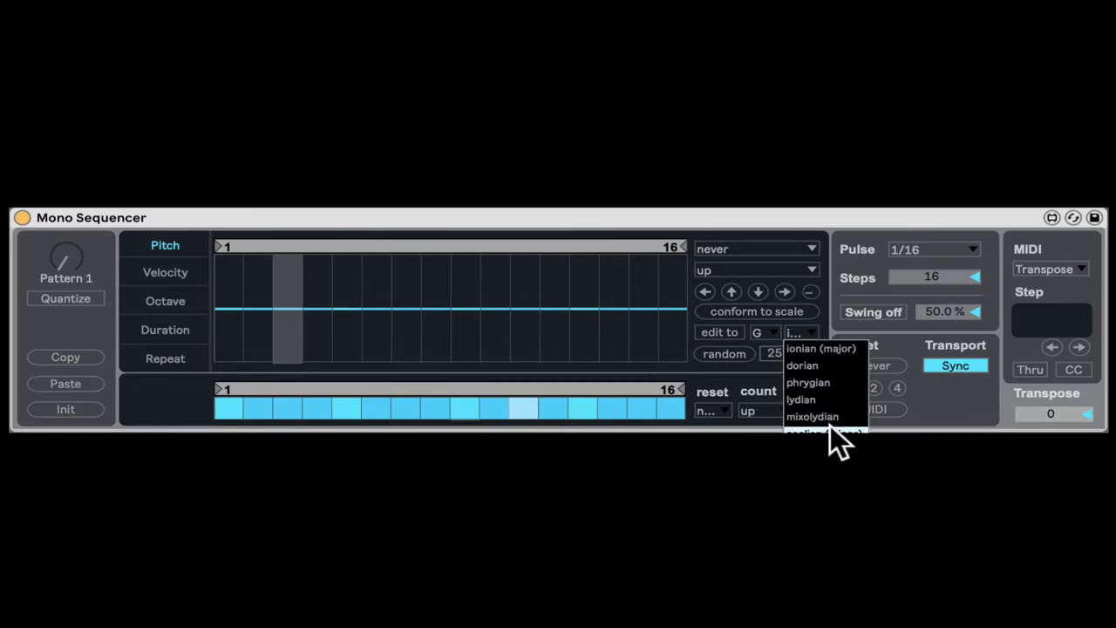
click(816, 364)
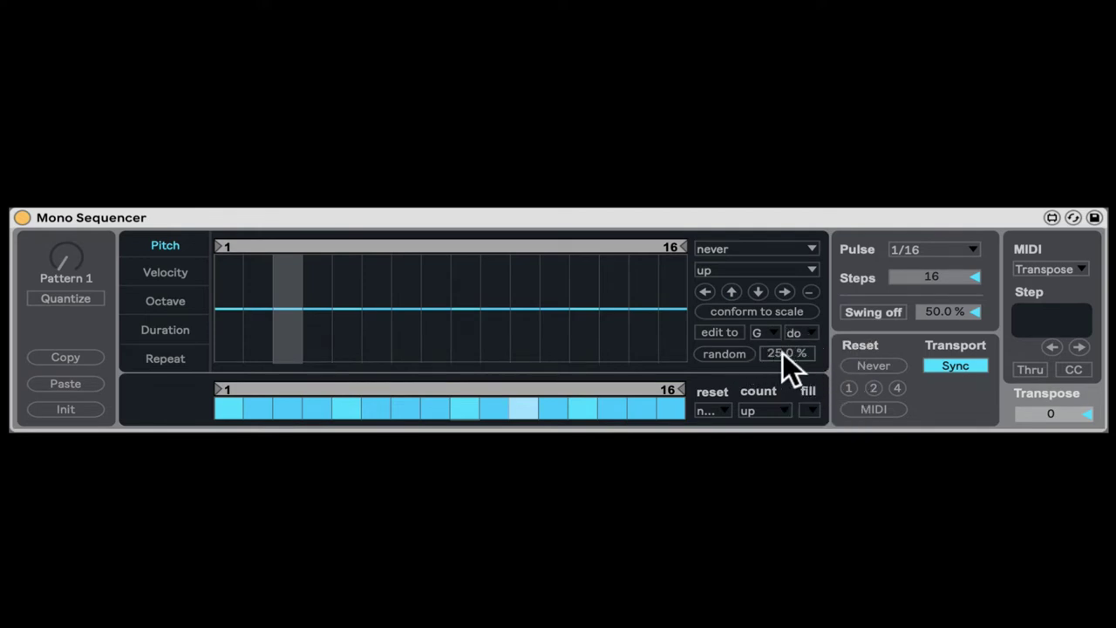
Randomize the pitch steps repeatedly with the random amount raised to 72.2 %
click(736, 355)
click(736, 355)
drag(787, 353, 788, 314)
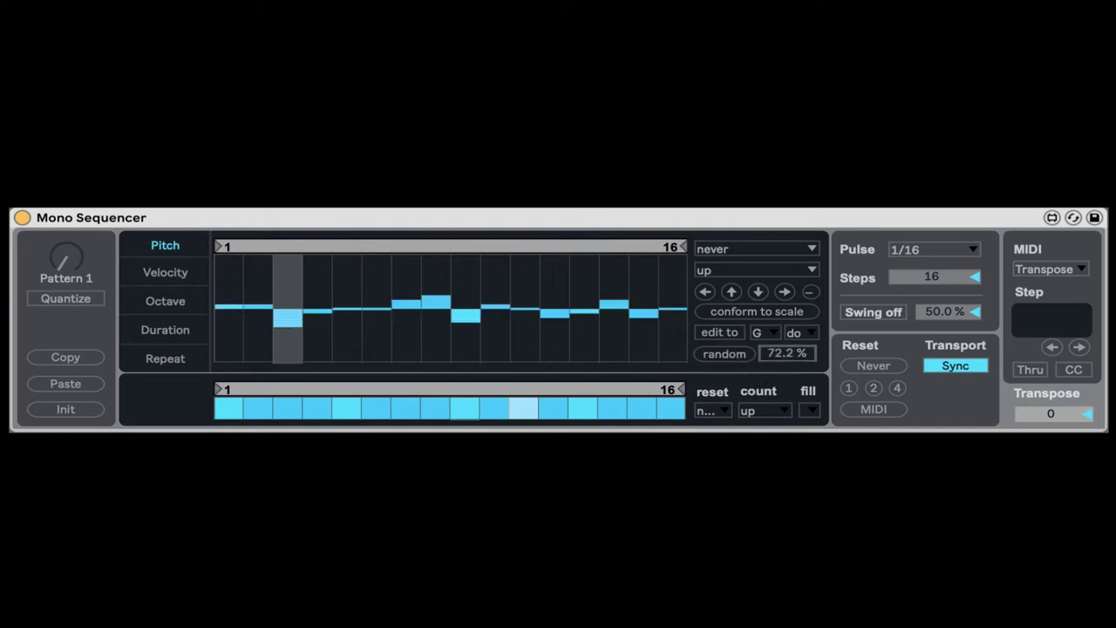
click(741, 352)
click(737, 350)
click(740, 353)
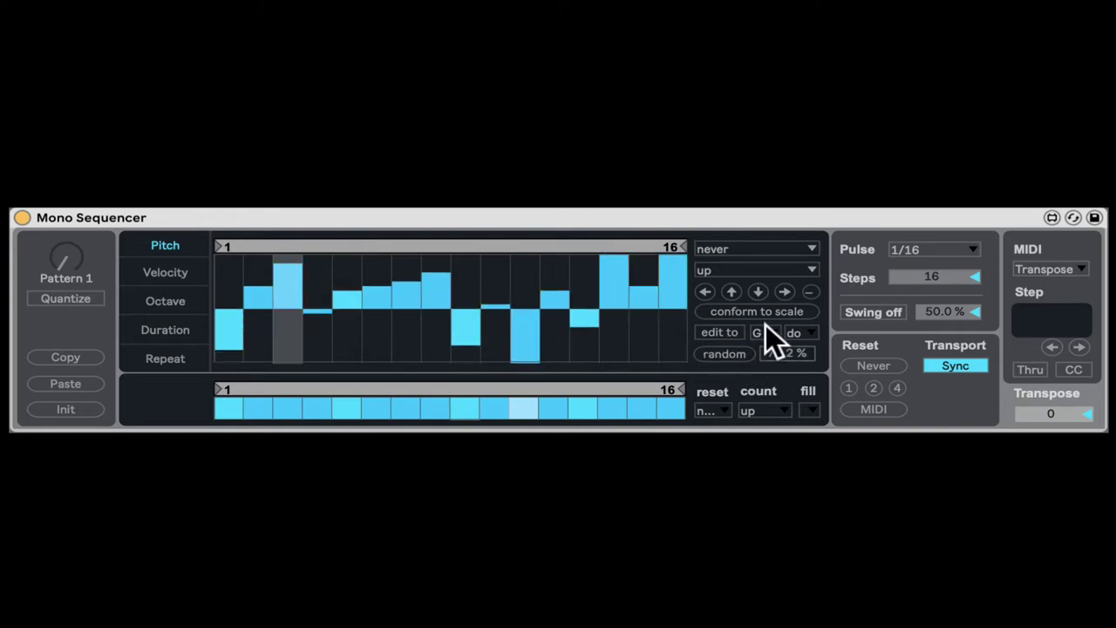
Try transposing and shifting the pitch pattern, then clear it back to flat
click(740, 290)
click(760, 290)
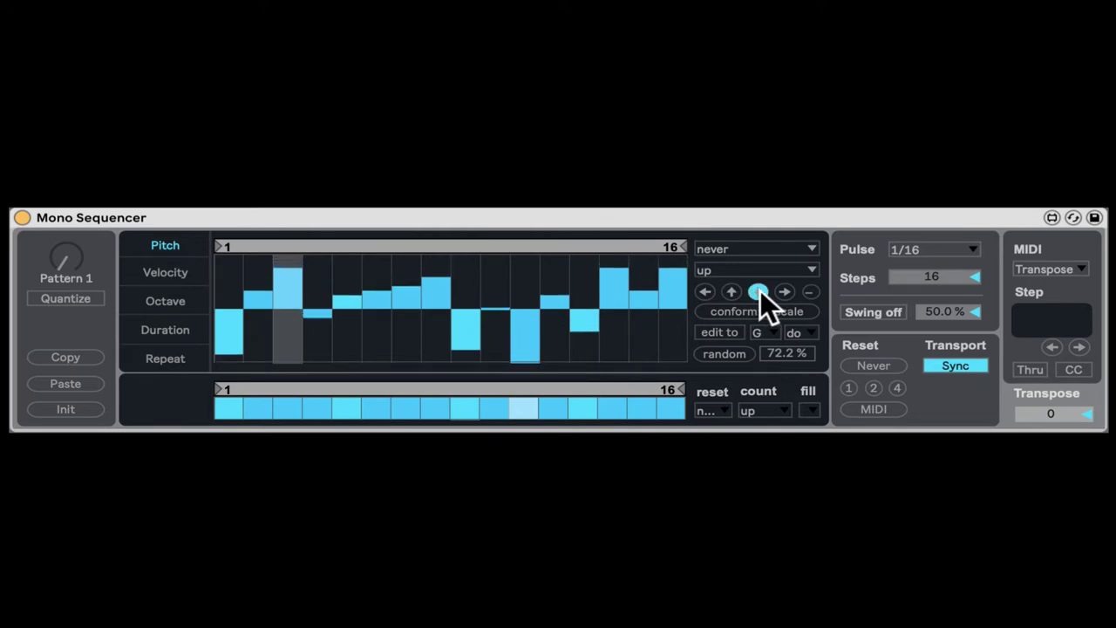
click(778, 291)
click(778, 290)
click(706, 292)
click(810, 291)
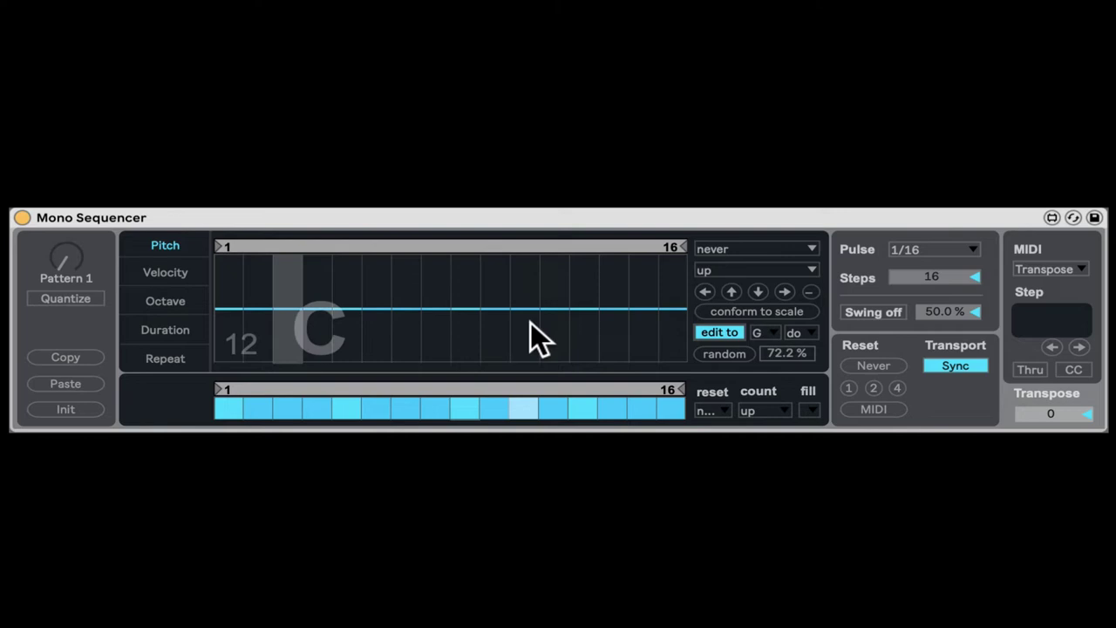
Adjust step 10's pitch, then randomize the pitches of all 16 steps
drag(502, 306, 494, 329)
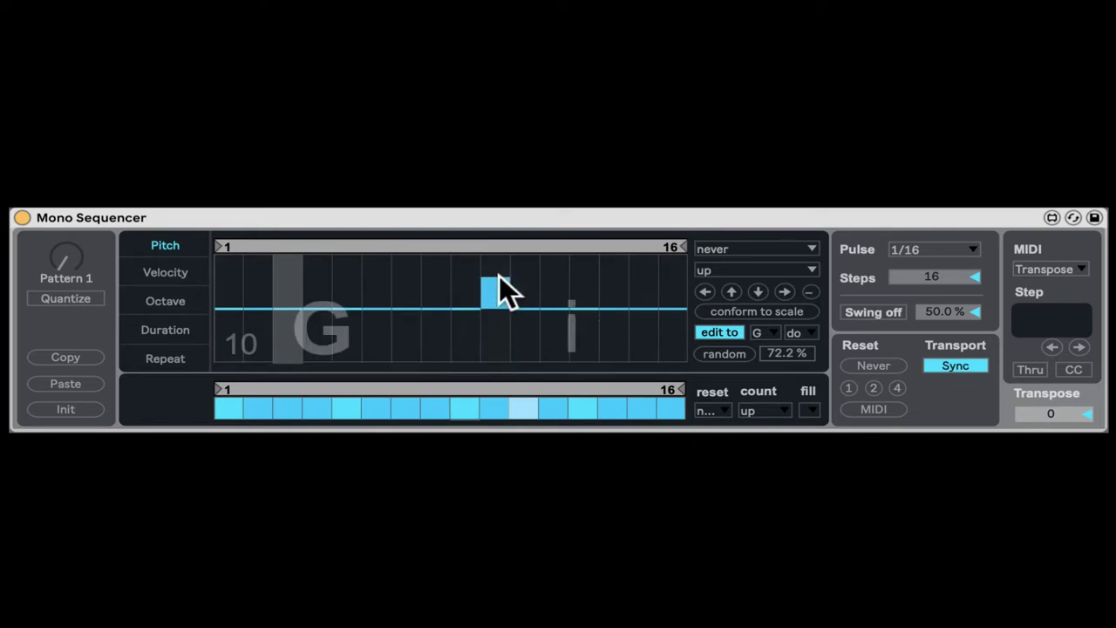
drag(499, 276, 495, 303)
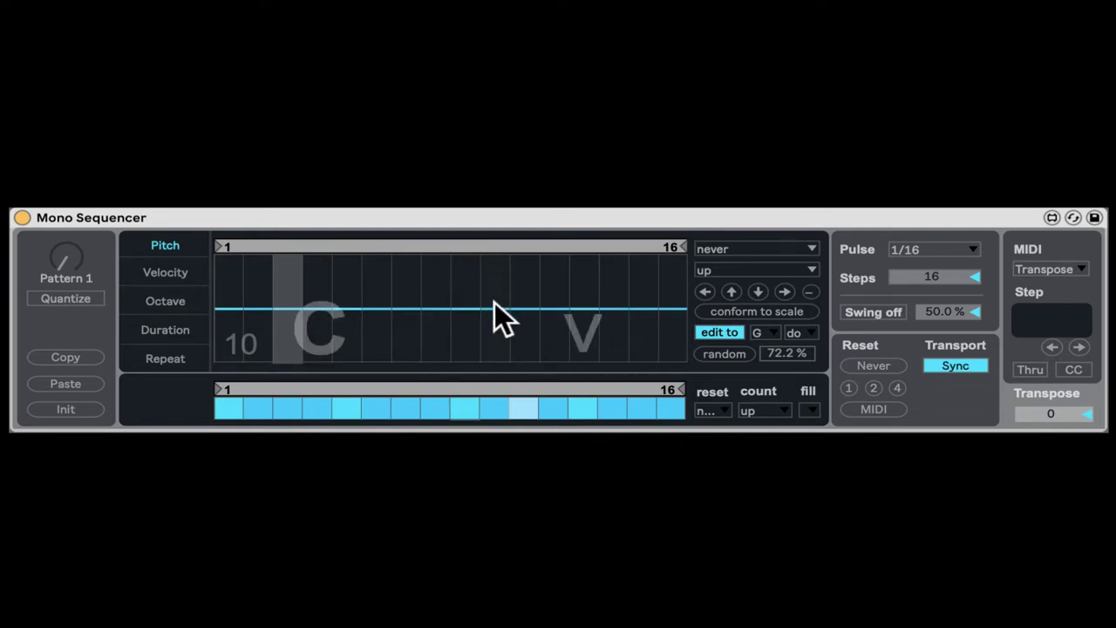
click(733, 349)
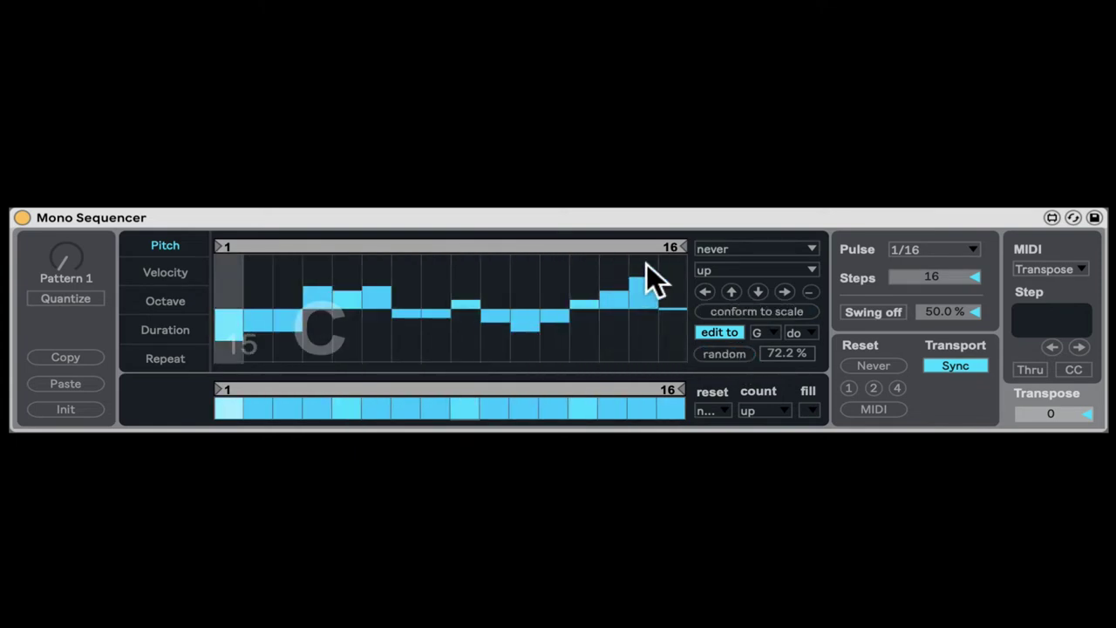
Re-randomize over a 6-step loop, then restore the loop to 16 steps
drag(679, 240, 391, 242)
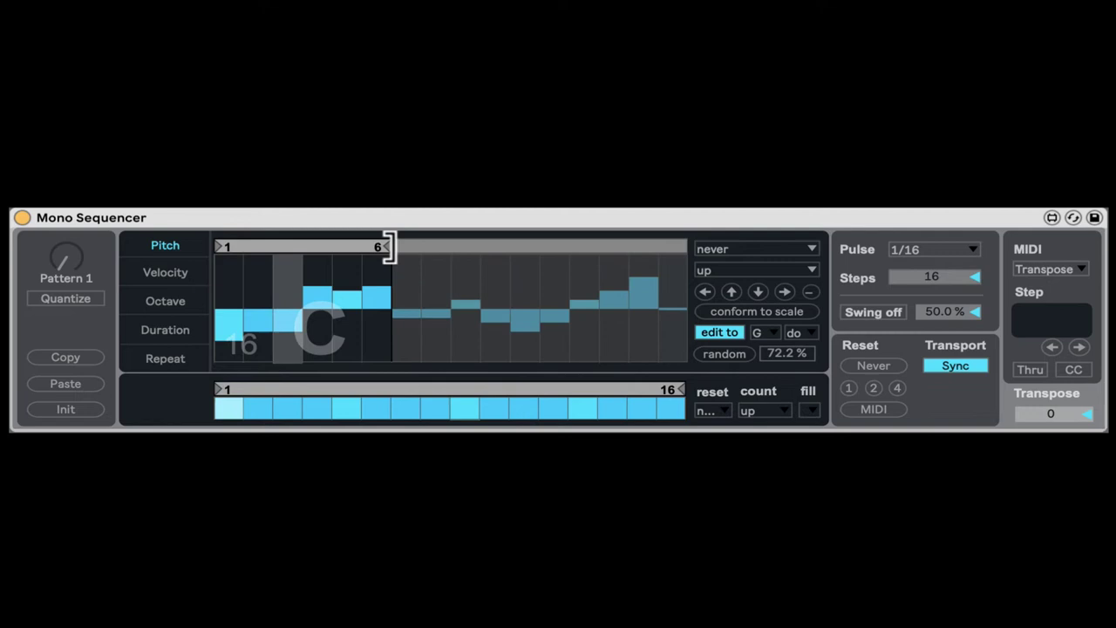
click(706, 353)
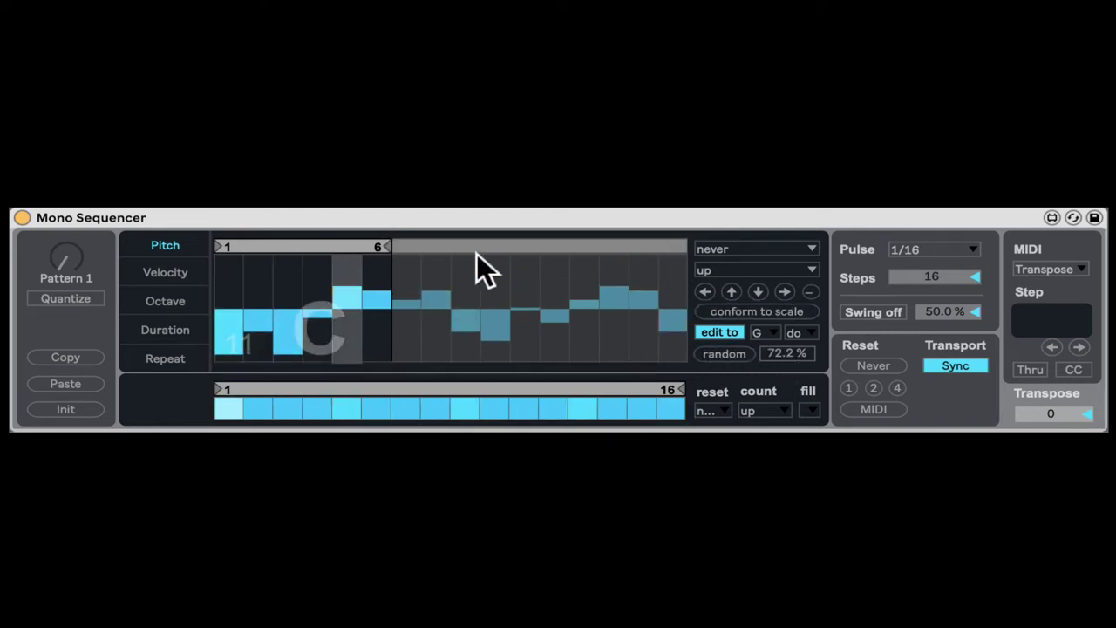
drag(384, 246, 686, 244)
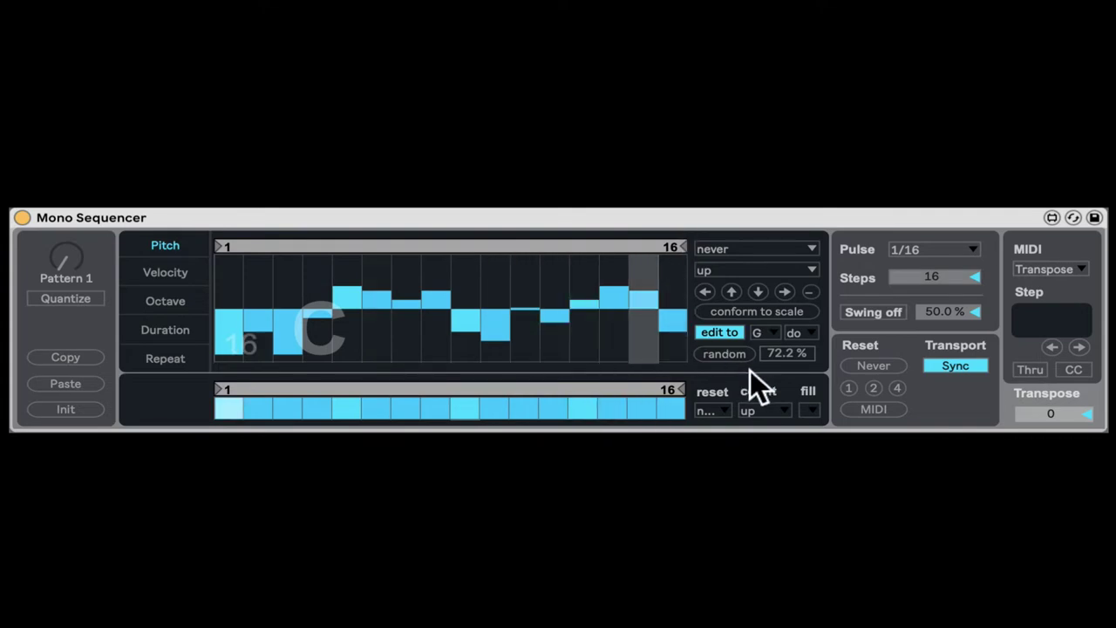
Try reset on MIDI key, turn MIDI input Off, and set reset back to never
click(723, 411)
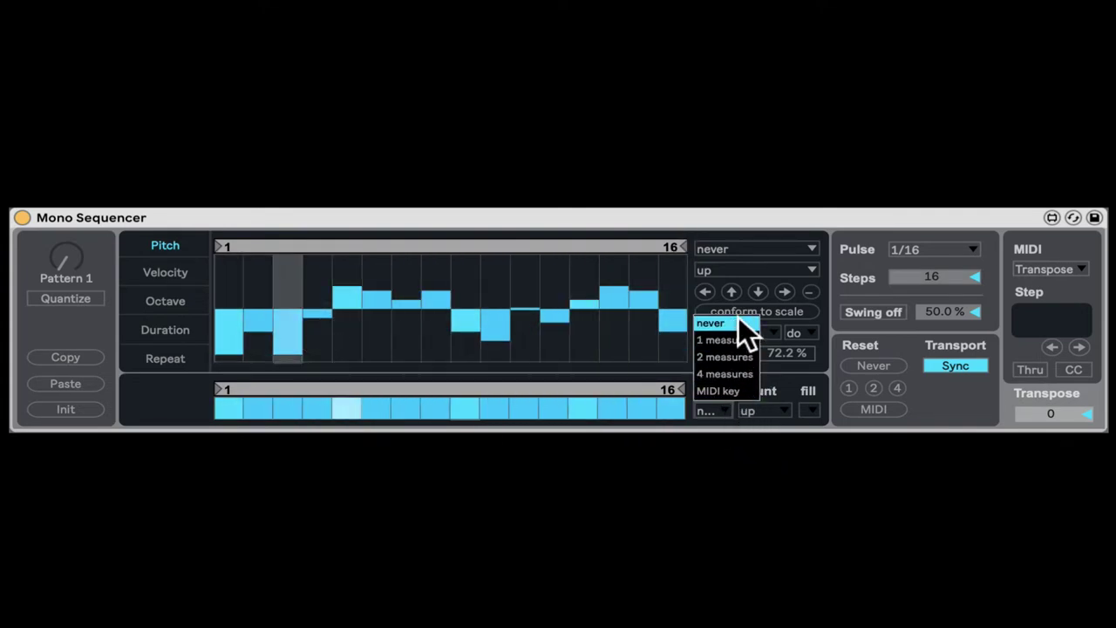
click(729, 391)
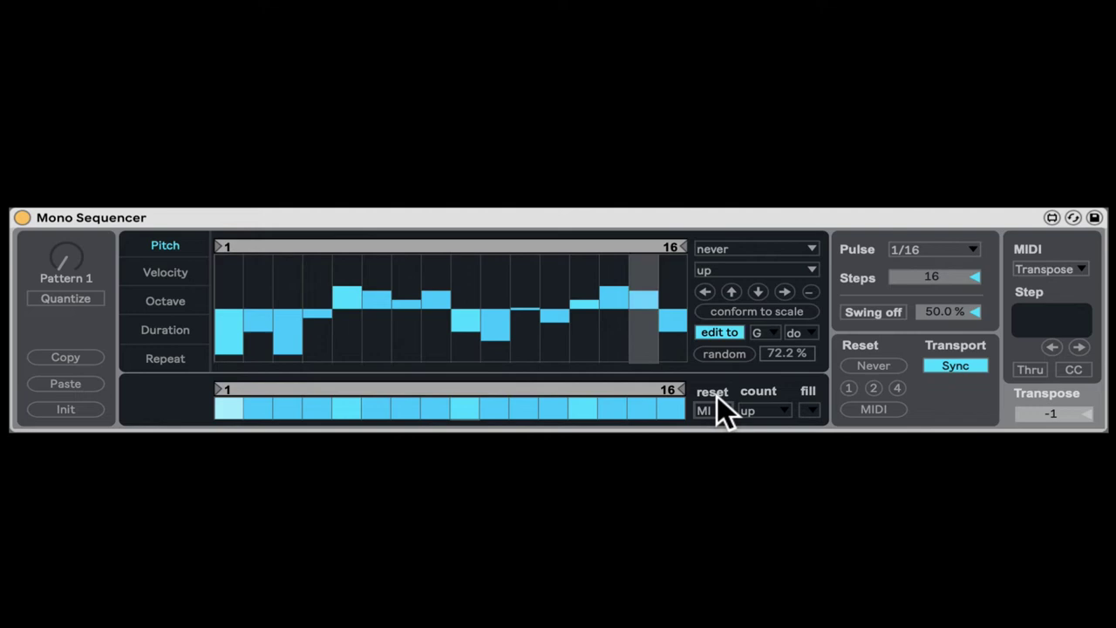
click(1047, 268)
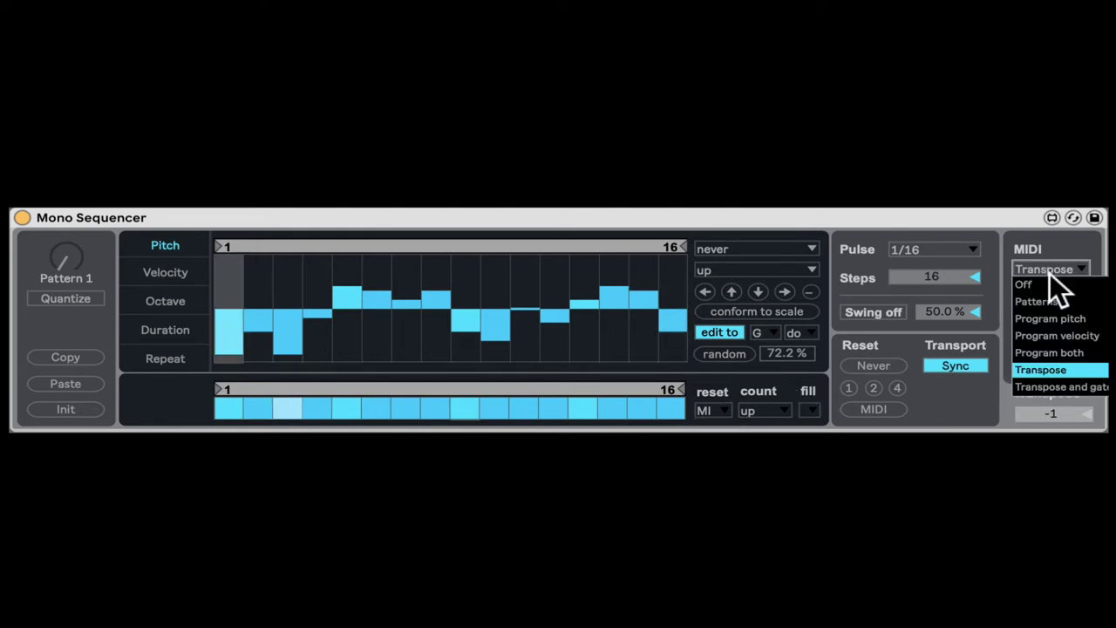
click(1043, 285)
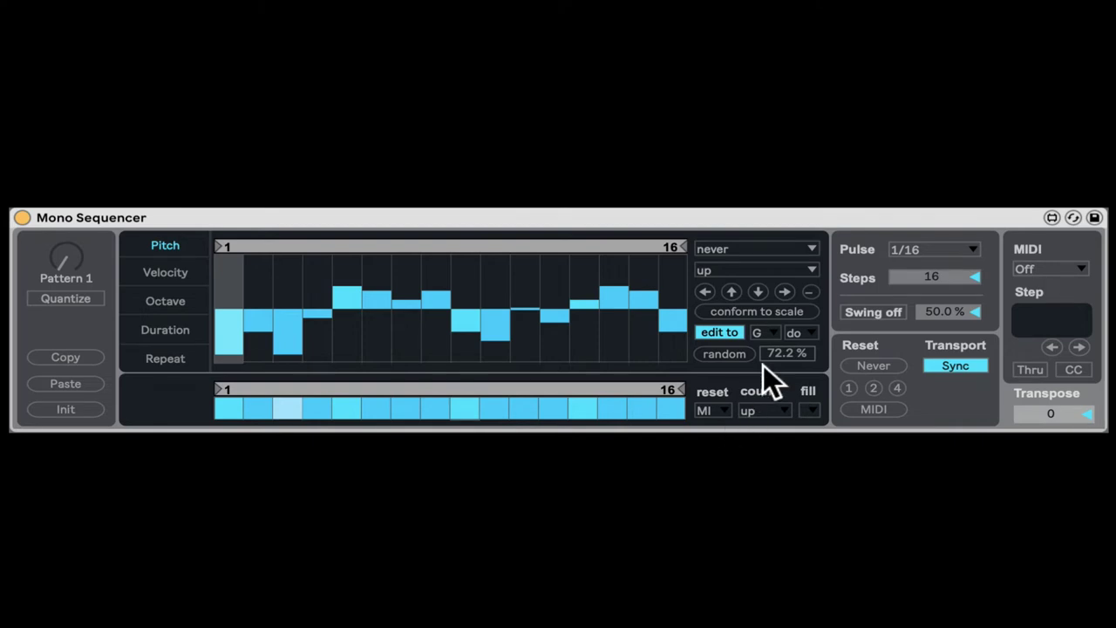
click(715, 405)
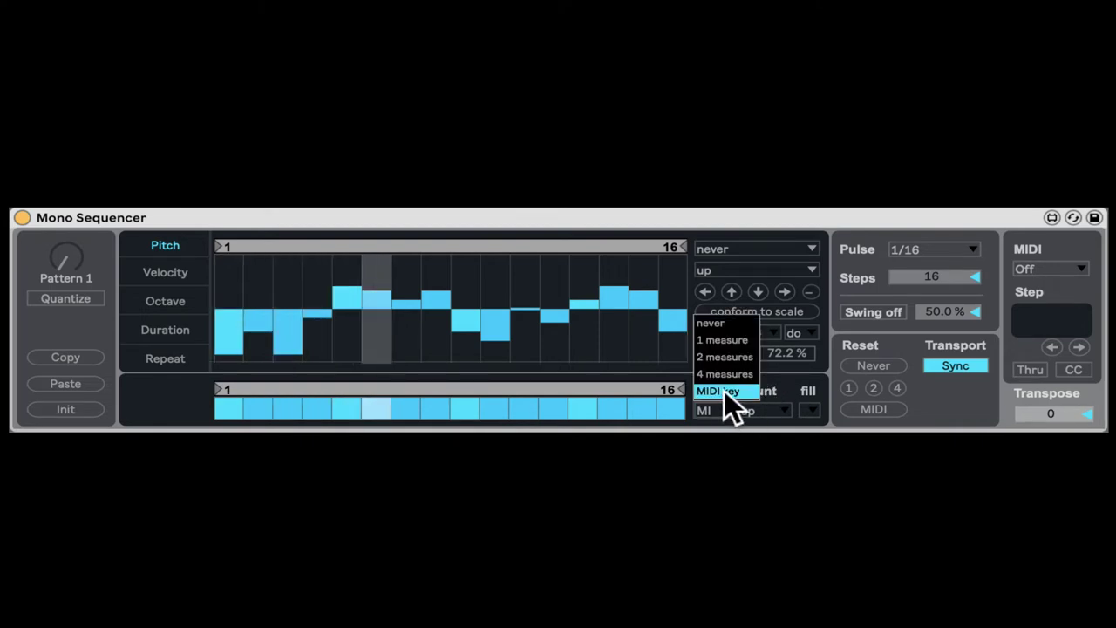
click(730, 321)
Keep the count direction up and test the gate fill options: all off, all on, random
click(760, 410)
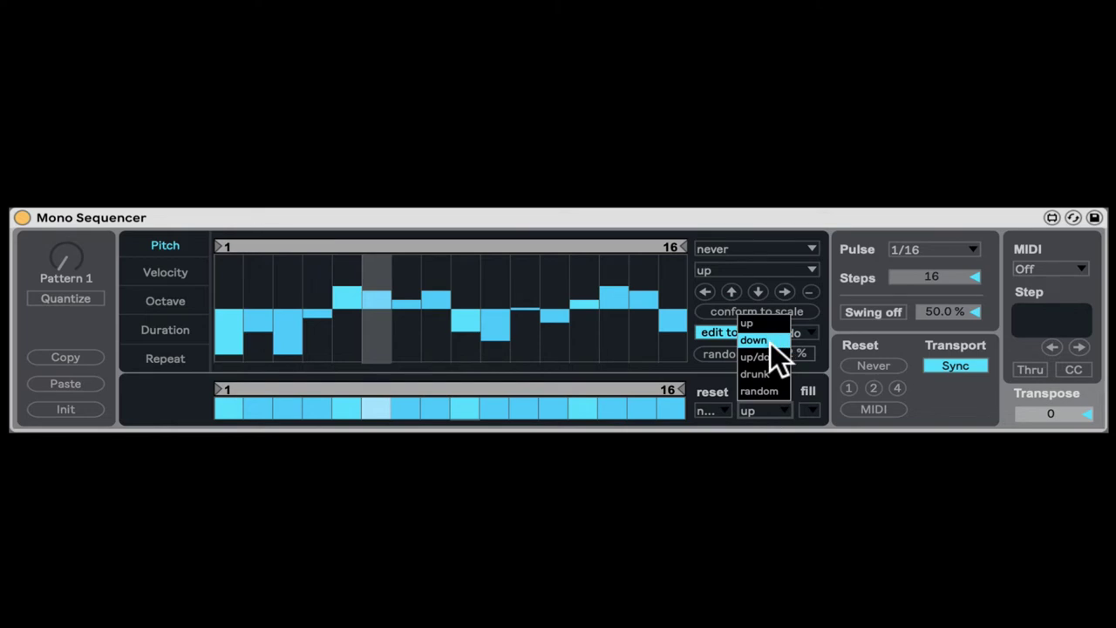
click(799, 403)
click(810, 409)
click(815, 340)
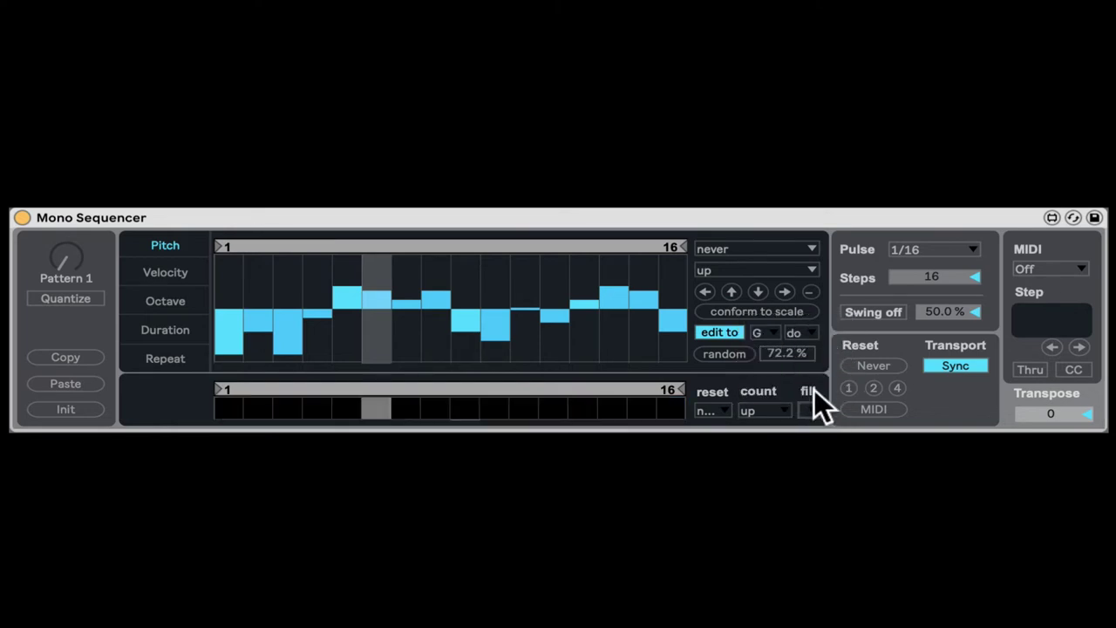
click(830, 326)
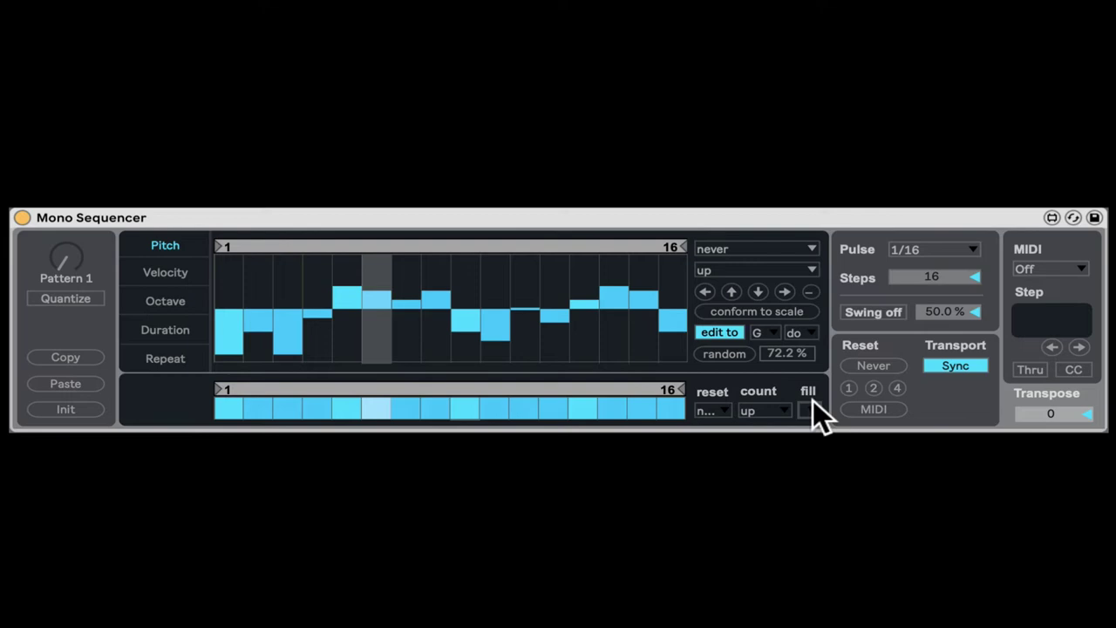
click(812, 404)
click(841, 362)
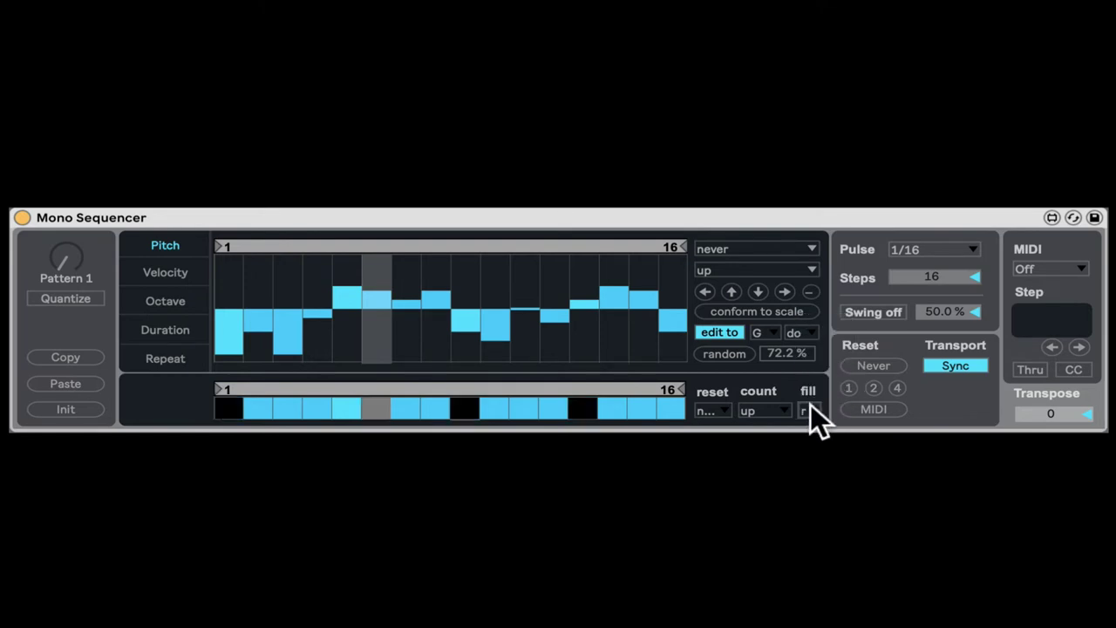
Shift the gate pattern left and right, then turn every step gate on
click(811, 405)
click(840, 370)
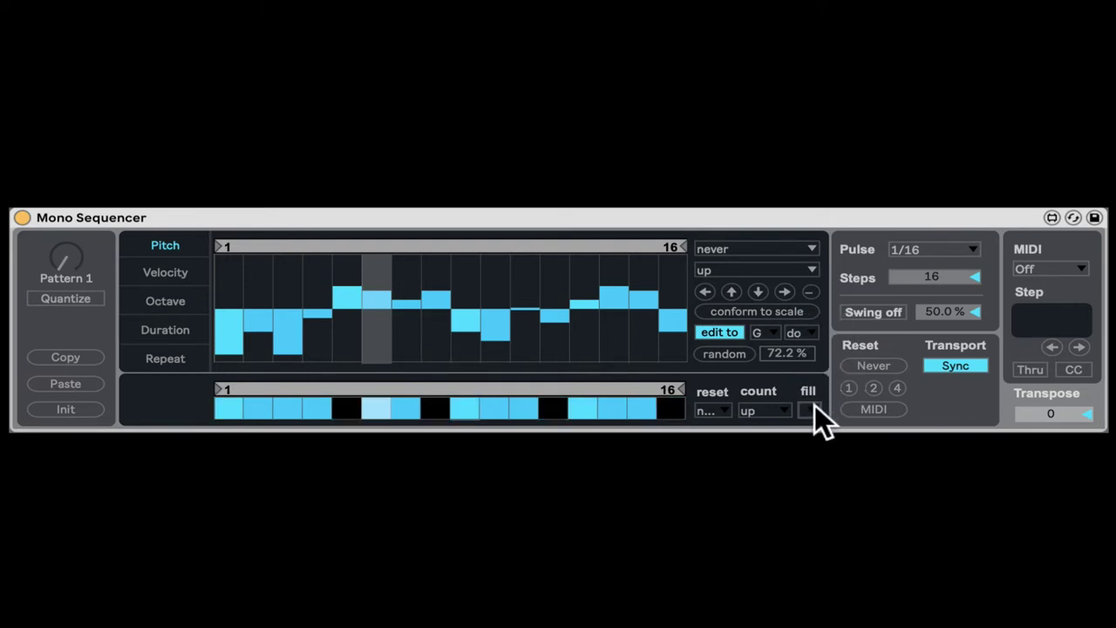
click(814, 405)
click(827, 393)
click(812, 407)
click(830, 325)
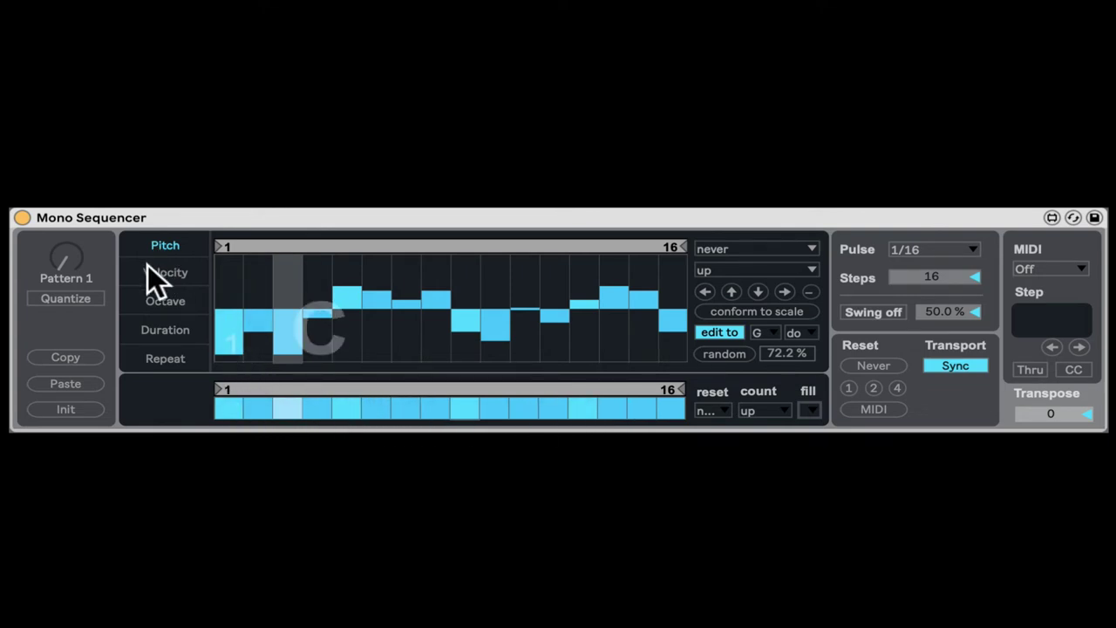
Draw velocities with step 9 at zero, then randomize all velocities at 100 % random amount
click(171, 266)
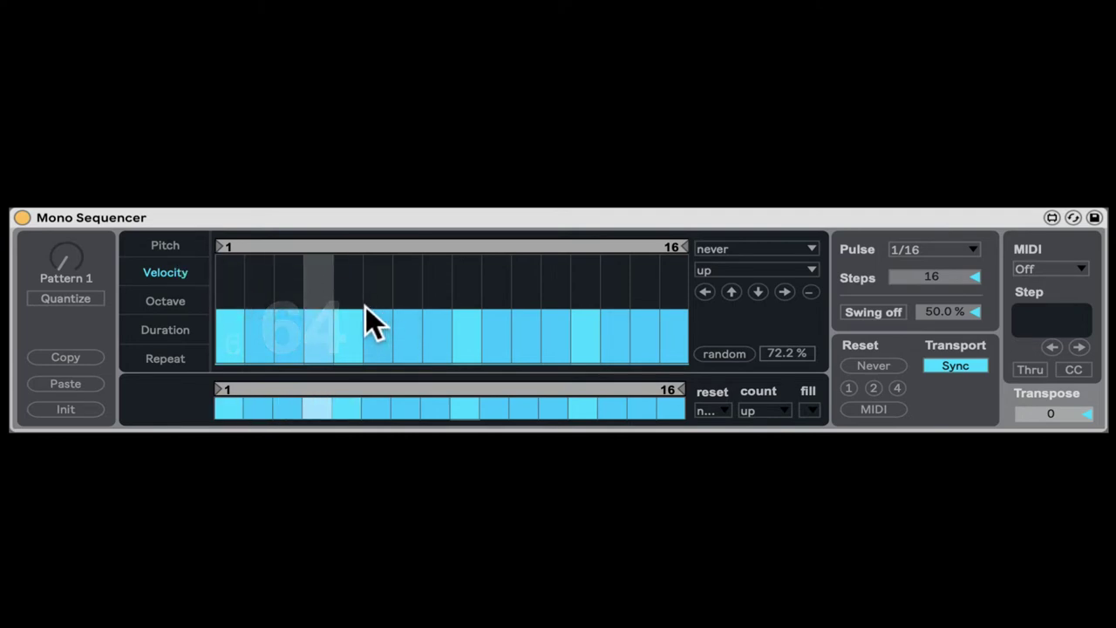
drag(280, 291, 319, 299)
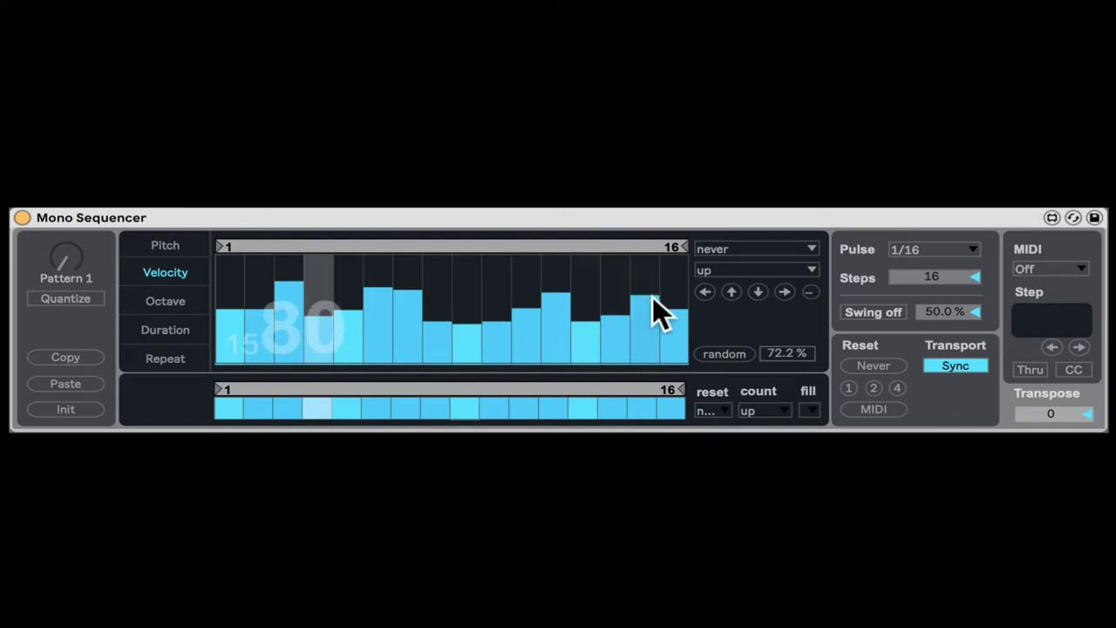
drag(671, 327, 670, 331)
click(476, 361)
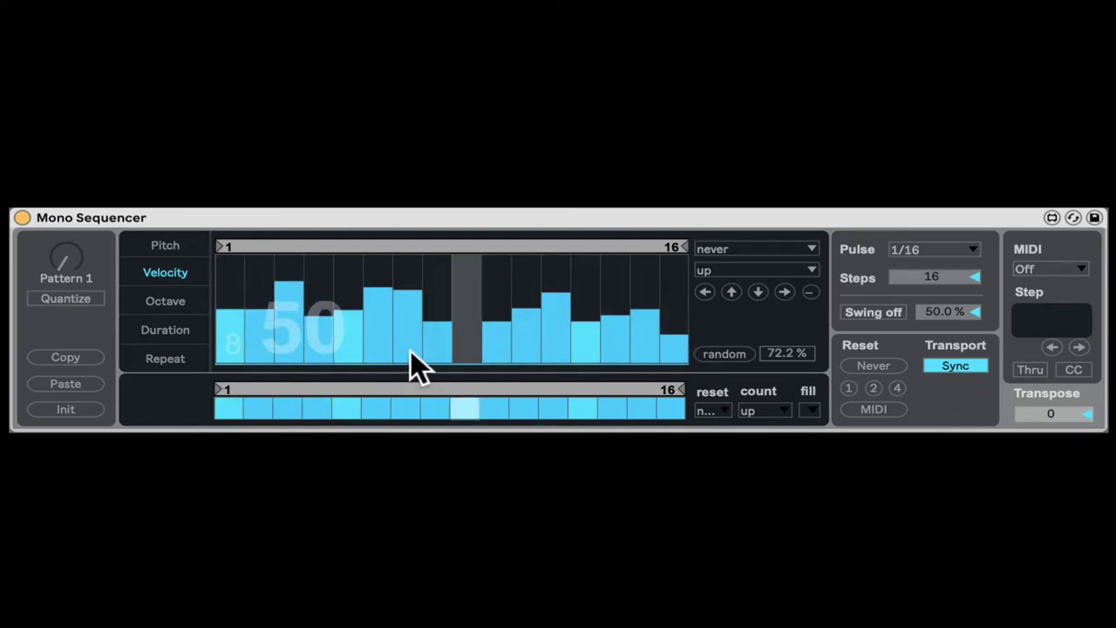
drag(388, 356, 316, 351)
drag(779, 357, 779, 314)
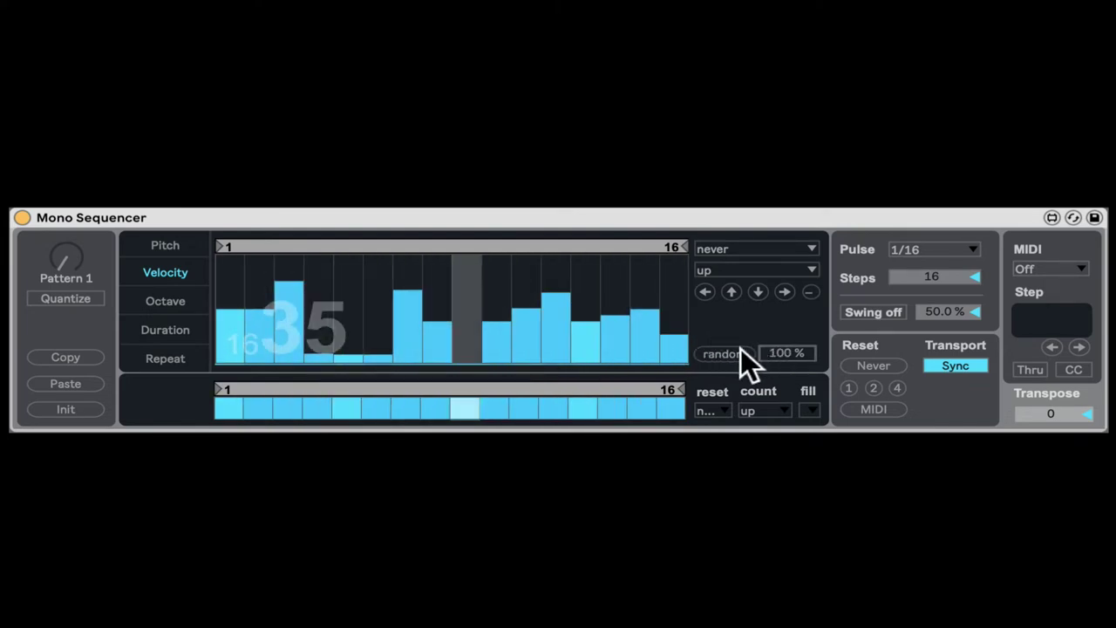
click(739, 352)
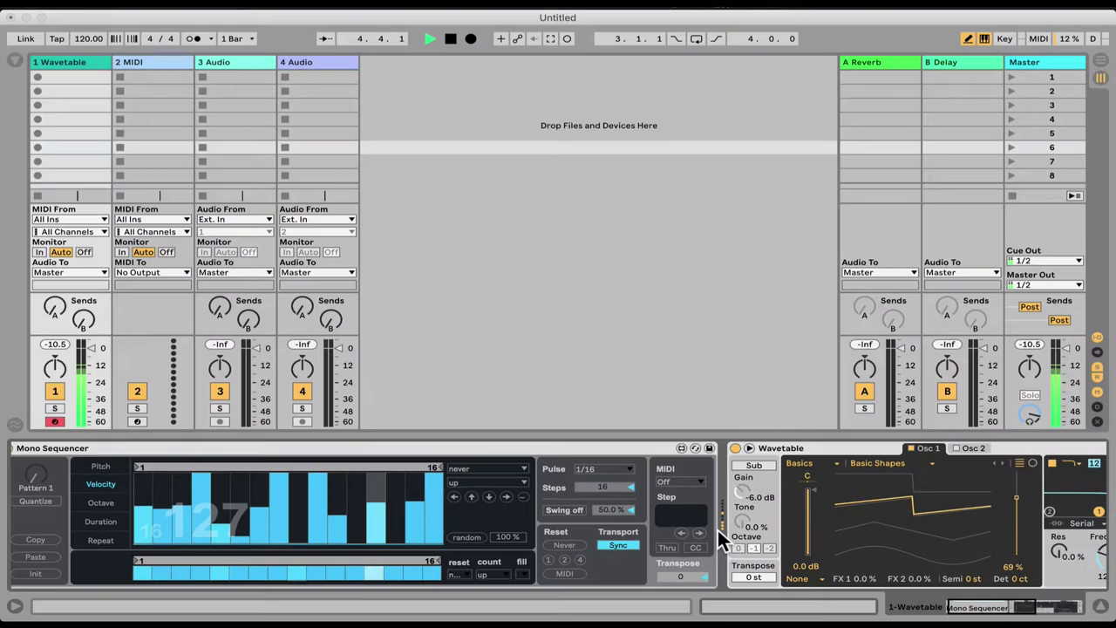
In Wavetable's MIDI grid, zero Amp/Vel and route velocity to Osc 1 Pos (25) and Filter 1 Freq (-7.8)
scroll(717, 528, right, 8)
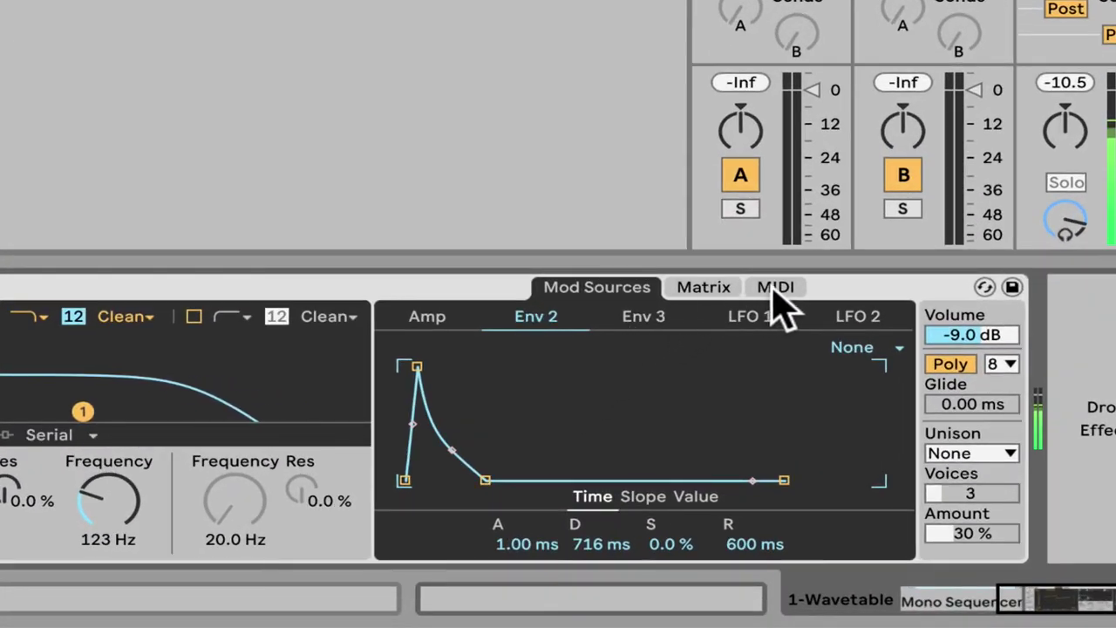
click(776, 289)
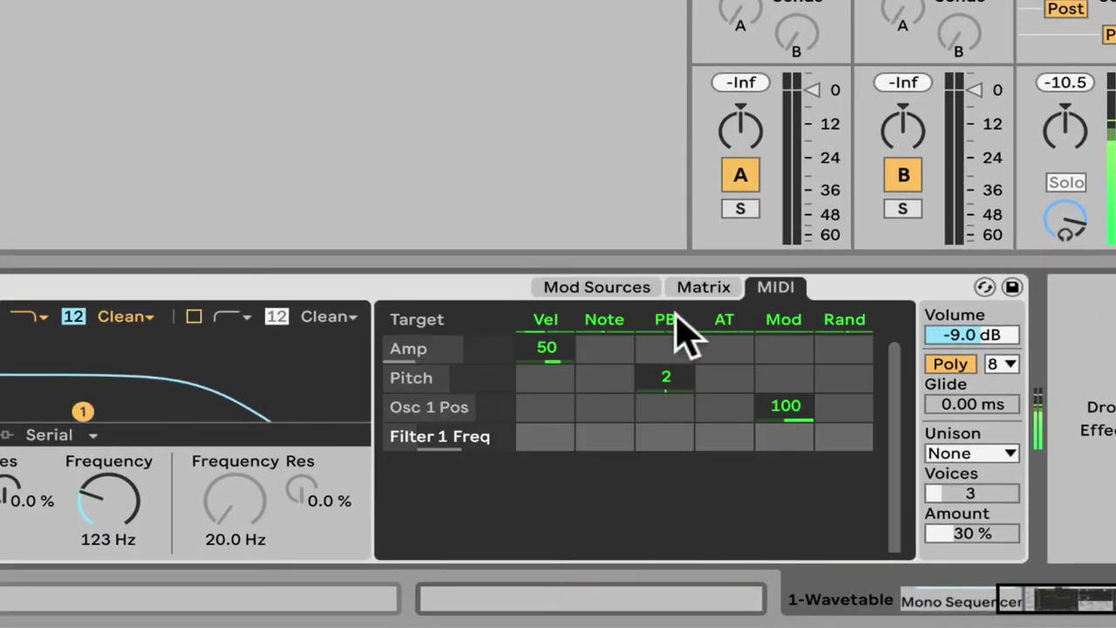
double_click(542, 352)
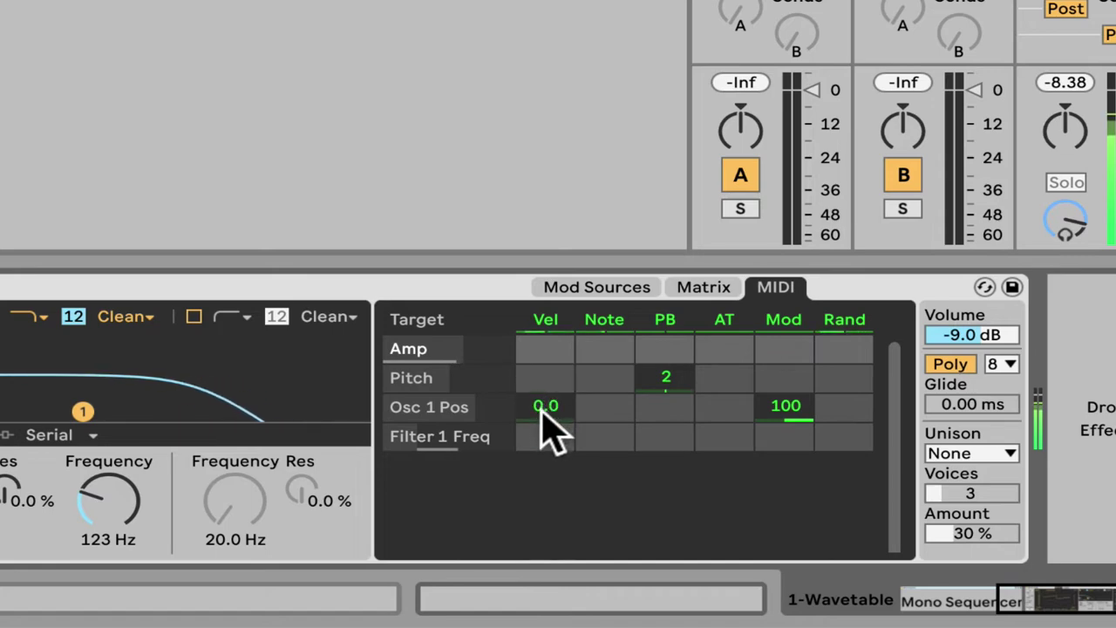
drag(547, 408, 547, 382)
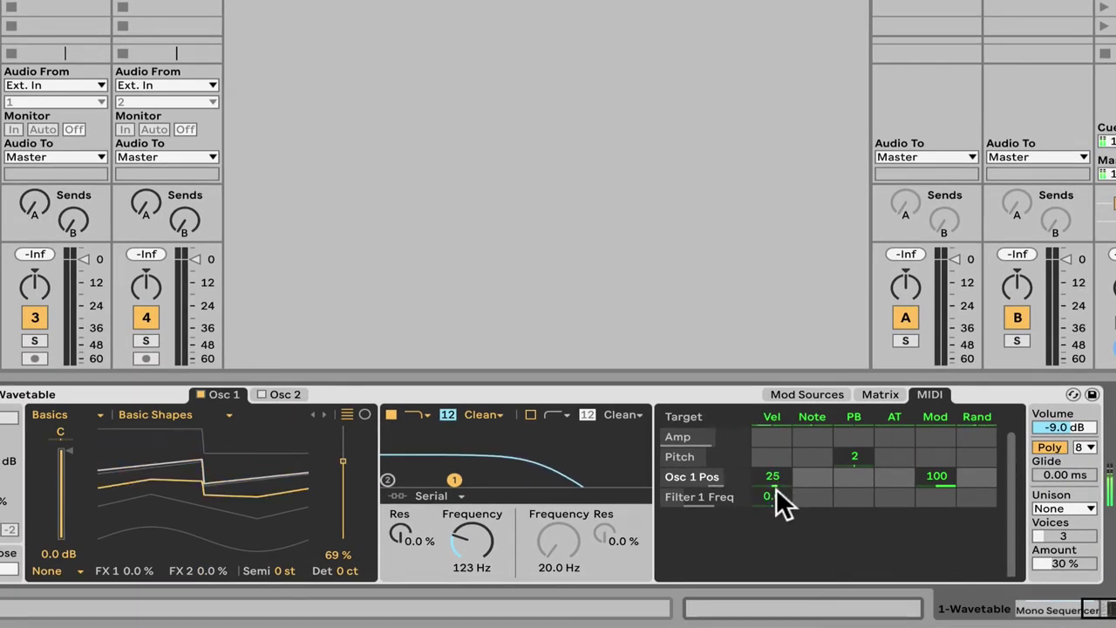
drag(775, 495, 774, 478)
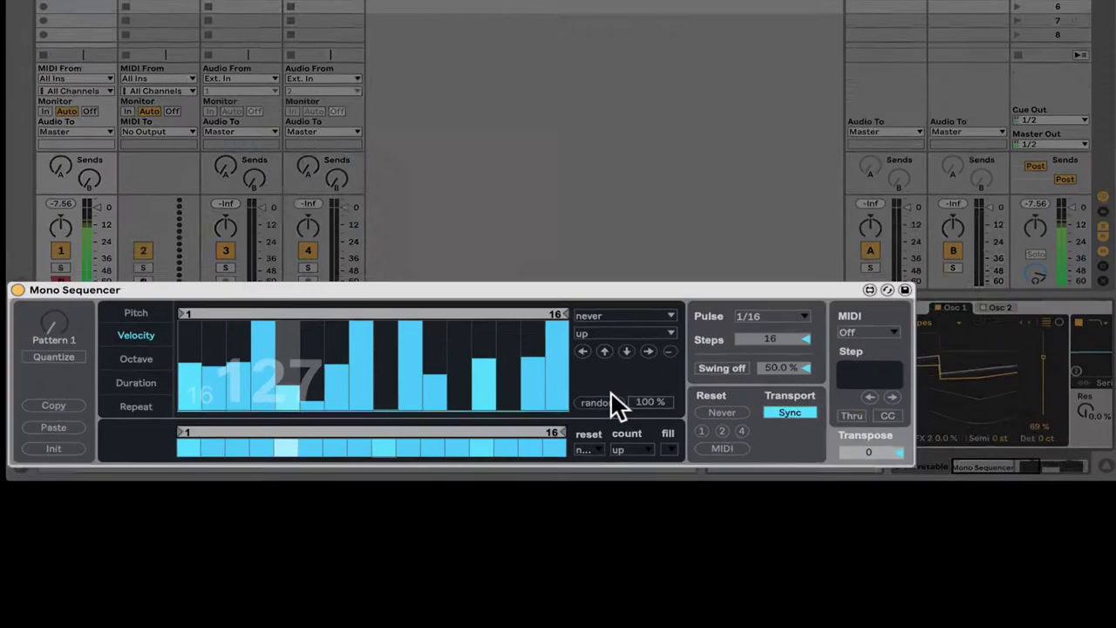
Re-randomize the step velocities, then loop the octave lane over two steps with step 2 at -1
click(611, 403)
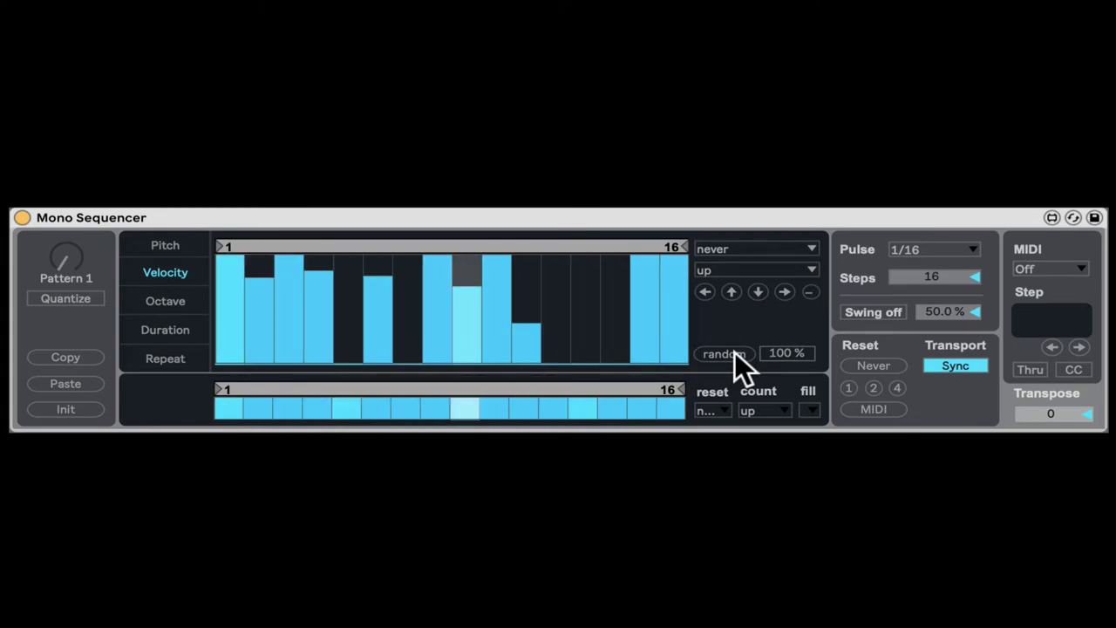
click(735, 353)
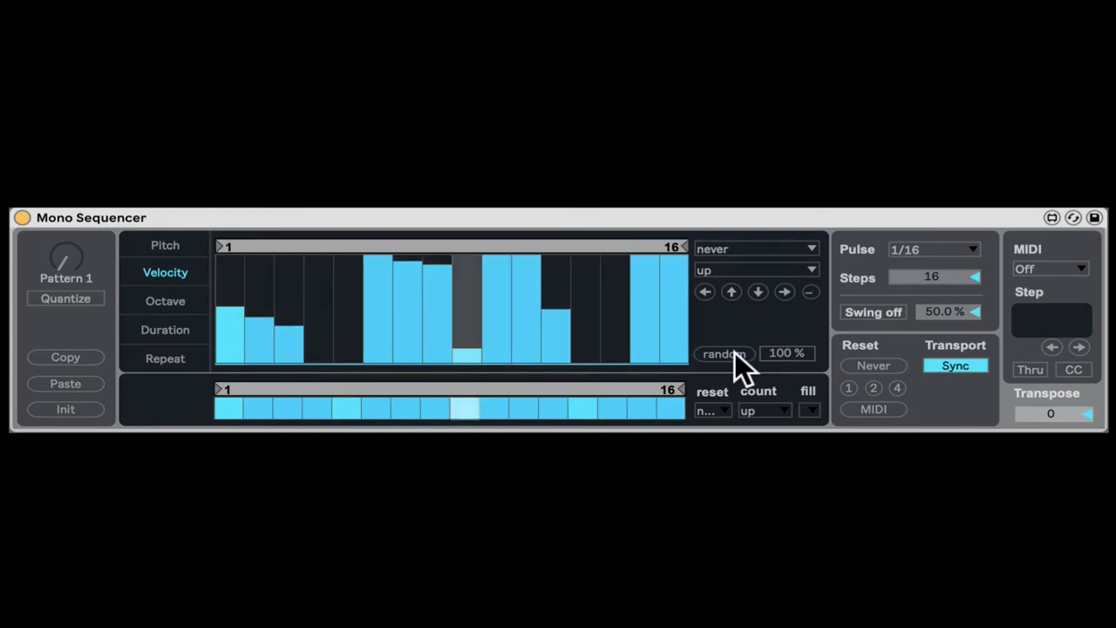
click(173, 299)
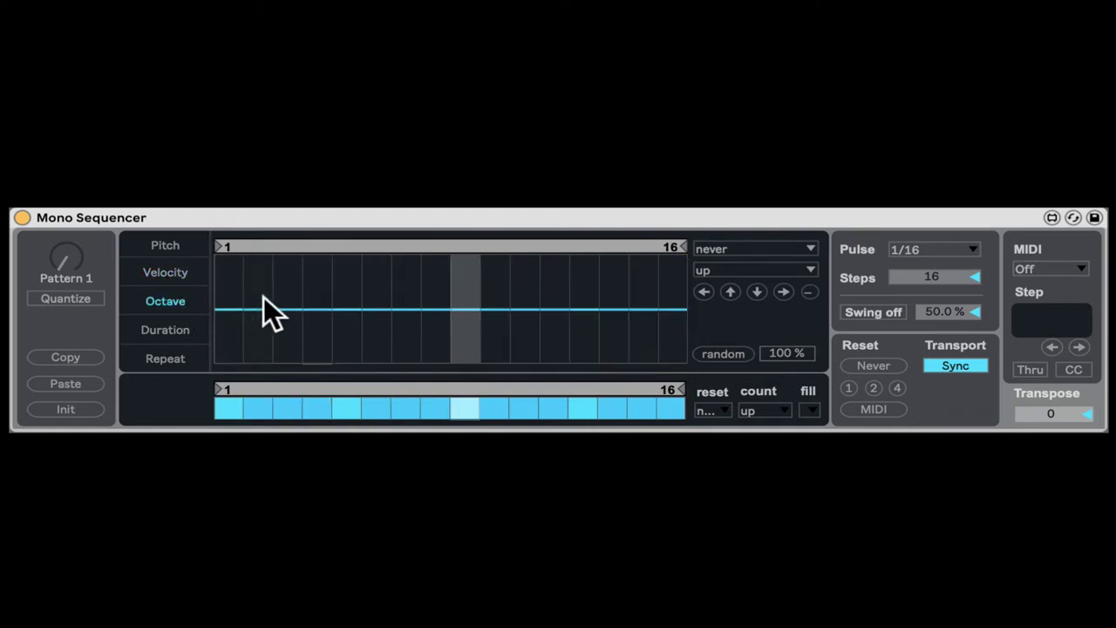
click(251, 319)
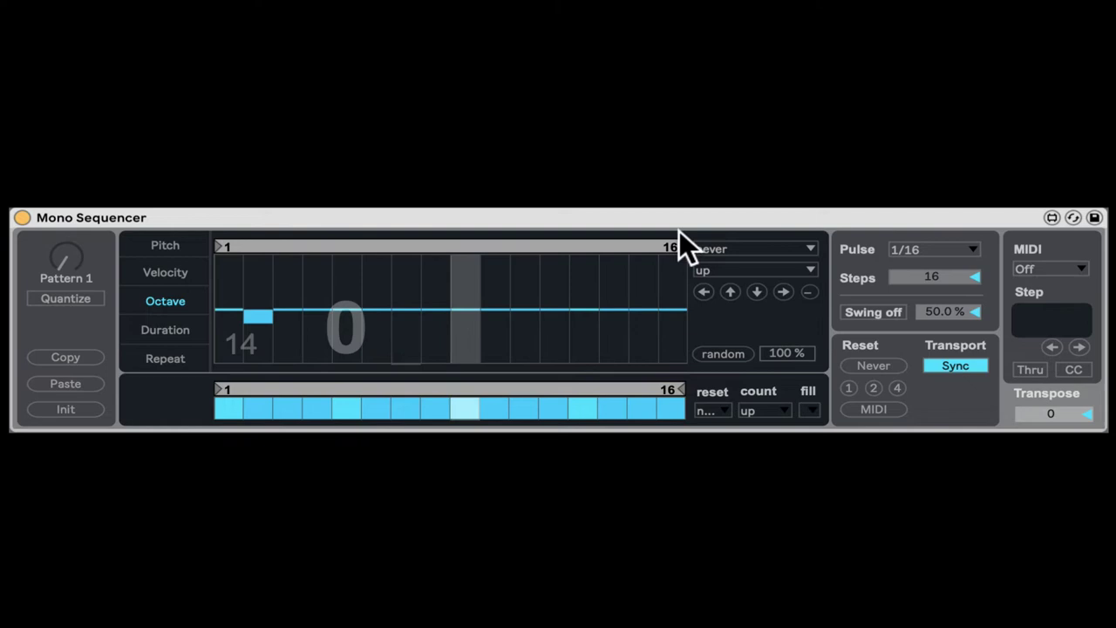
drag(679, 247, 285, 257)
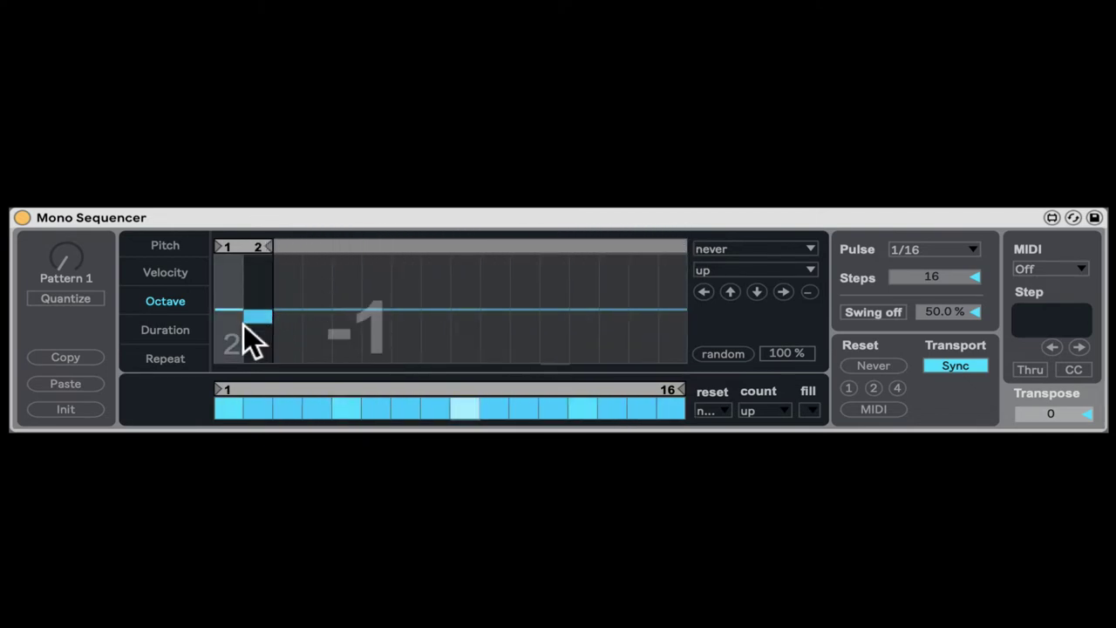
Shorten the pitch lane's loop so it ends at step 12
click(158, 276)
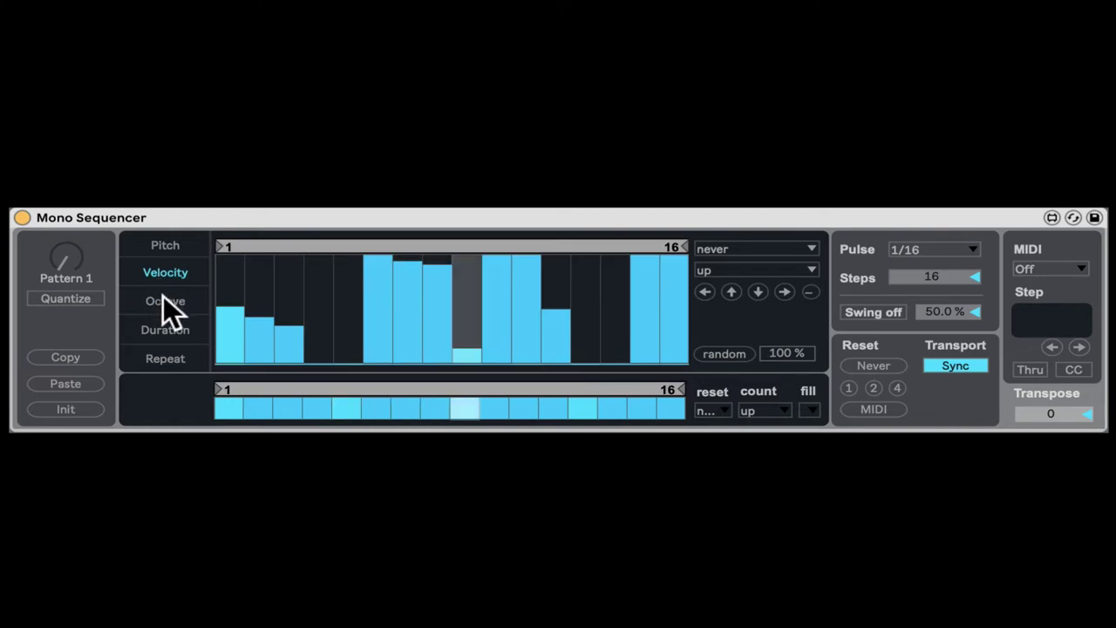
click(163, 298)
click(171, 247)
click(171, 261)
click(171, 249)
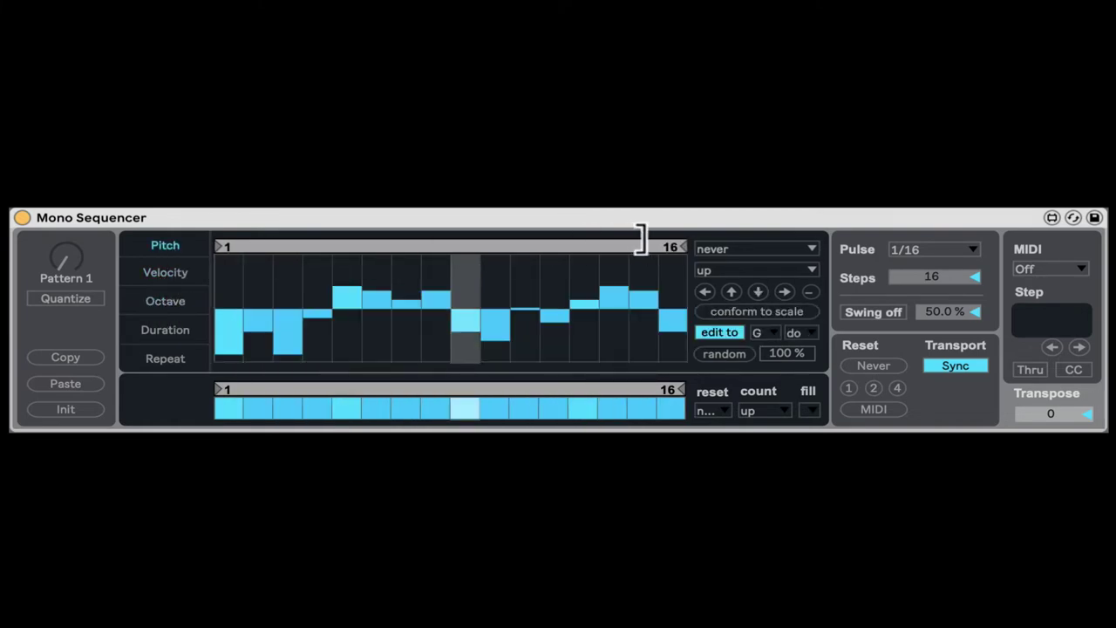
drag(683, 247, 447, 248)
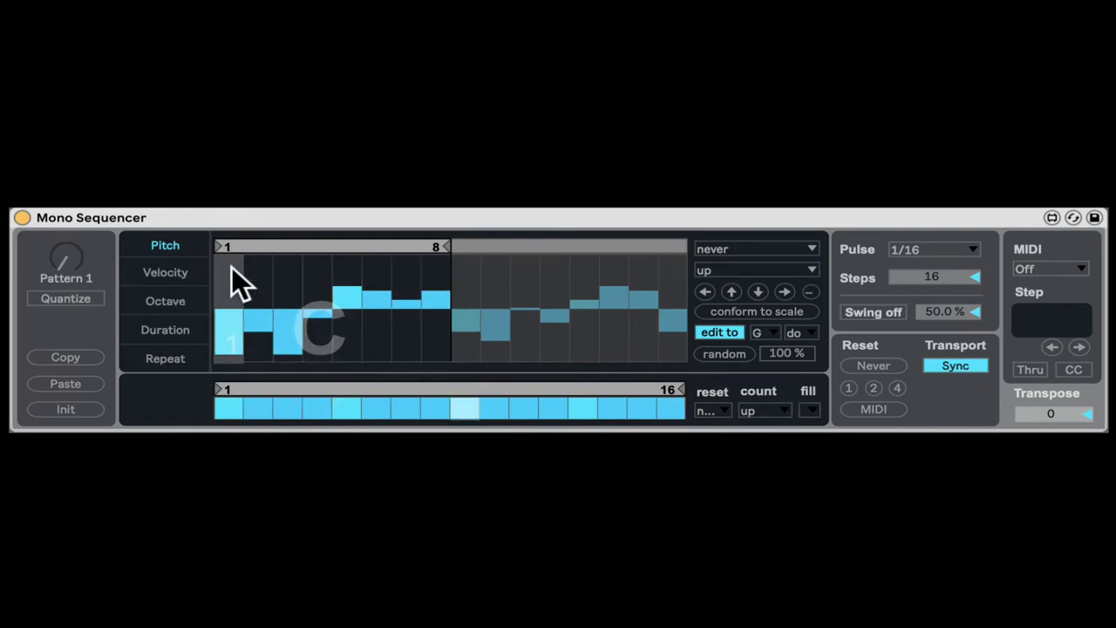
mouse_move(448, 247)
mouse_down()
mouse_move(427, 247)
mouse_move(576, 248)
mouse_up()
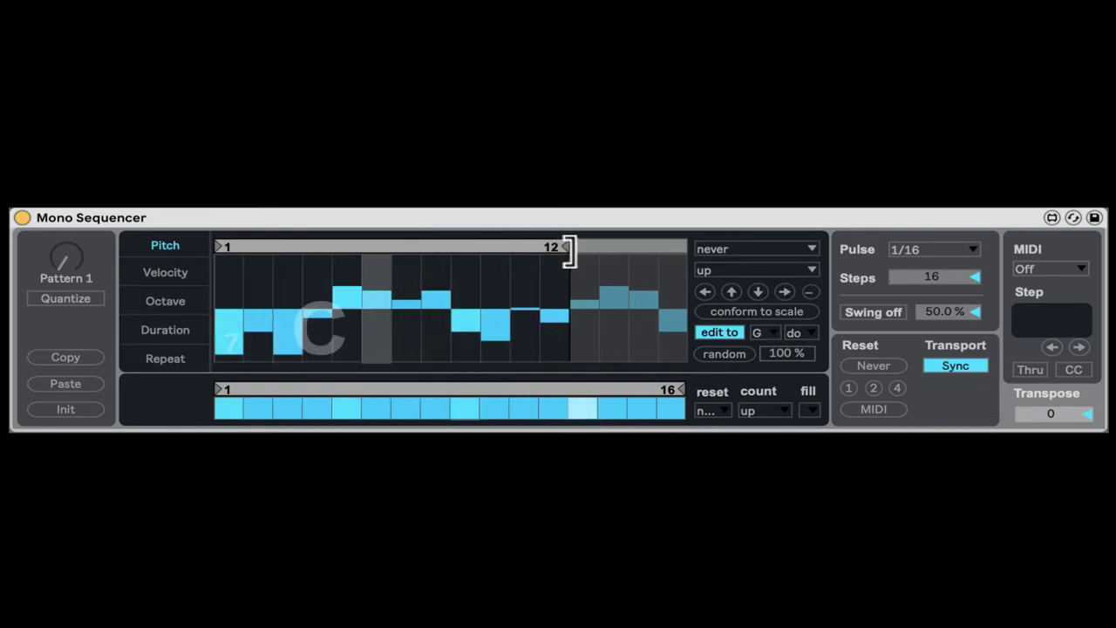
In the duration lane, lengthen the notes on steps 5, 7, 10, 13 and 15
click(158, 303)
click(160, 321)
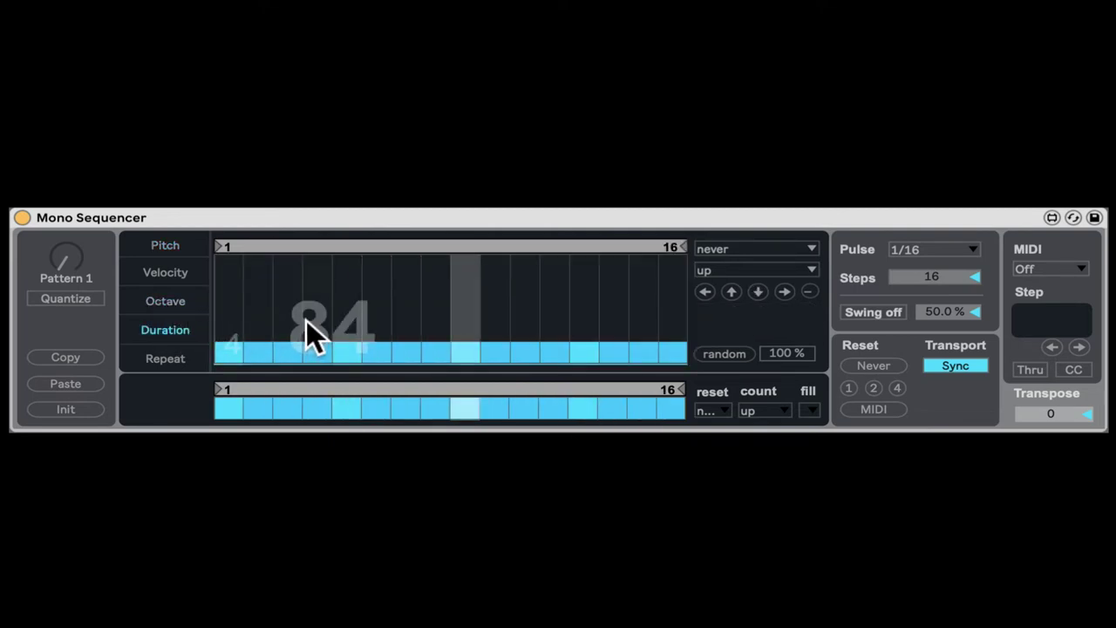
drag(352, 300, 355, 283)
click(406, 277)
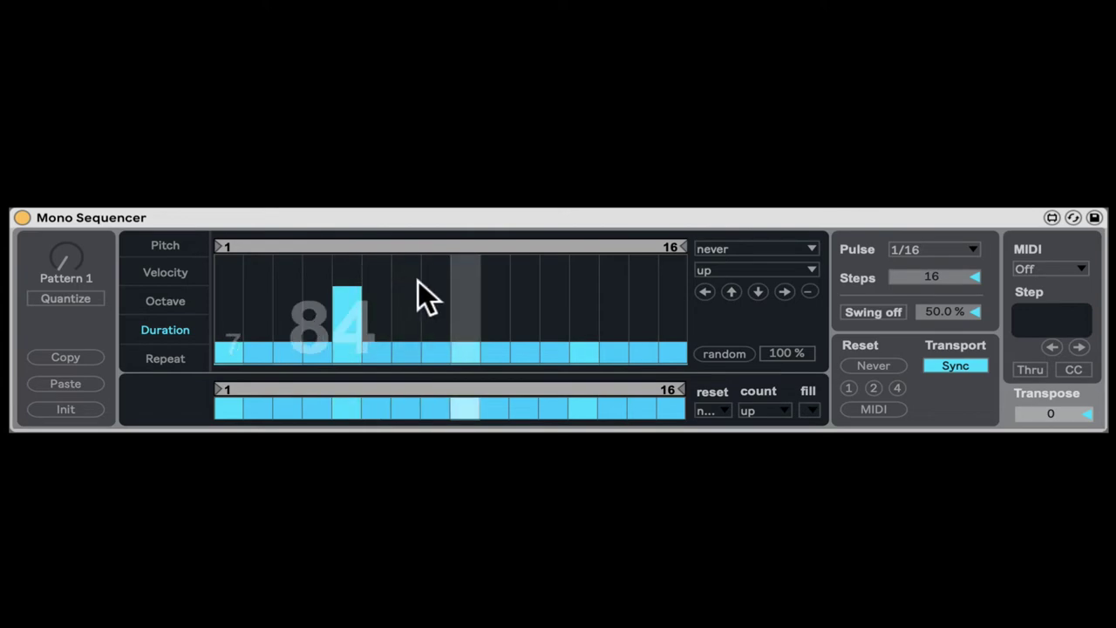
click(496, 270)
click(584, 272)
click(643, 275)
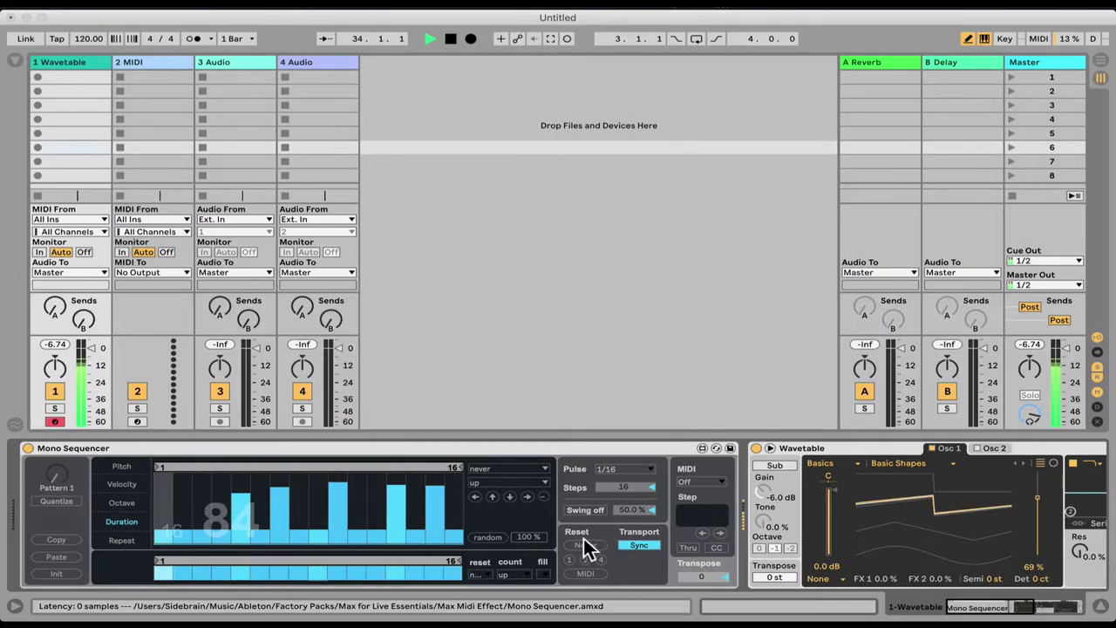
scroll(798, 522, right, 10)
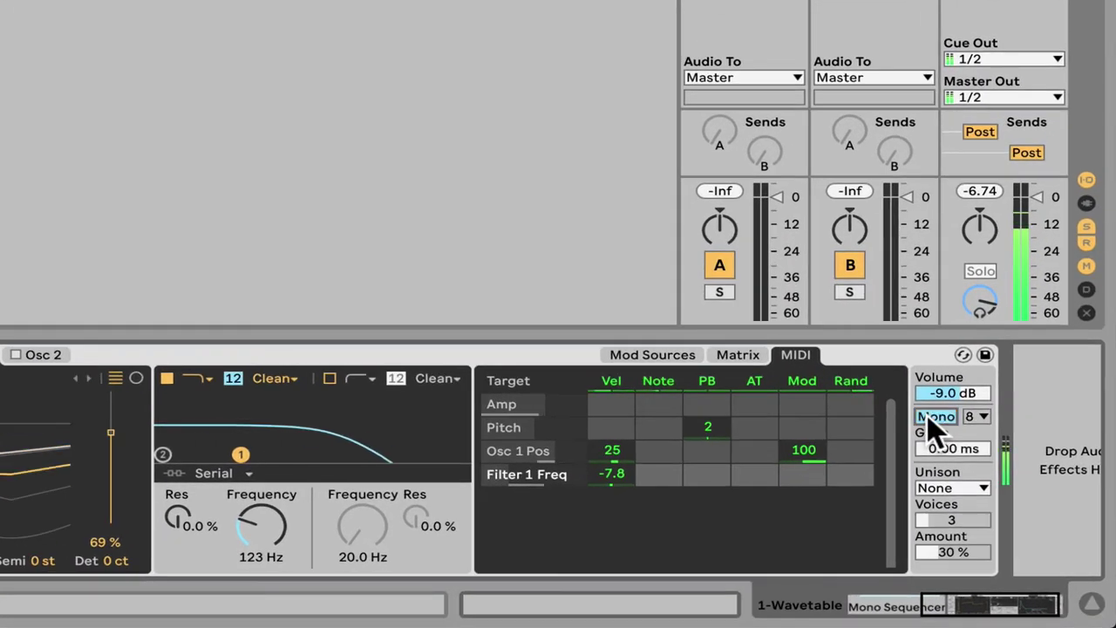
Switch Wavetable to Mono with a 3.77 ms glide, and reshape the Env 2 envelope
click(985, 486)
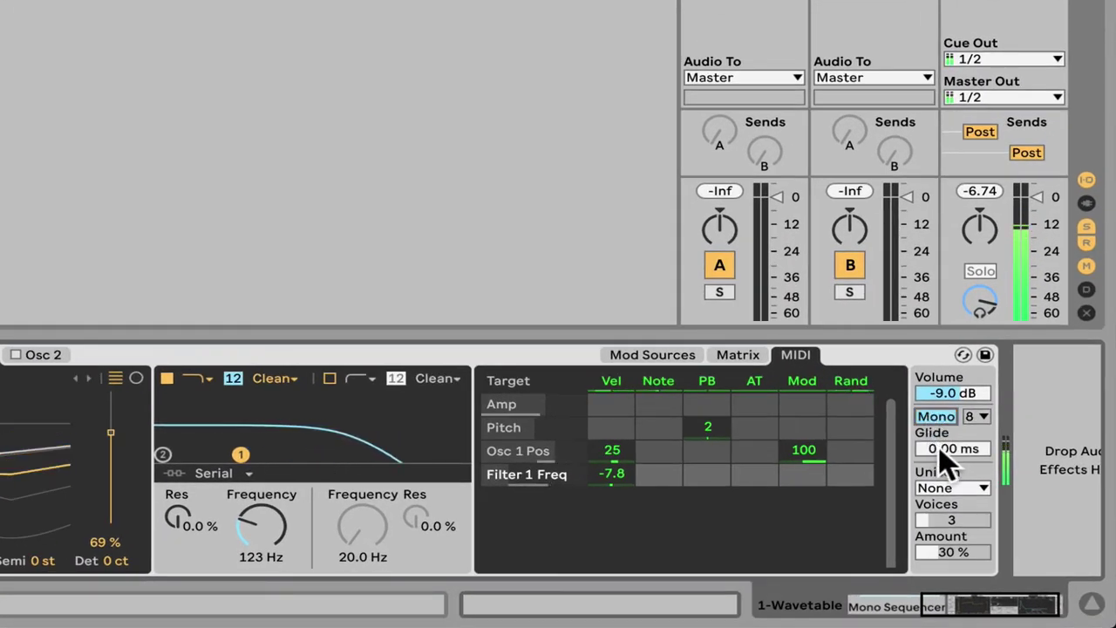
drag(943, 456, 944, 444)
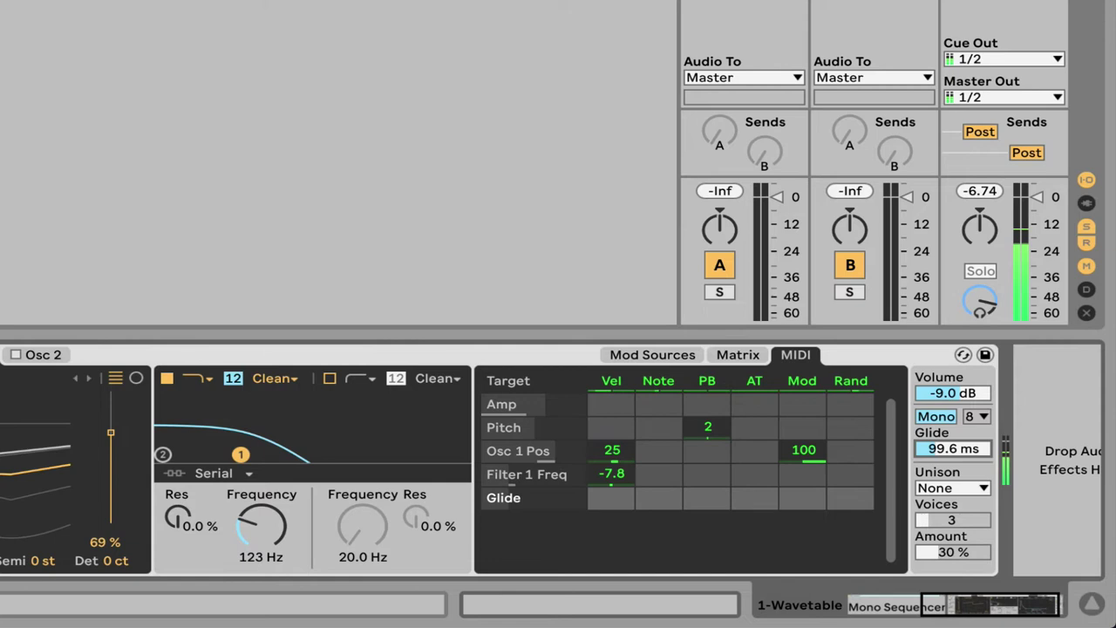
click(737, 354)
click(679, 376)
drag(590, 491, 577, 418)
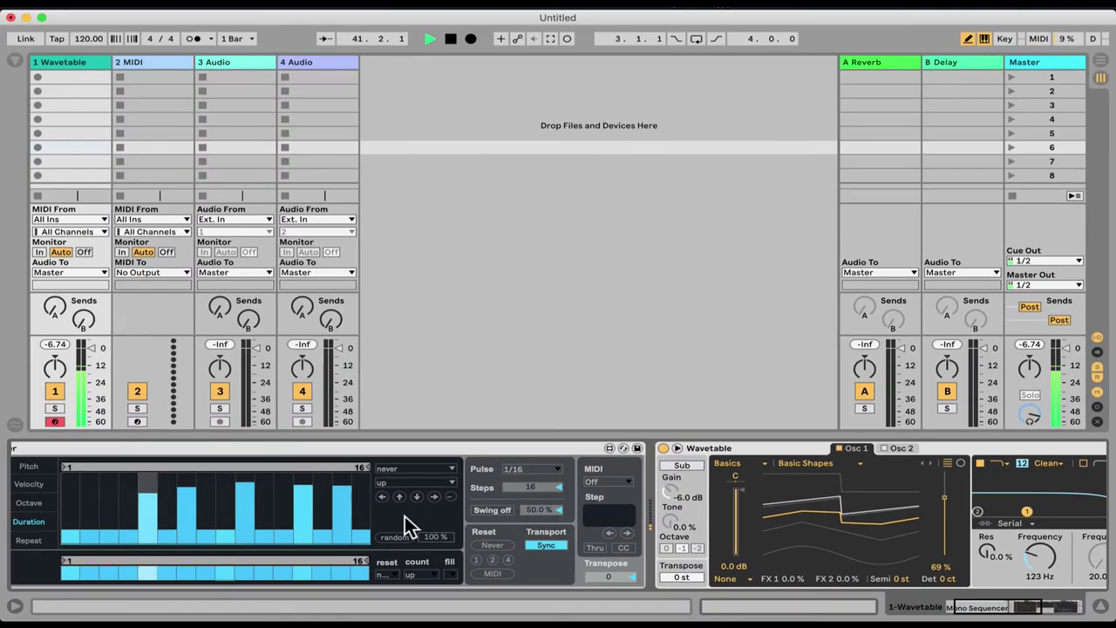
Rework the sequencer's durations: shorten several notes, lower steps 15 and 2, drop step 1 two octaves
mouse_move(404, 516)
mouse_down()
mouse_move(235, 514)
mouse_move(155, 528)
mouse_move(320, 527)
mouse_move(304, 529)
mouse_up()
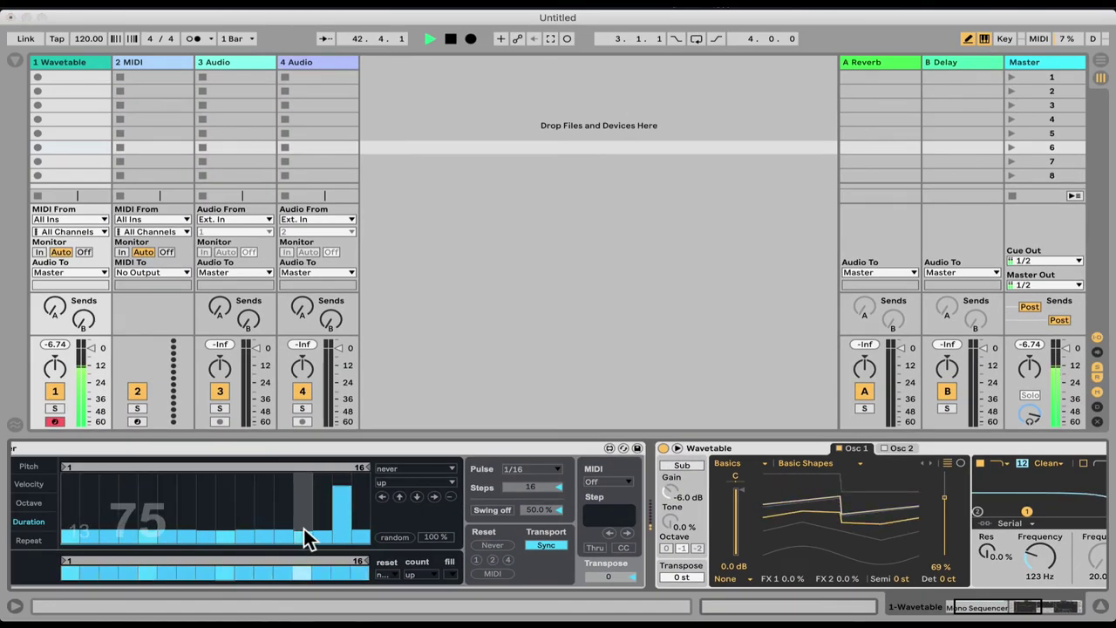
click(93, 492)
drag(336, 514, 94, 525)
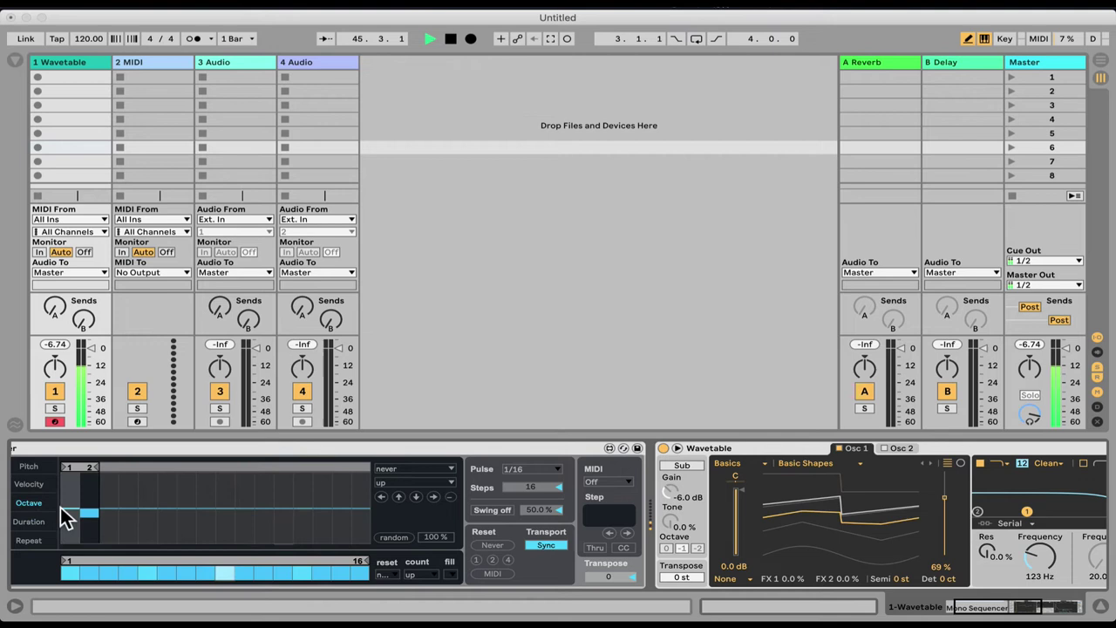
drag(60, 508, 73, 520)
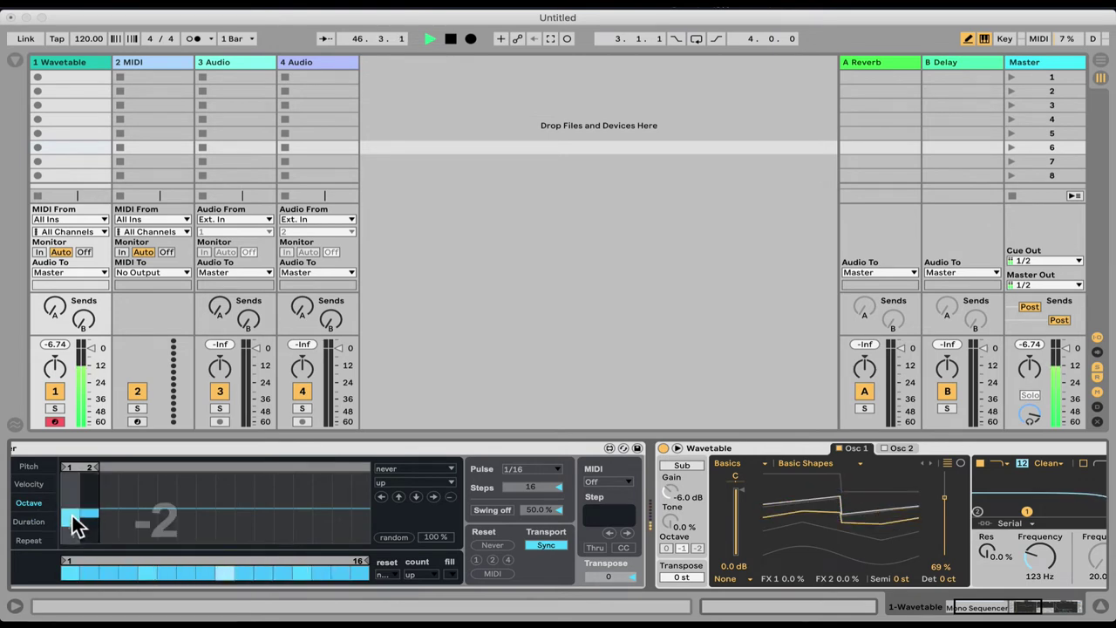
Give Env 2 a 584 ms decay and 1.4% sustain for a plucky shape
scroll(1016, 553, right, 10)
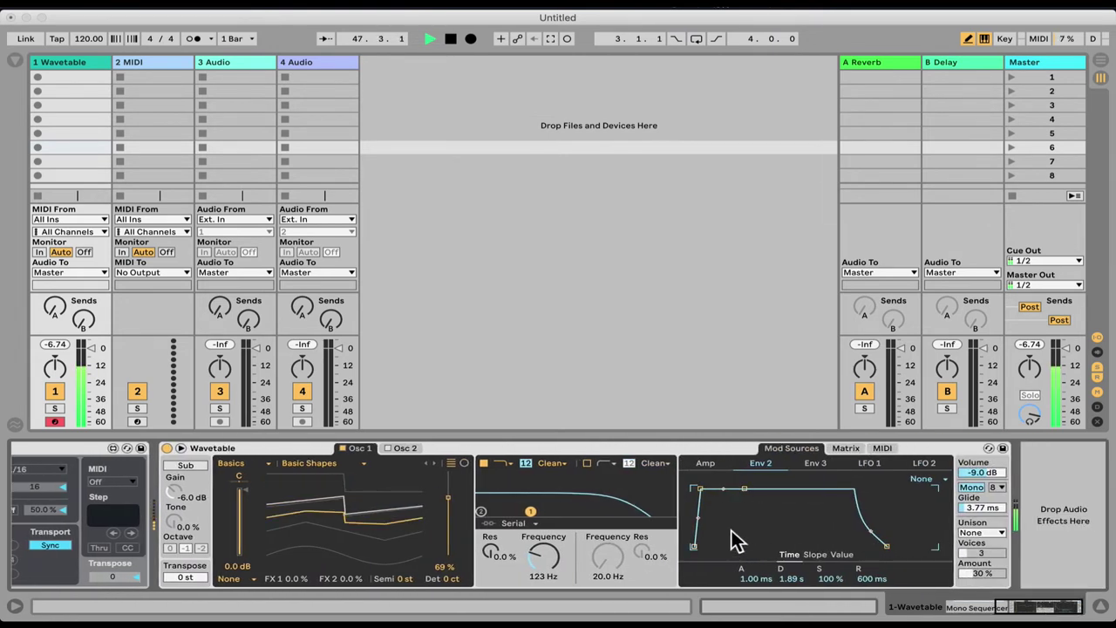
drag(744, 488, 733, 533)
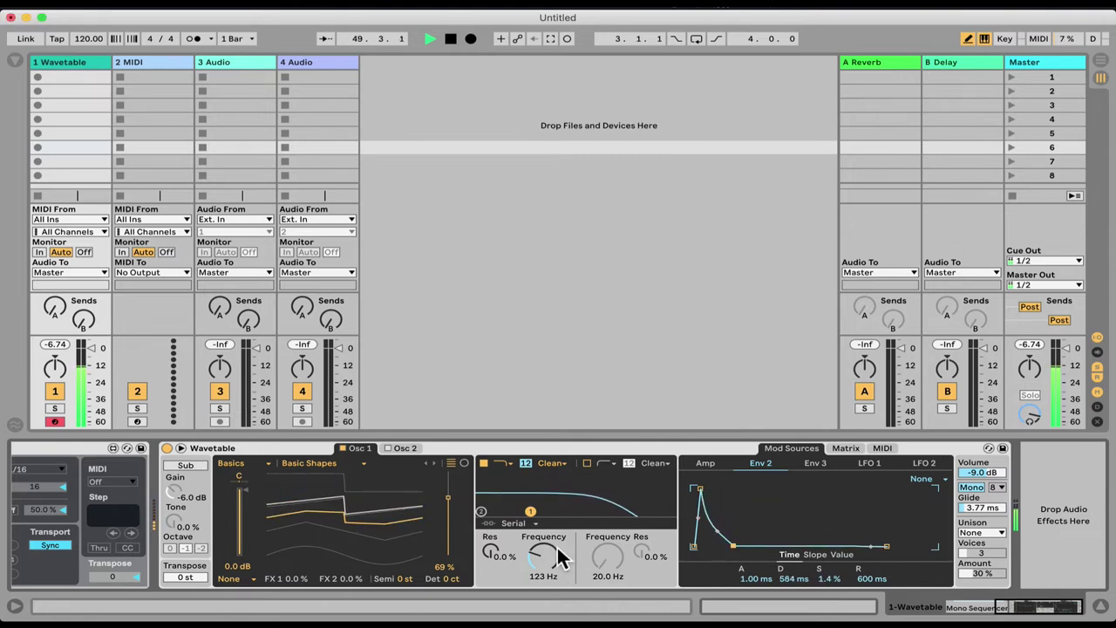
scroll(556, 545, left, 10)
scroll(549, 550, left, 5)
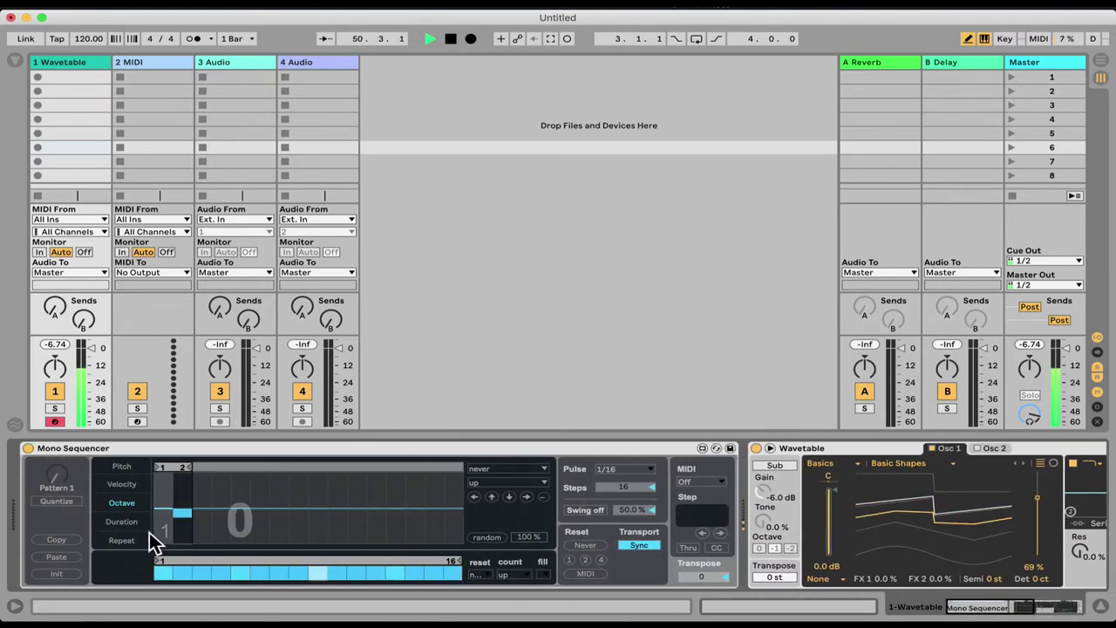
Rebalance the duration lane, leaving the step 1 note moderately long
click(122, 521)
mouse_move(266, 529)
mouse_down()
mouse_move(266, 528)
mouse_move(203, 497)
mouse_move(198, 519)
mouse_move(162, 506)
mouse_up()
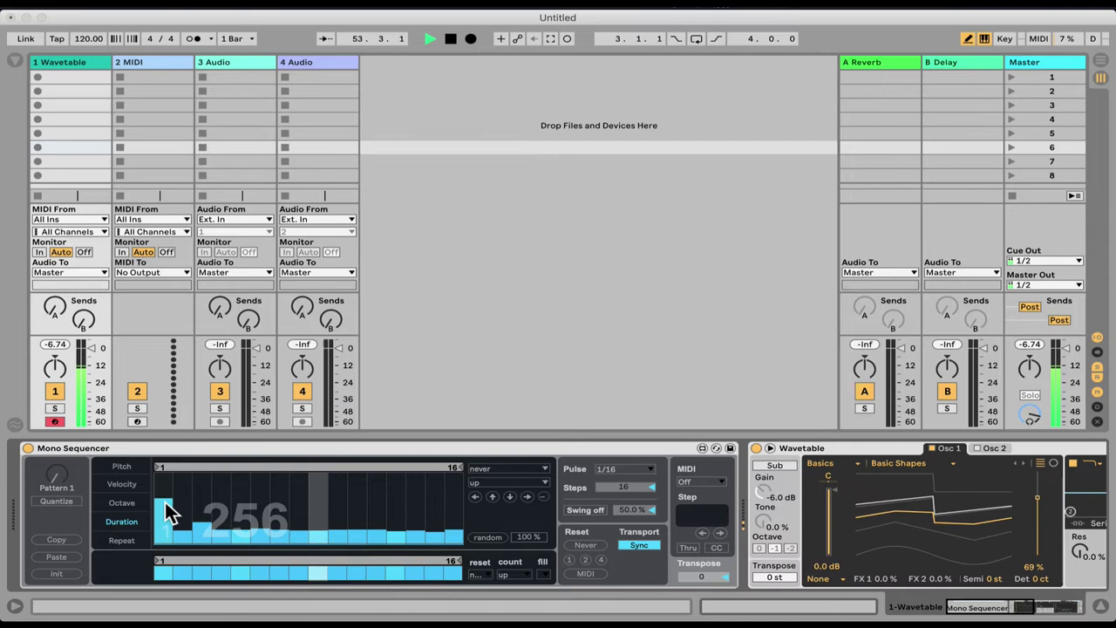
mouse_move(159, 503)
mouse_down()
mouse_move(163, 521)
mouse_move(168, 511)
mouse_up()
Add repeats on steps 3, 6 and 11 in the repeat lane, then set them all back to 0
click(121, 539)
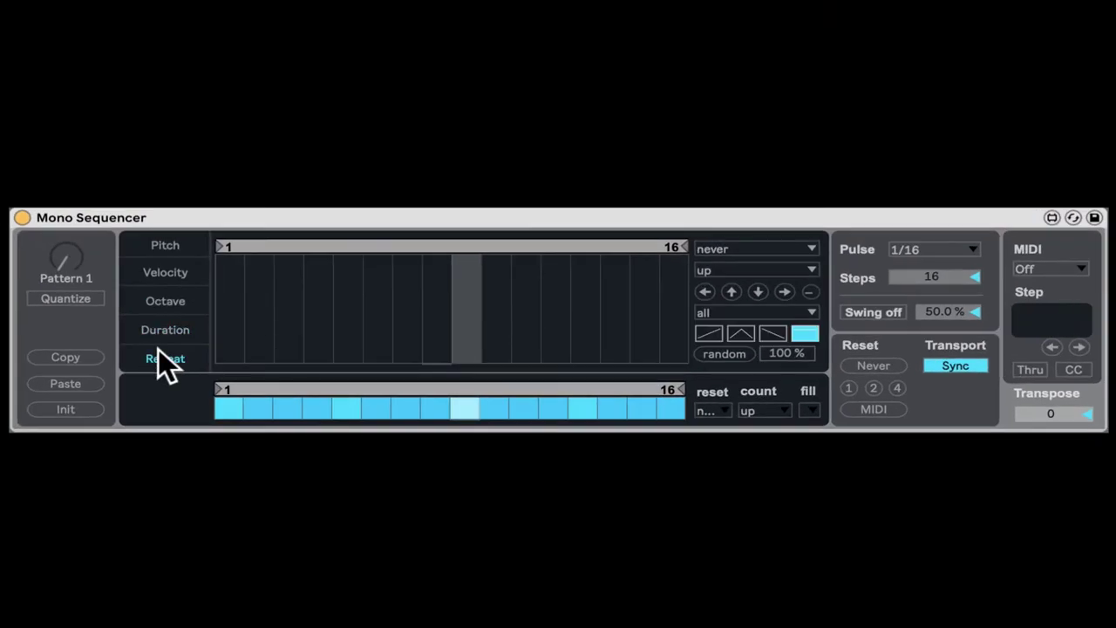
drag(374, 341, 288, 344)
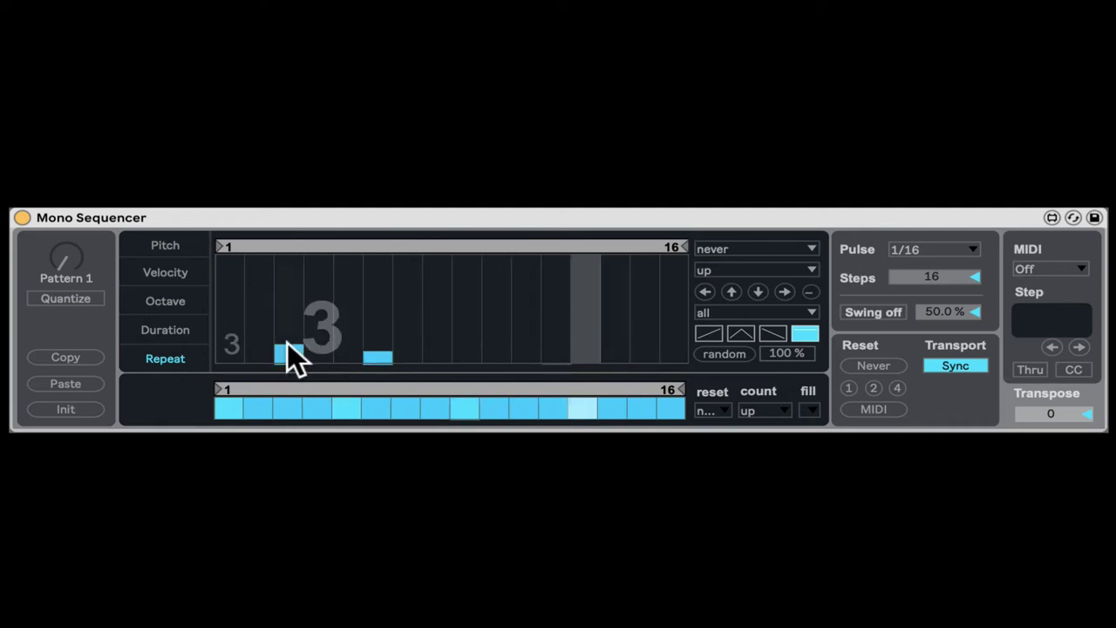
click(536, 345)
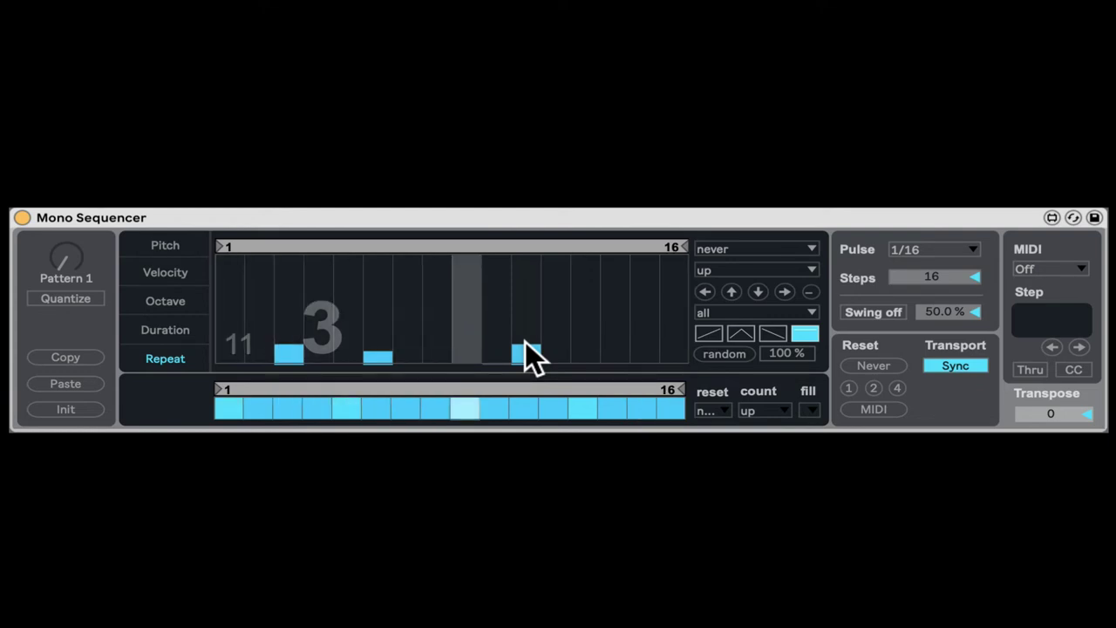
drag(528, 342, 529, 370)
drag(378, 353, 378, 373)
drag(292, 356, 293, 374)
Randomize the Mono Sequencer's pitch steps twice
click(164, 245)
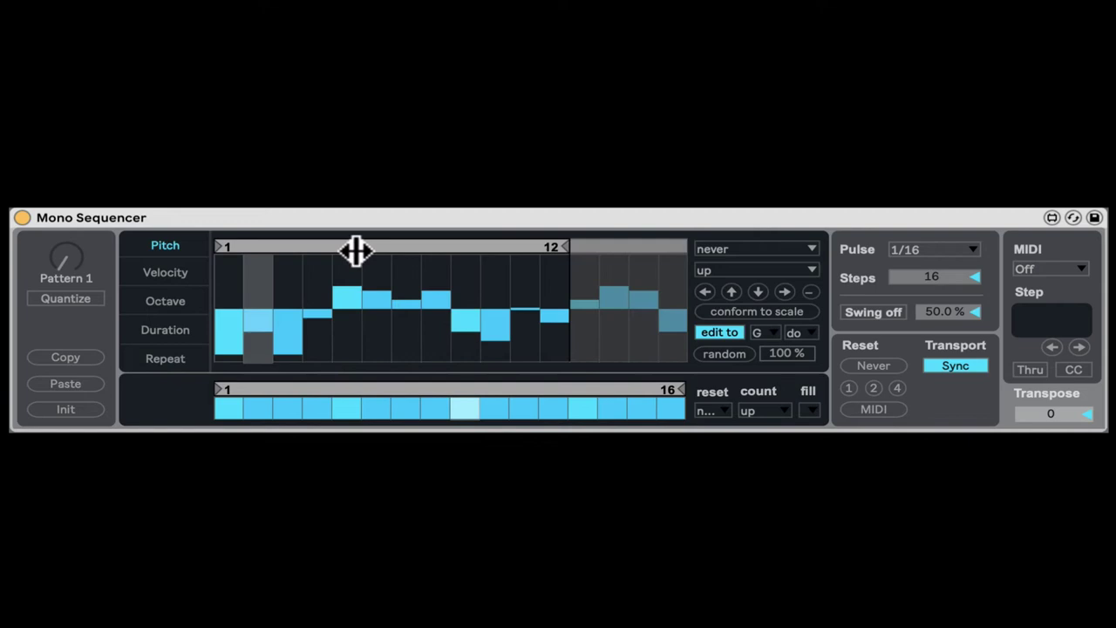
click(716, 351)
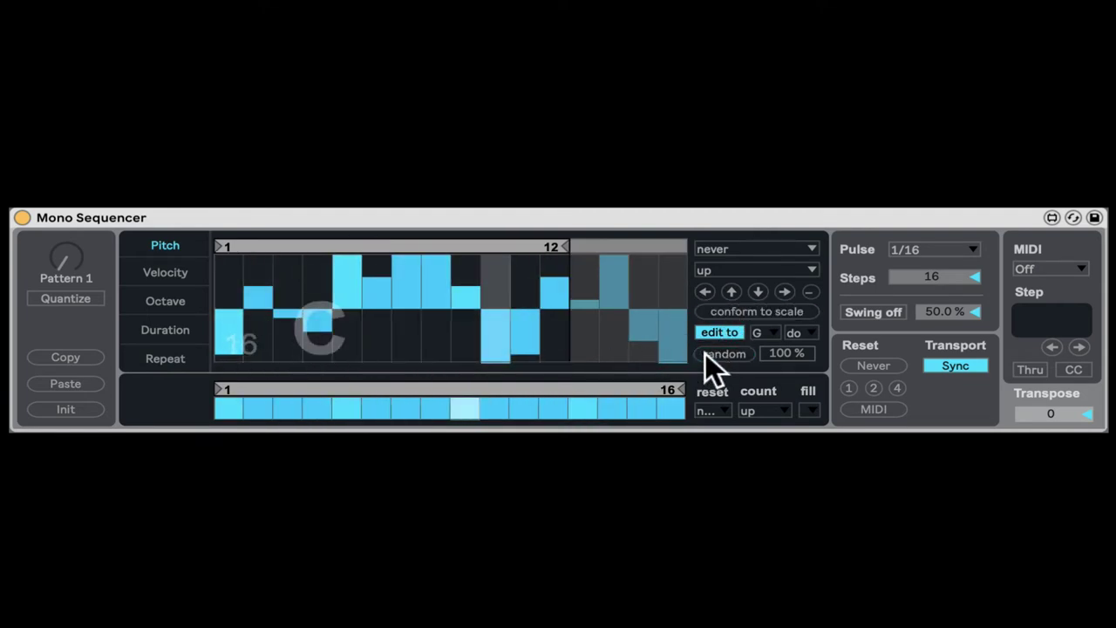
click(721, 352)
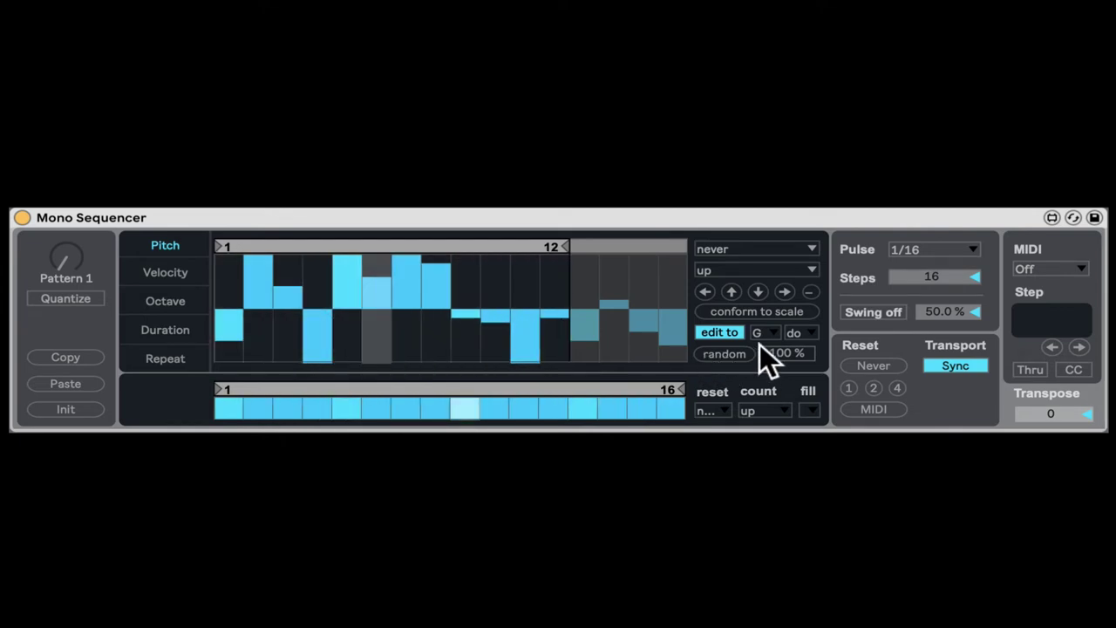
Check the repeat, velocity and octave lanes, finishing on the Pitch lane
click(160, 354)
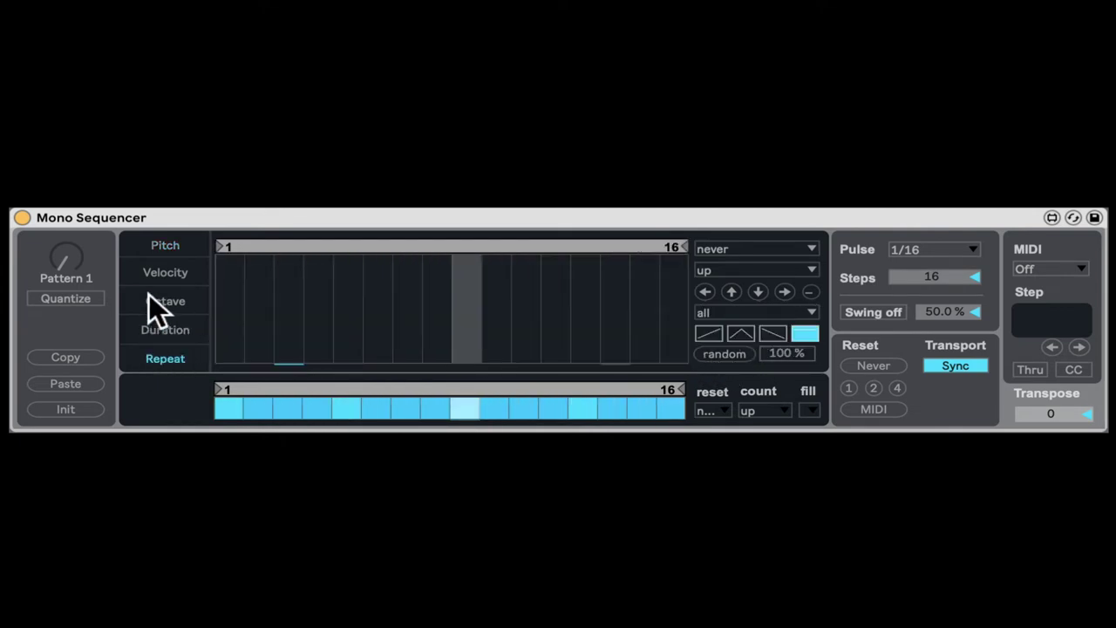
click(157, 261)
click(157, 253)
click(159, 292)
click(159, 272)
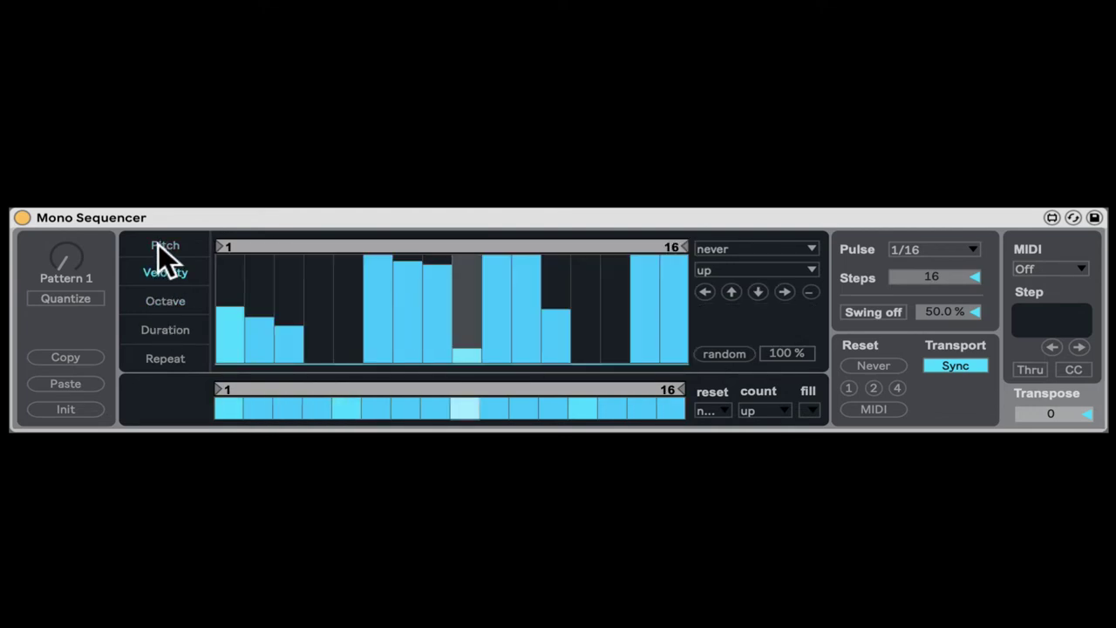
click(159, 247)
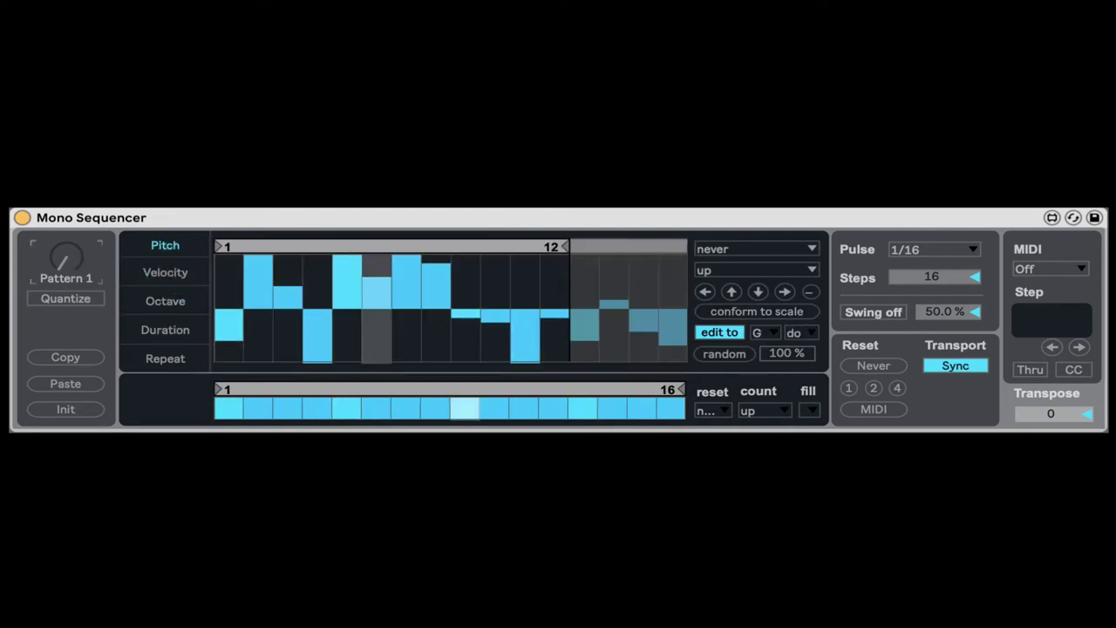
Switch to Pattern 2, draw pitches across all 16 steps and randomize them
drag(65, 258, 65, 248)
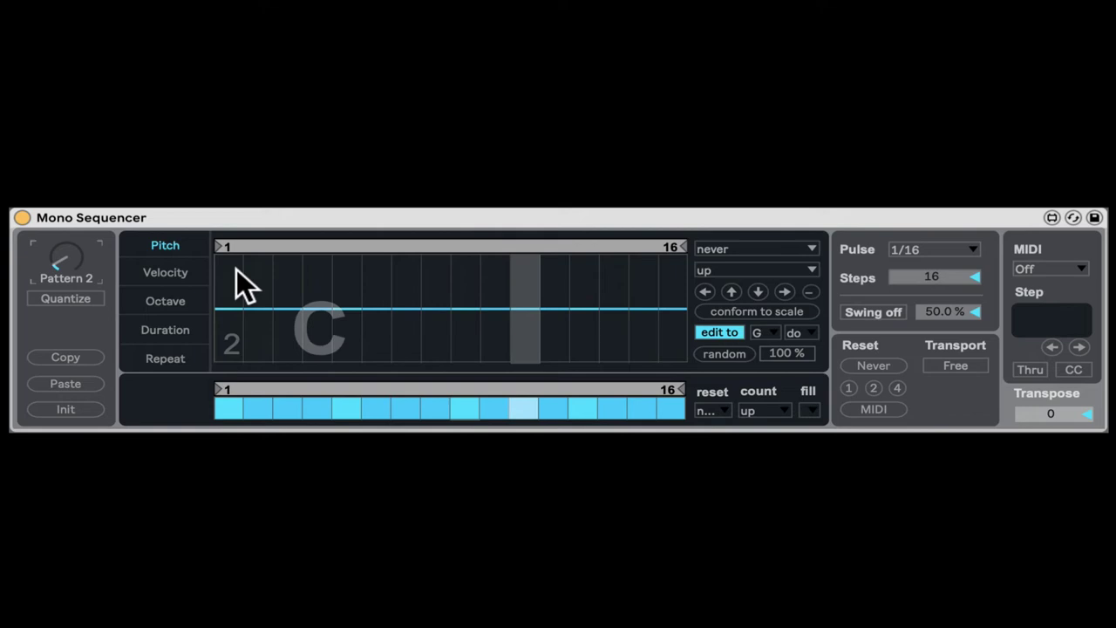
mouse_move(254, 286)
mouse_down()
mouse_move(283, 323)
mouse_move(434, 309)
mouse_move(569, 280)
mouse_move(673, 304)
mouse_up()
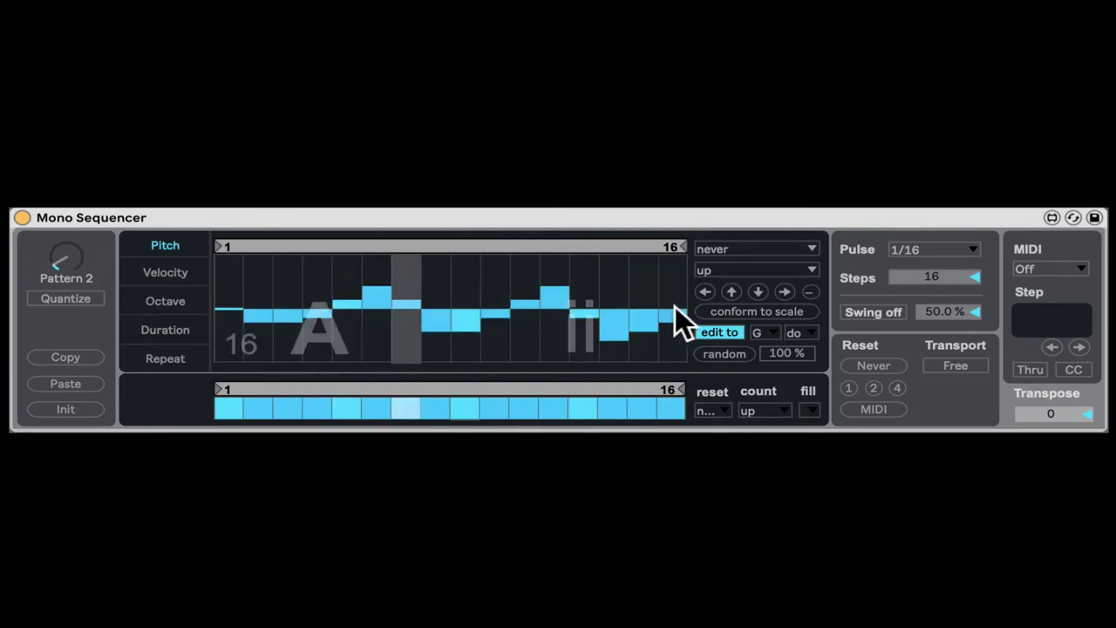
click(713, 347)
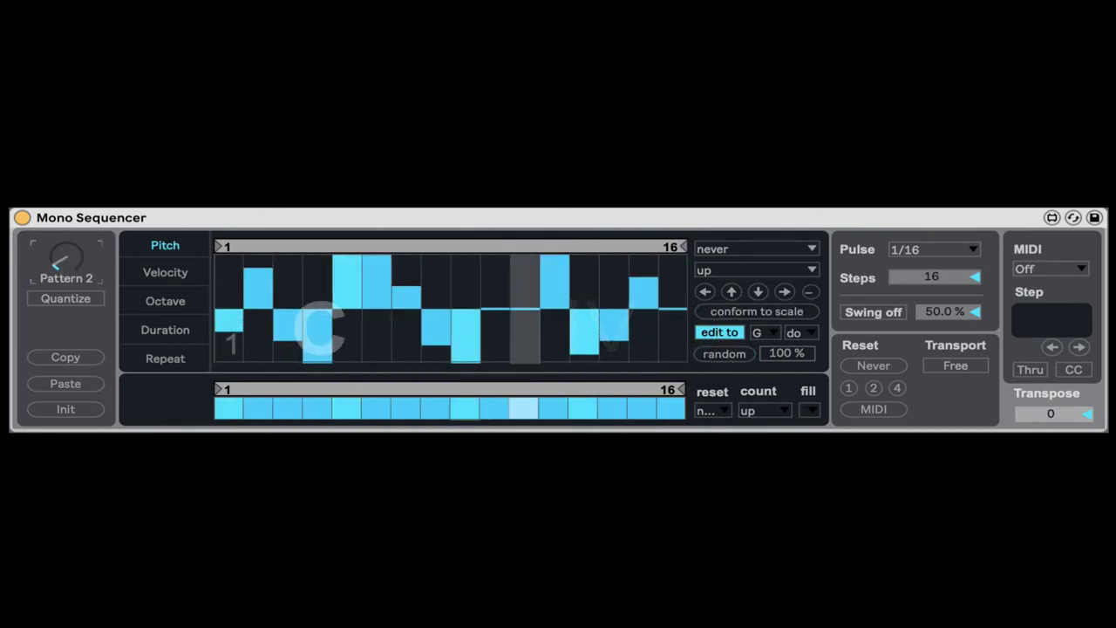
Return to Pattern 1, Init it to a flat pitch line, and enable Quantize
drag(65, 257, 55, 268)
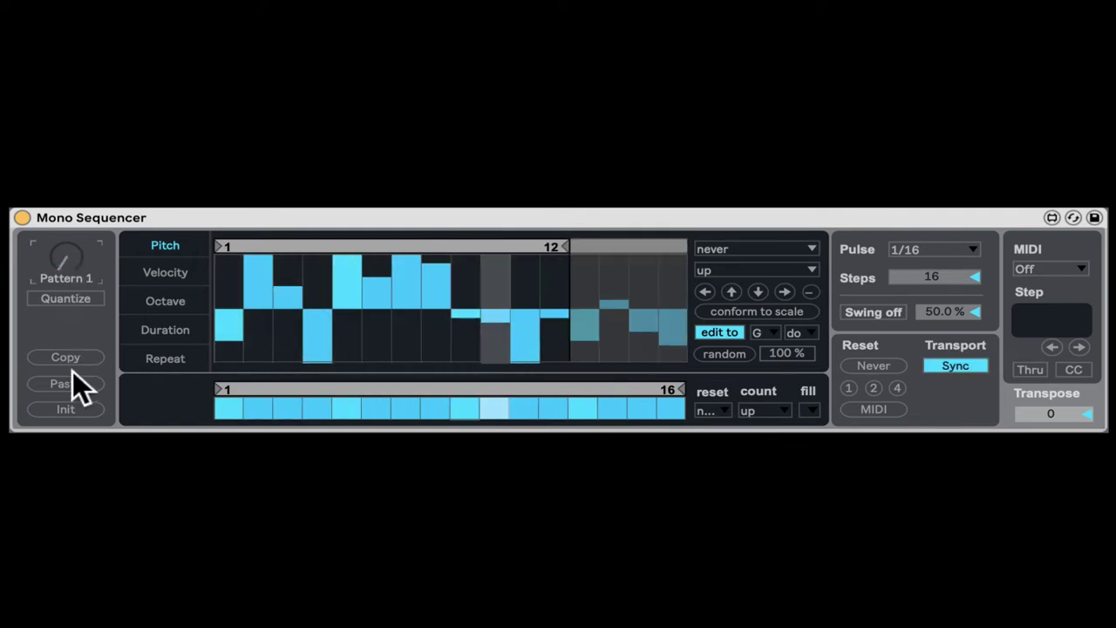
click(67, 407)
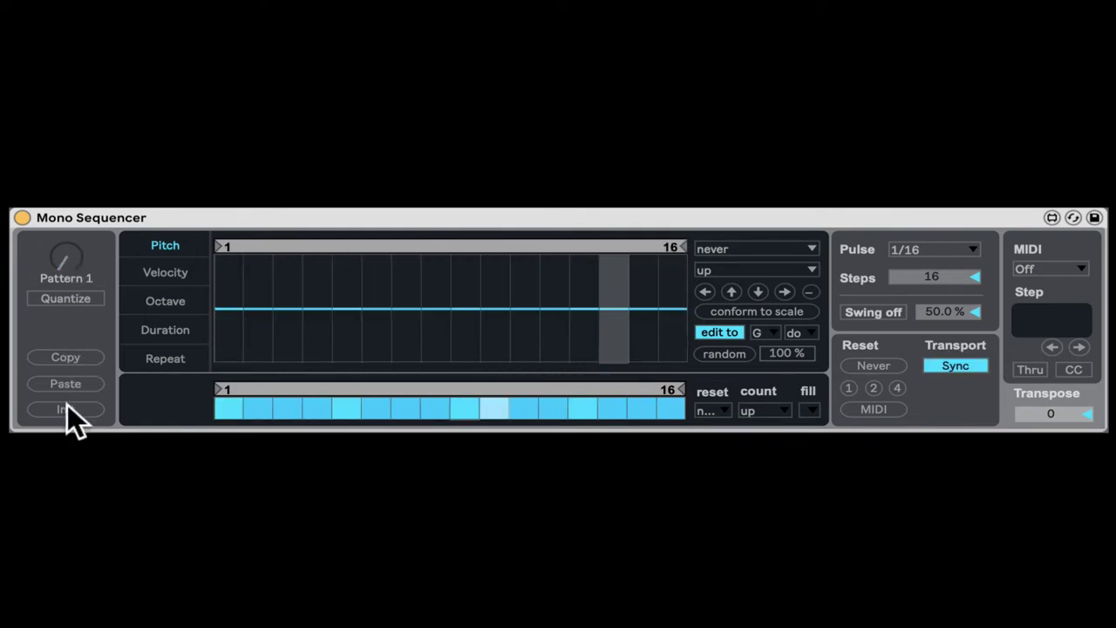
click(68, 300)
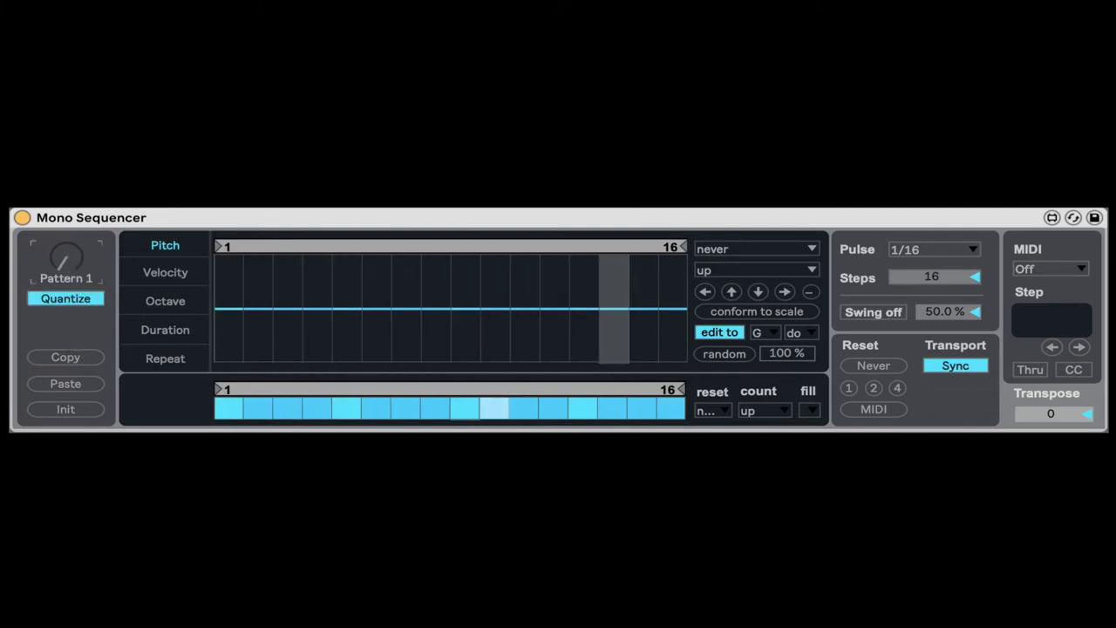
mouse_move(68, 266)
mouse_down()
mouse_move(71, 254)
mouse_move(60, 274)
mouse_move(62, 255)
mouse_up()
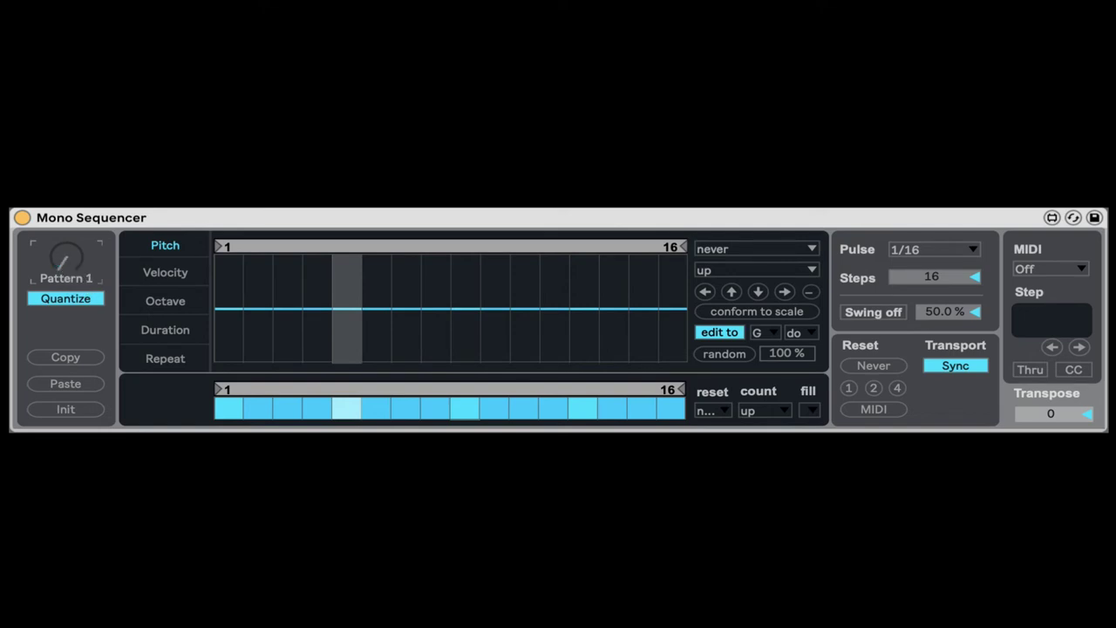
Turn Quantize off and move Steps to 64, then back to 16
click(64, 296)
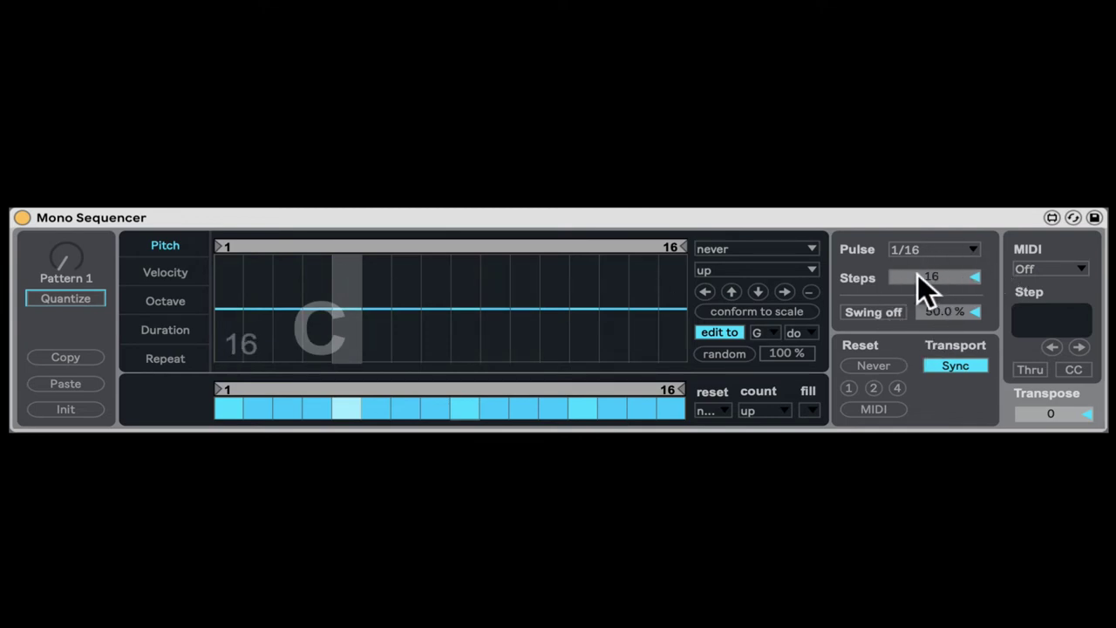
mouse_move(918, 274)
mouse_down()
mouse_move(917, 232)
mouse_move(911, 297)
mouse_move(918, 276)
mouse_up()
click(907, 249)
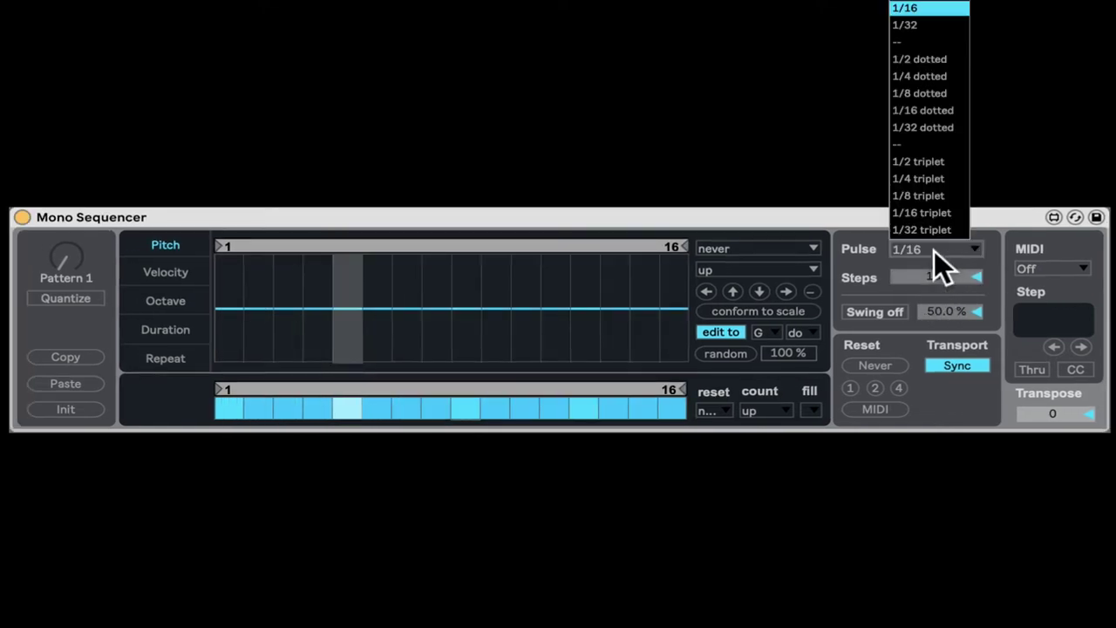
Try Pulse rates 1/8 and 1/32, then settle on 1/16
click(928, 2)
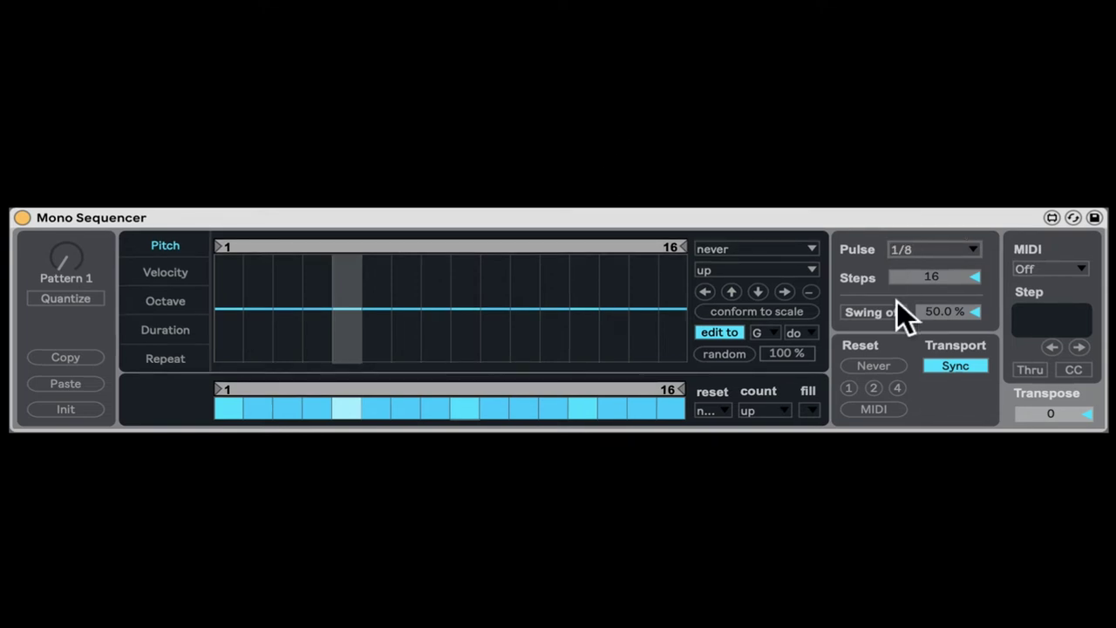
click(934, 249)
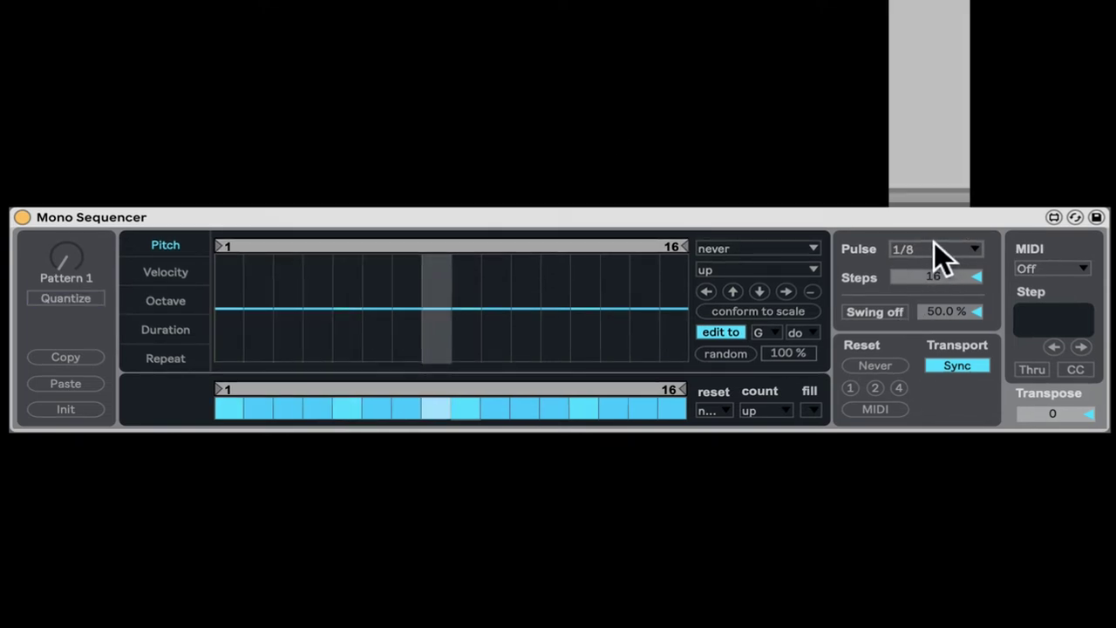
click(930, 26)
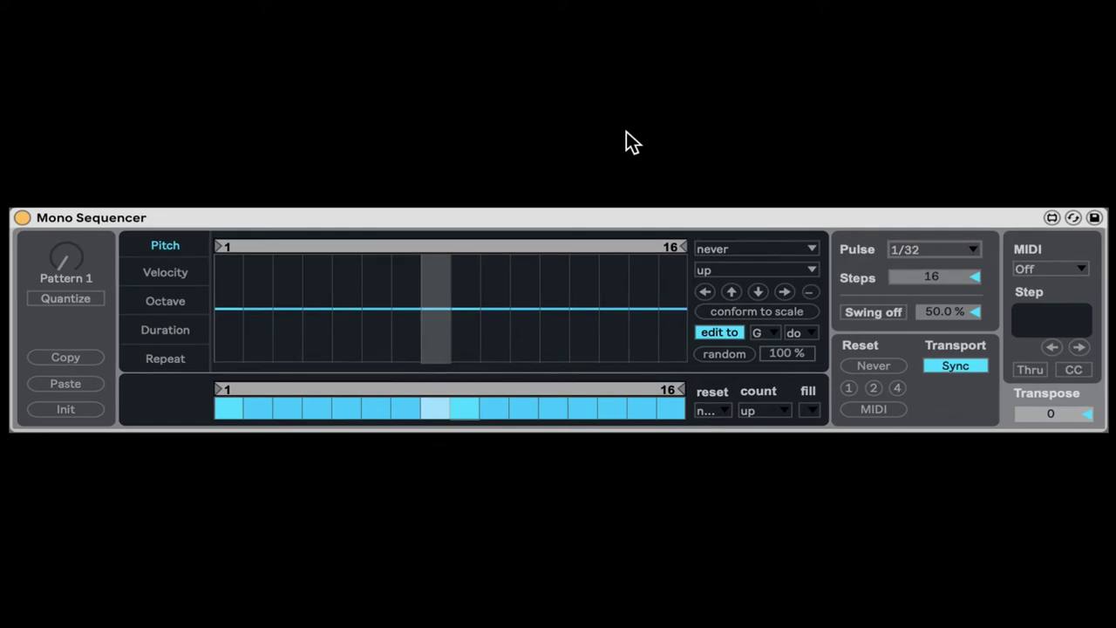
click(930, 245)
click(930, 248)
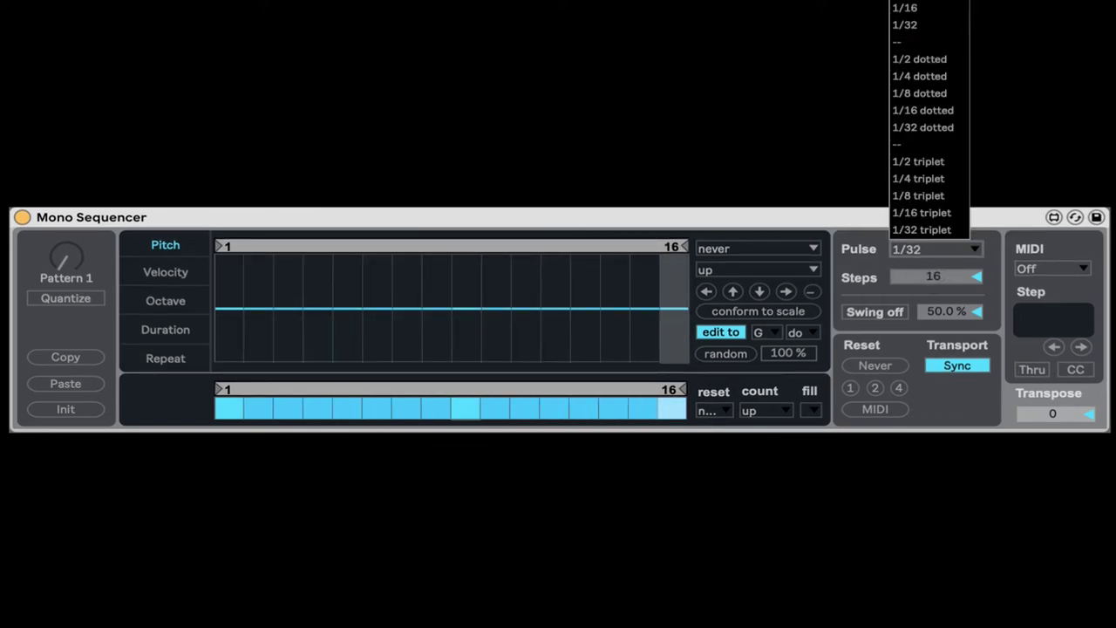
click(927, 8)
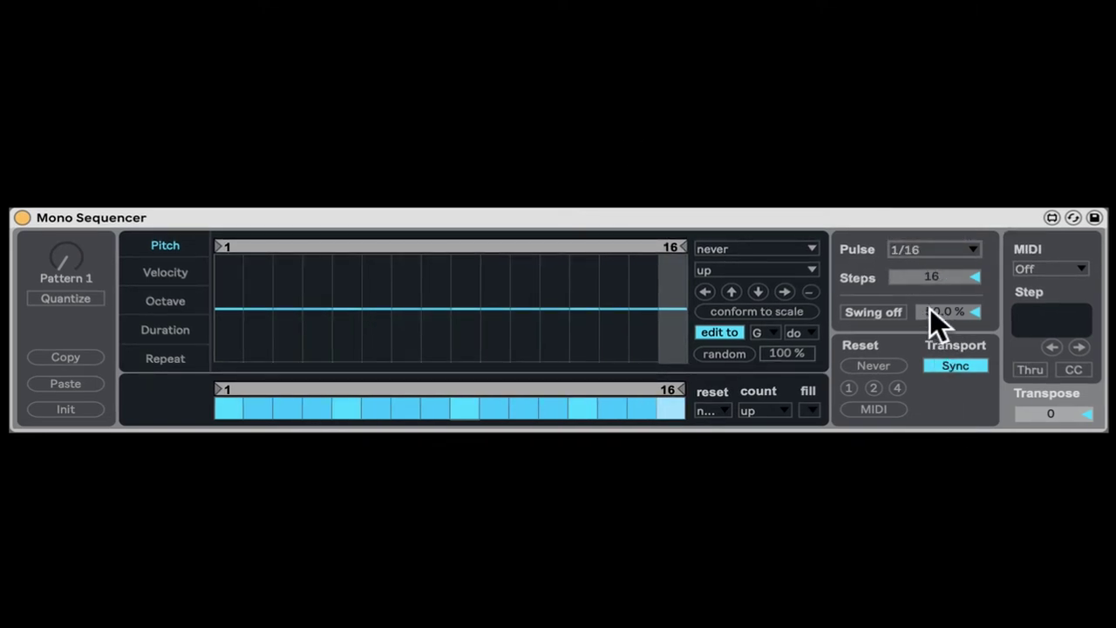
Set the swing amount to 0.00% and leave Swing switched off
click(890, 311)
drag(931, 311, 898, 323)
click(892, 312)
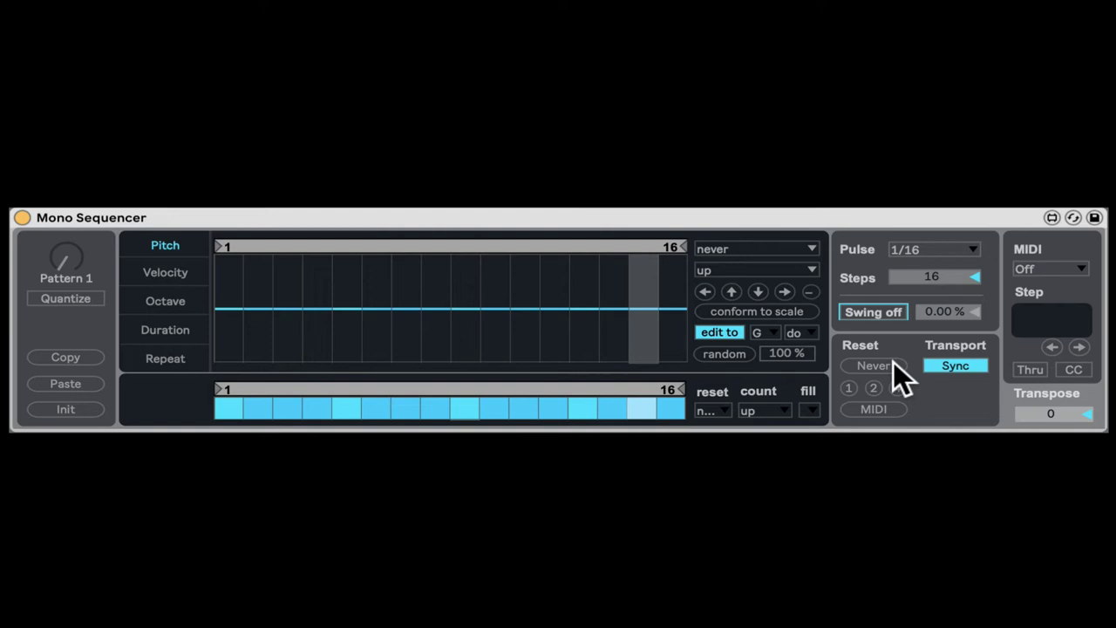
Try pattern Reset at 2 measures and on MIDI keys, then set it to Never
click(869, 387)
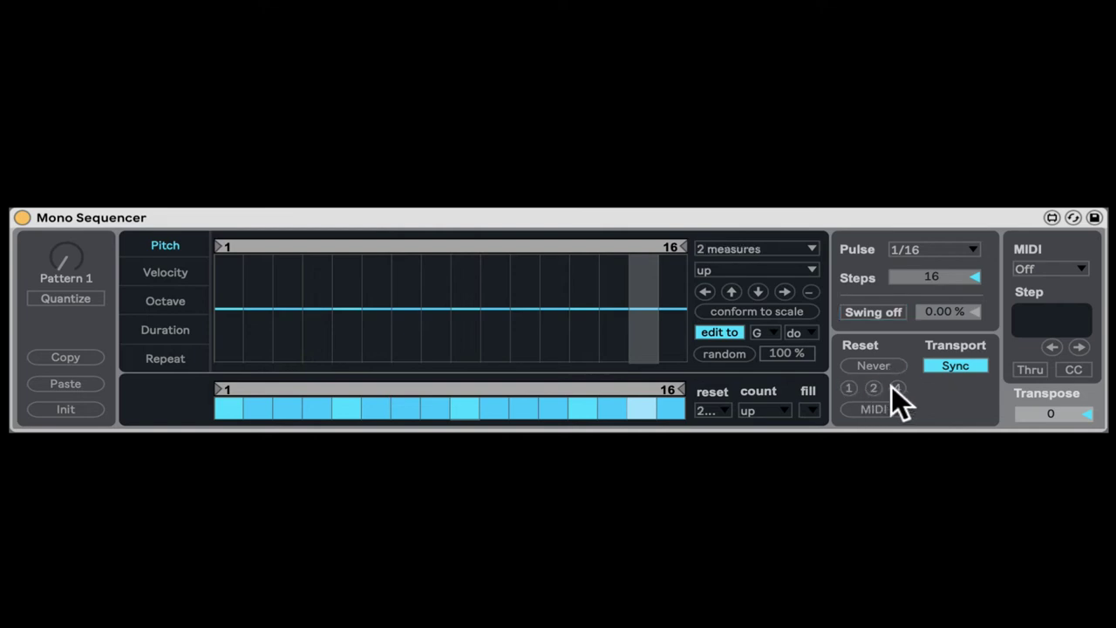
click(885, 408)
click(882, 364)
Set the MIDI input mode to Transpose and randomize the 16 pitch steps
click(1052, 273)
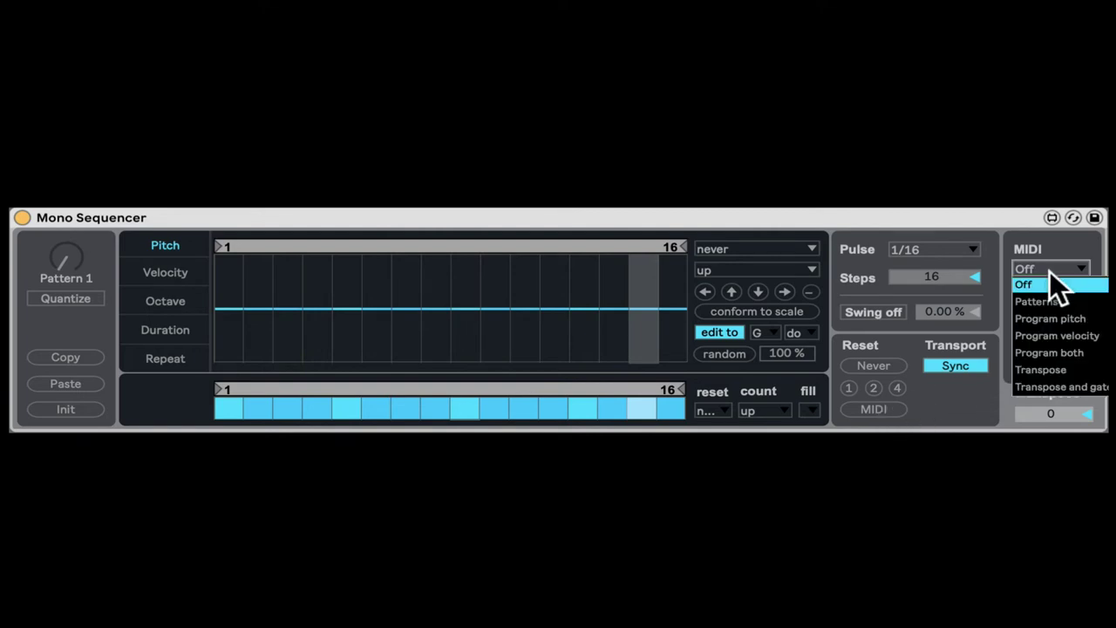
click(1057, 370)
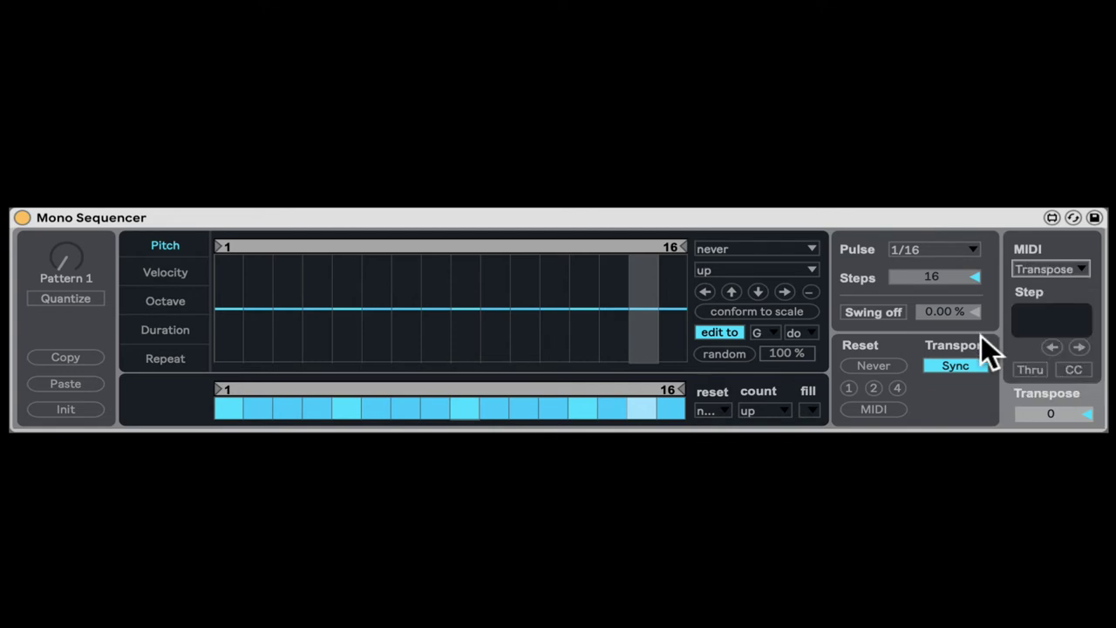
click(739, 350)
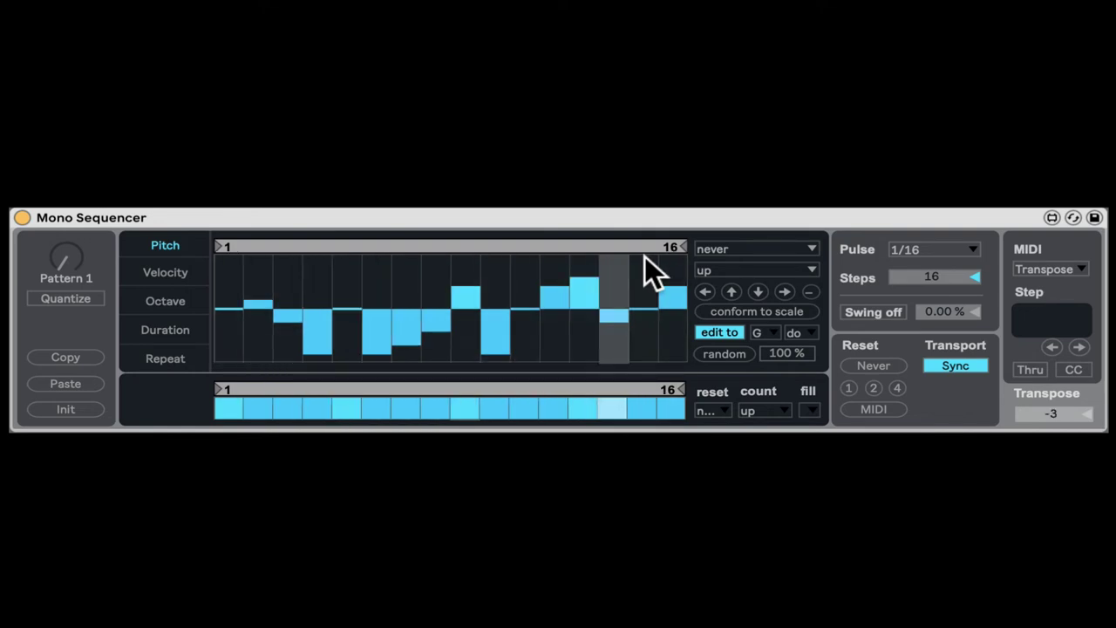
Switch the MIDI input mode to Transpose and gate, then reopen the mode list
mouse_move(668, 277)
click(1043, 269)
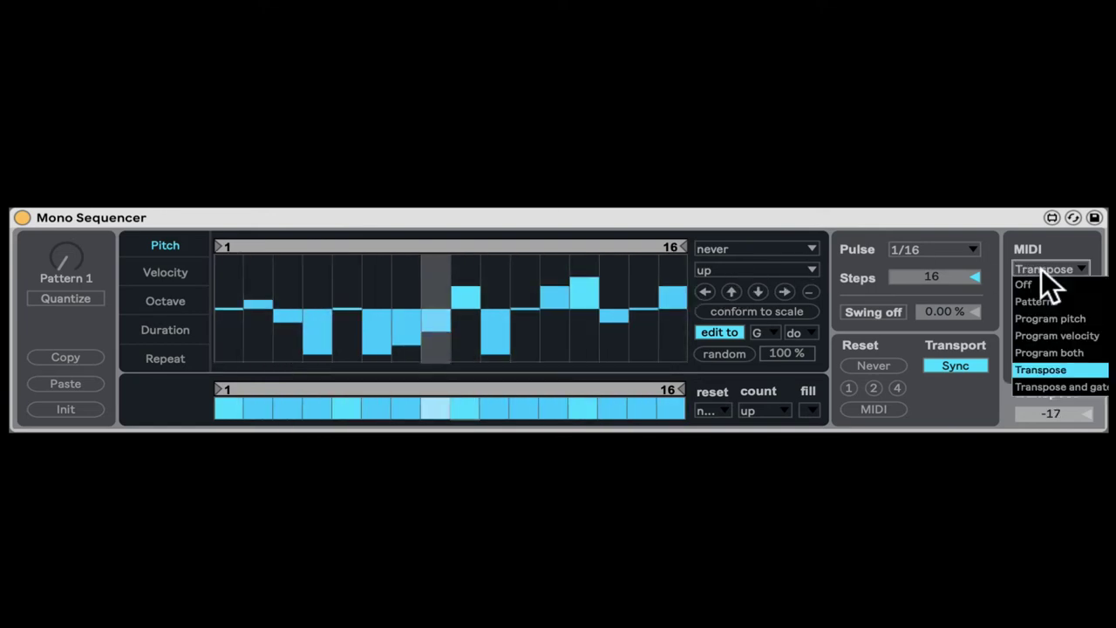
click(1058, 386)
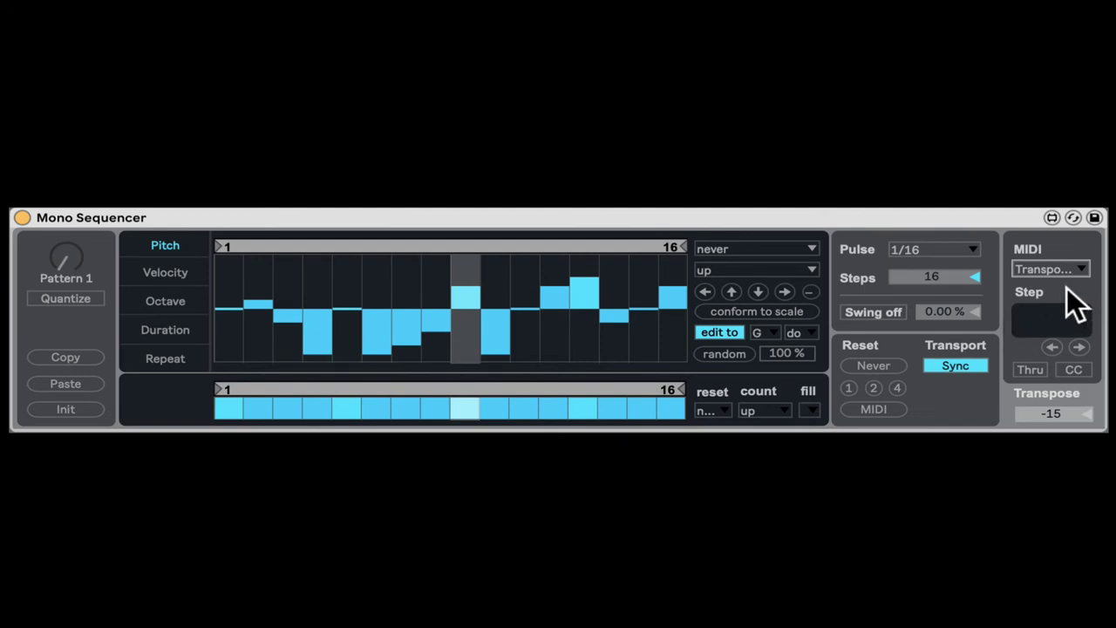
click(1046, 269)
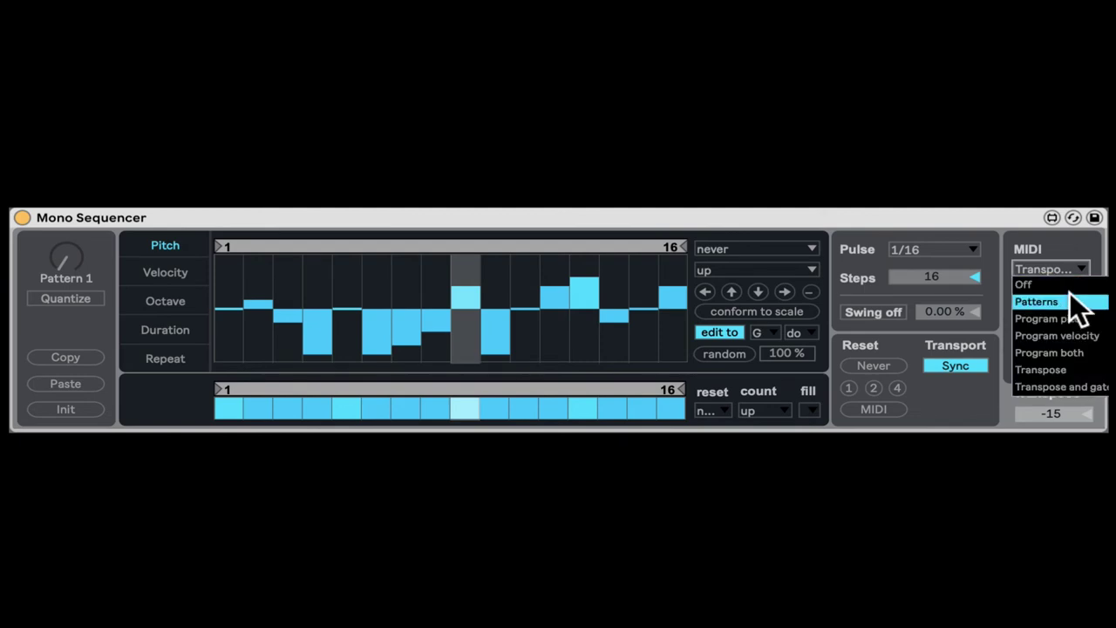
Set Mono Sequencer's MIDI input mode to Program pitch
click(1056, 300)
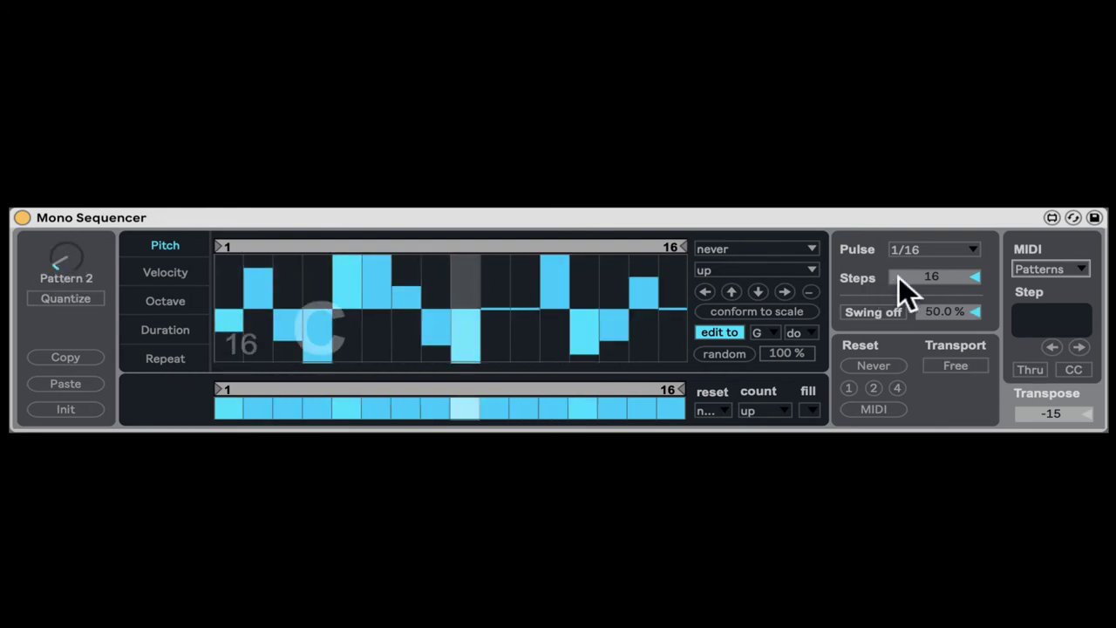
click(1049, 266)
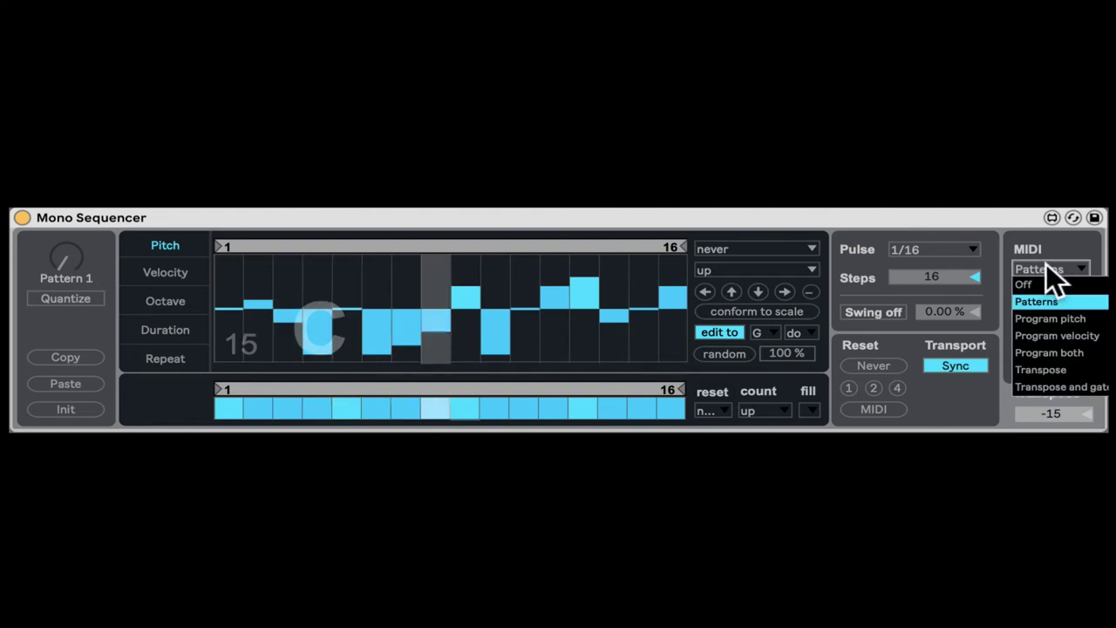
click(1048, 252)
click(1044, 261)
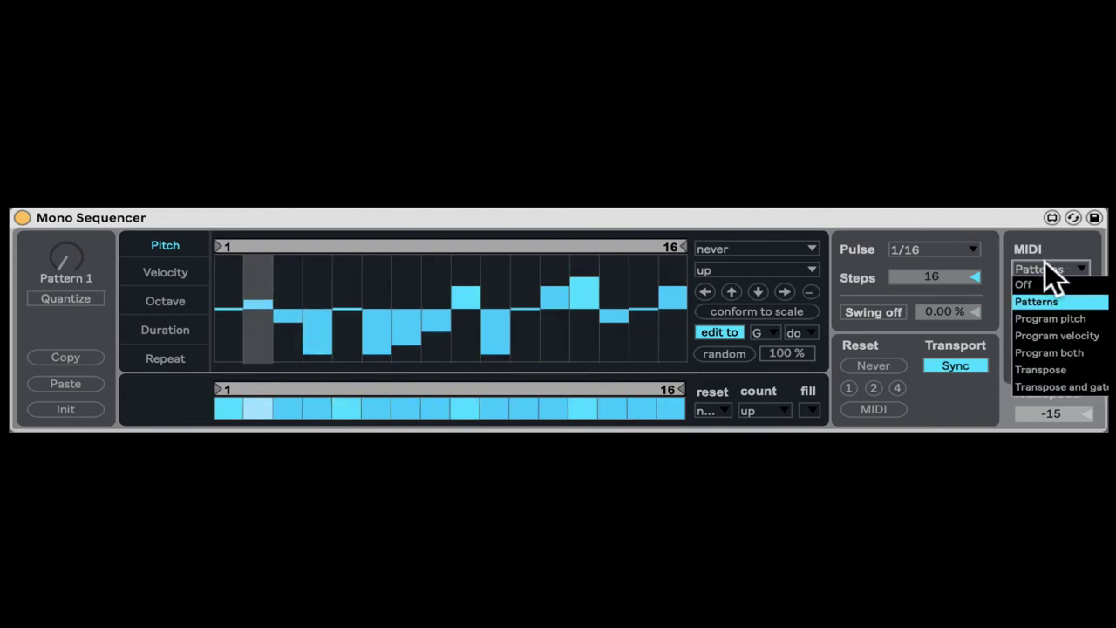
click(1052, 318)
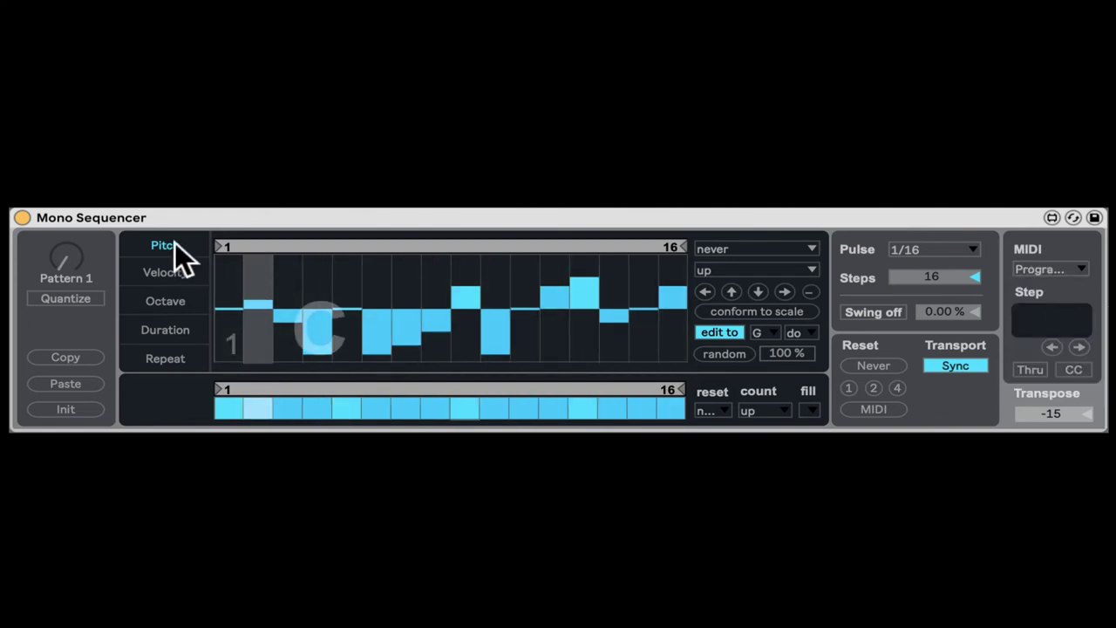
click(1049, 270)
click(1055, 316)
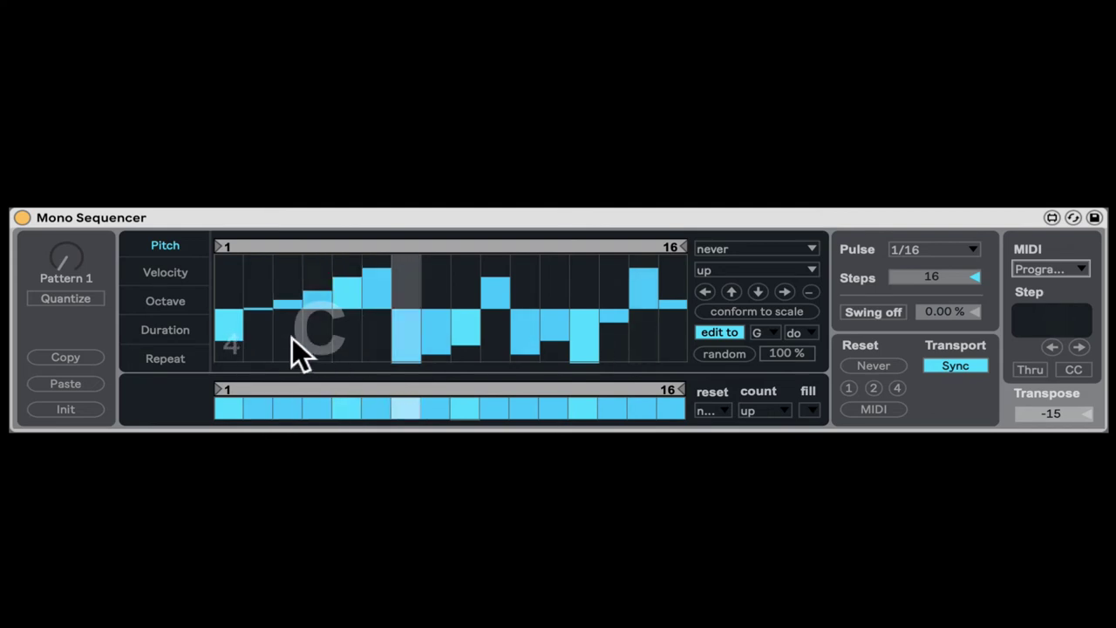
Raise steps 1 and 2 by an octave and loop the octave lane over those two steps
click(160, 301)
click(231, 301)
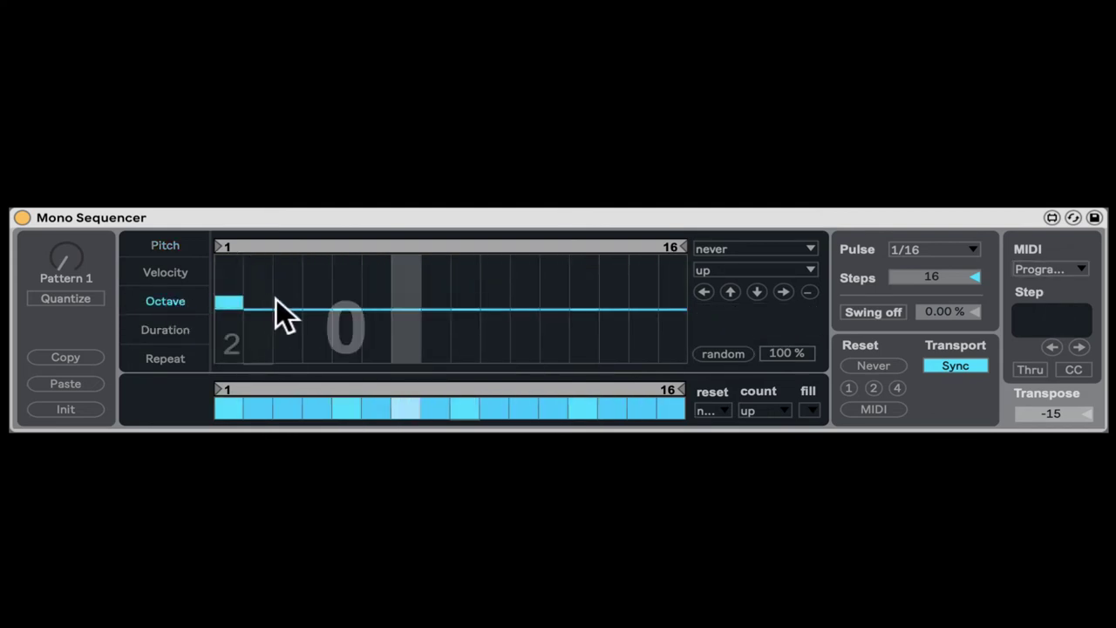
click(266, 301)
drag(673, 247, 271, 249)
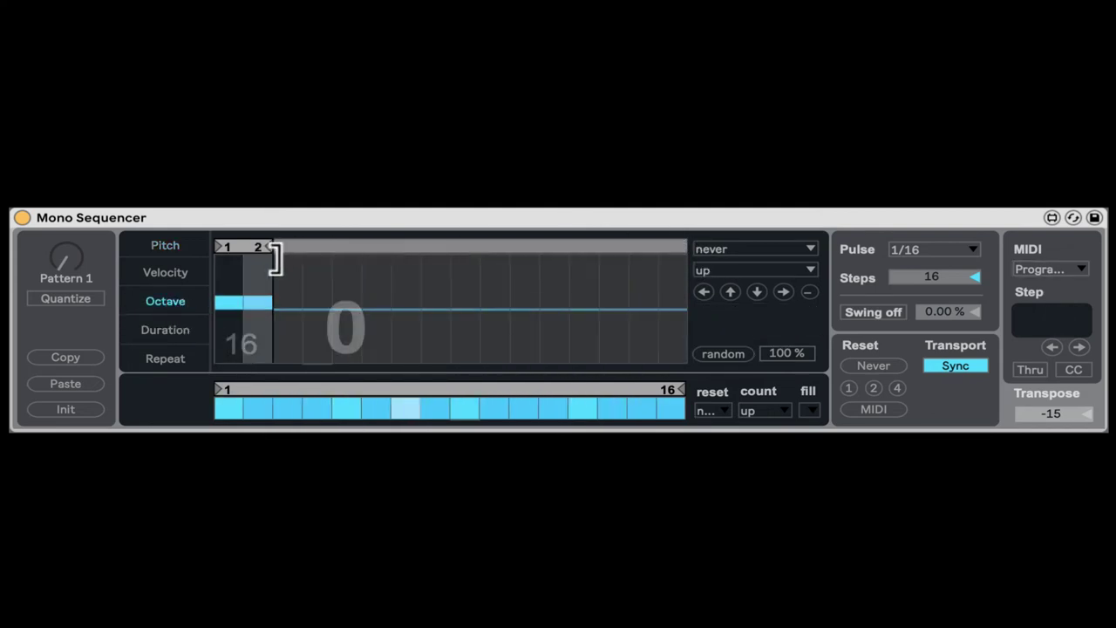
click(174, 245)
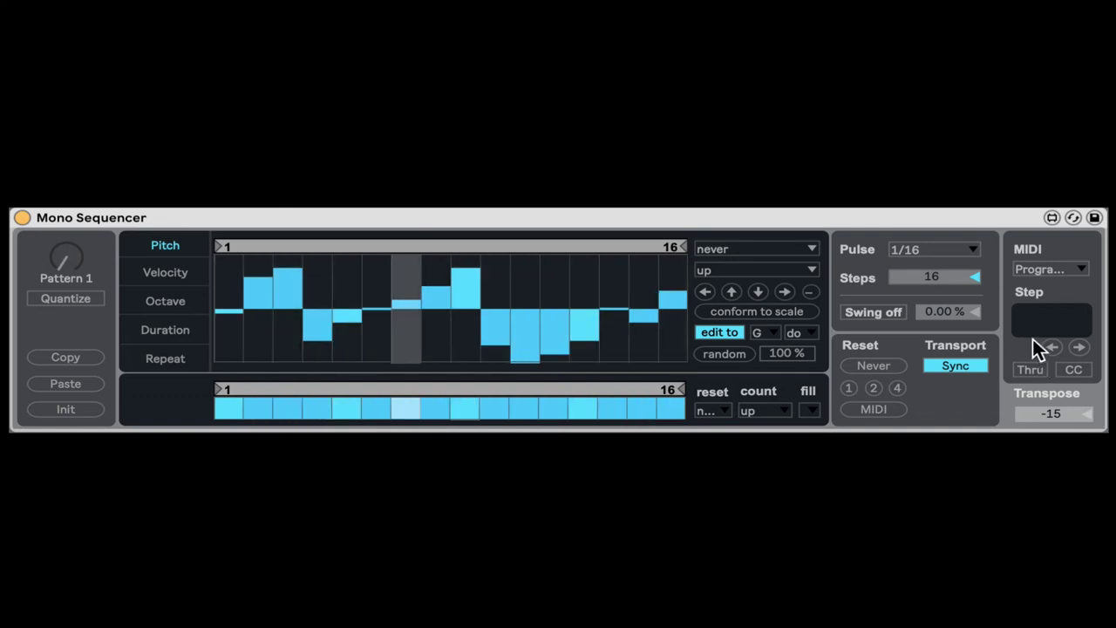
Switch the MIDI input mode to Program both so incoming notes set pitch and velocity
click(1042, 270)
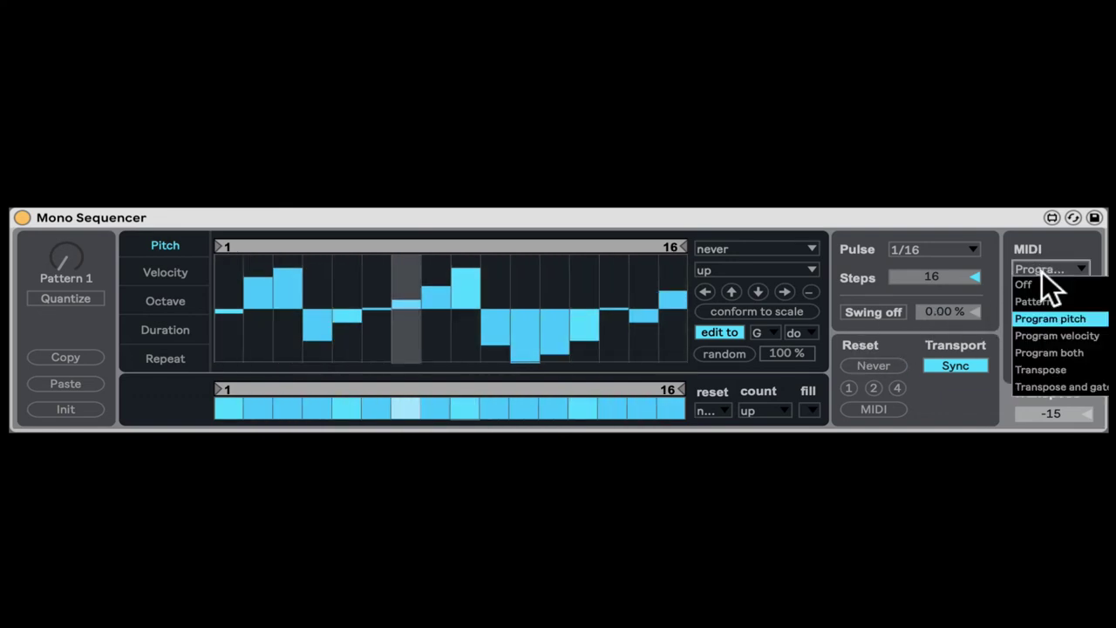
click(1056, 335)
click(153, 272)
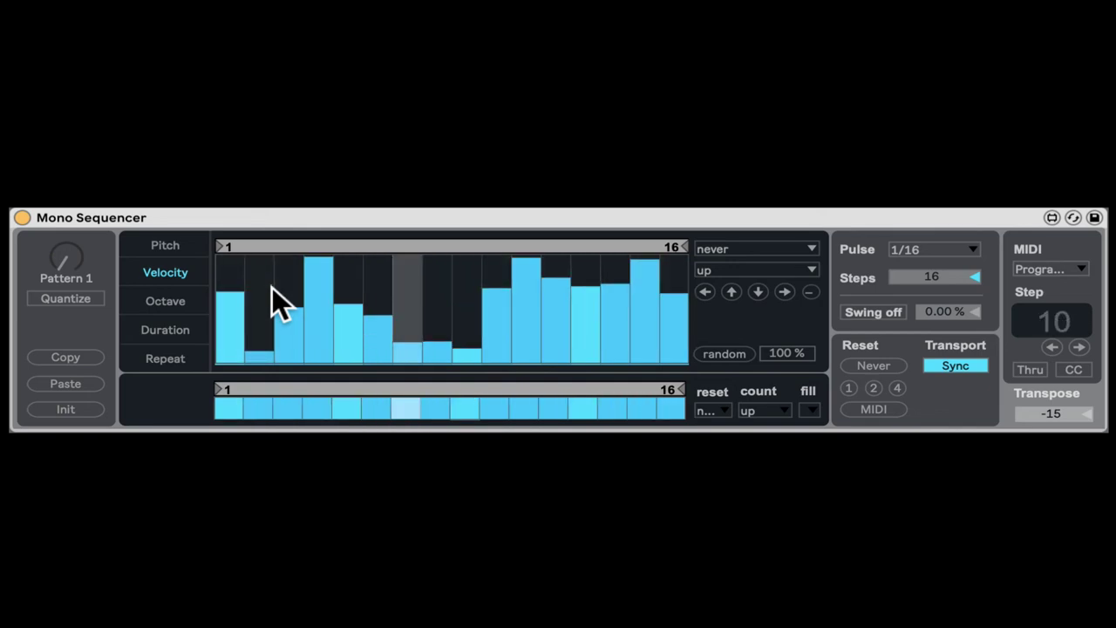
click(1051, 268)
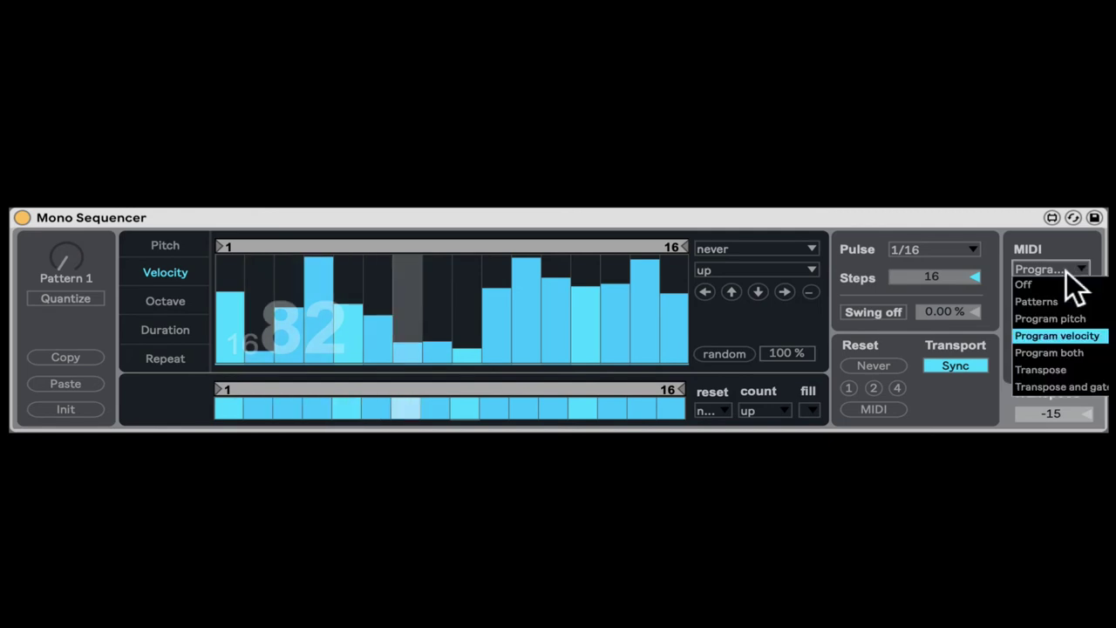
click(1023, 352)
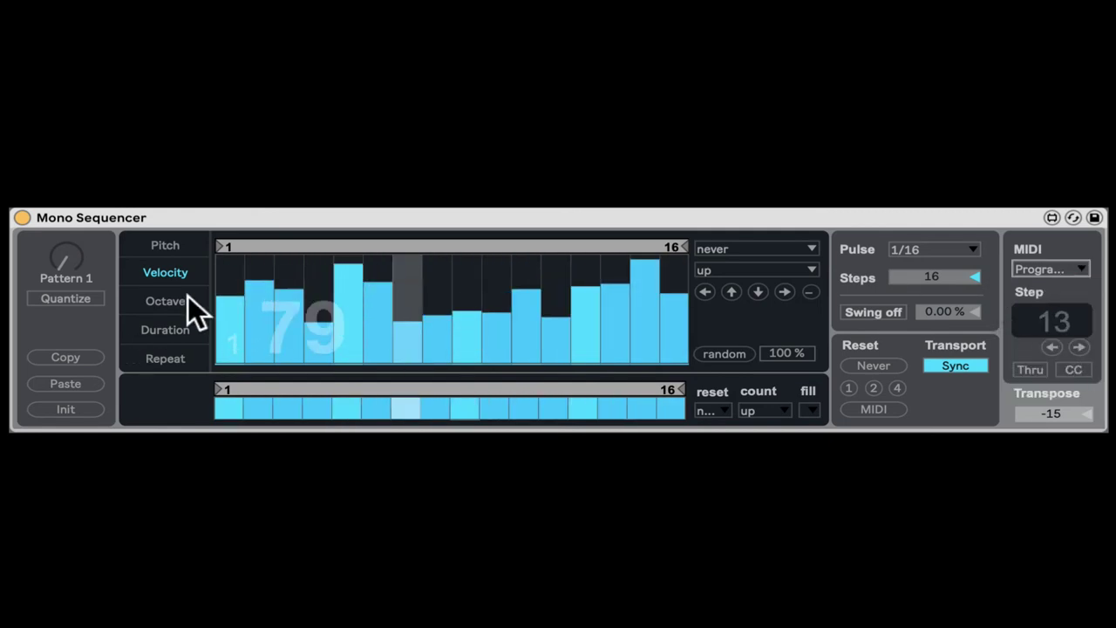
Randomize the pitch pattern across all 16 steps
click(173, 243)
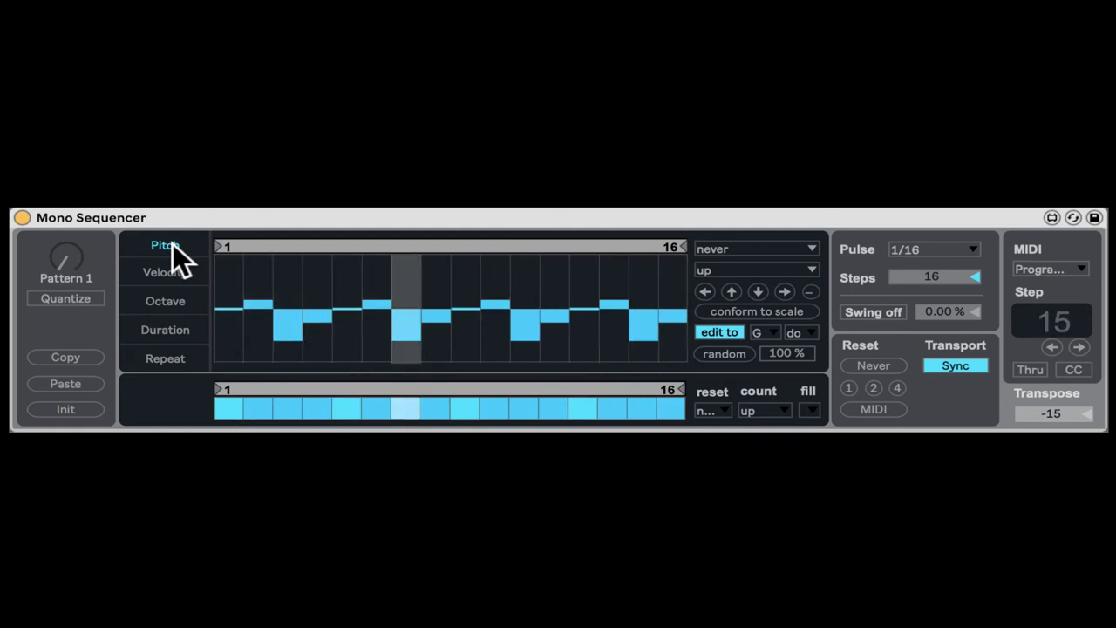
click(1036, 270)
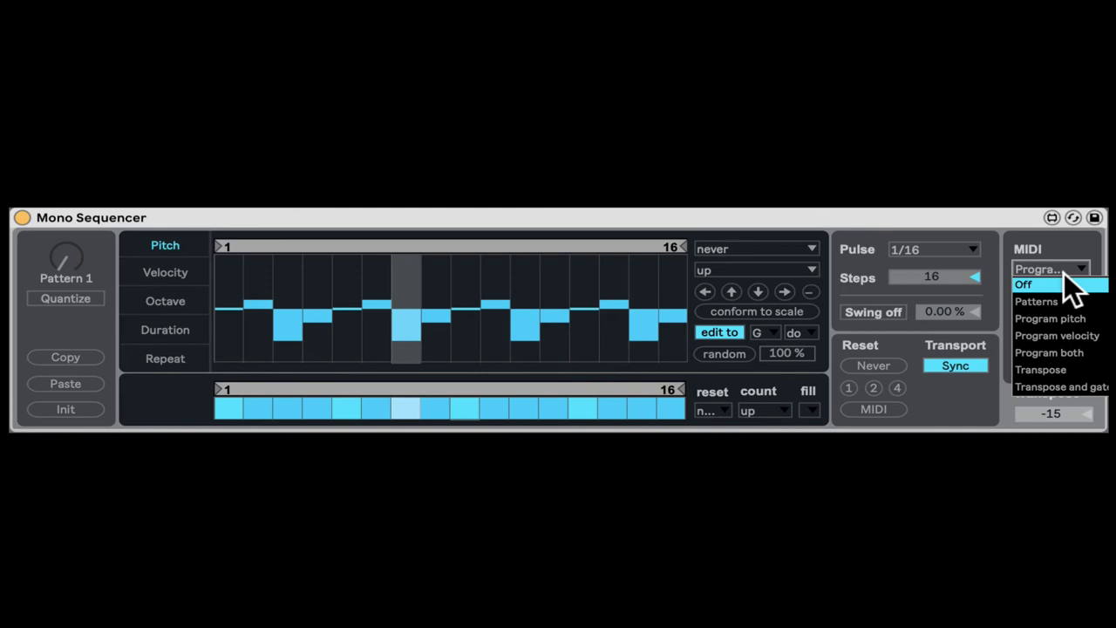
click(1048, 257)
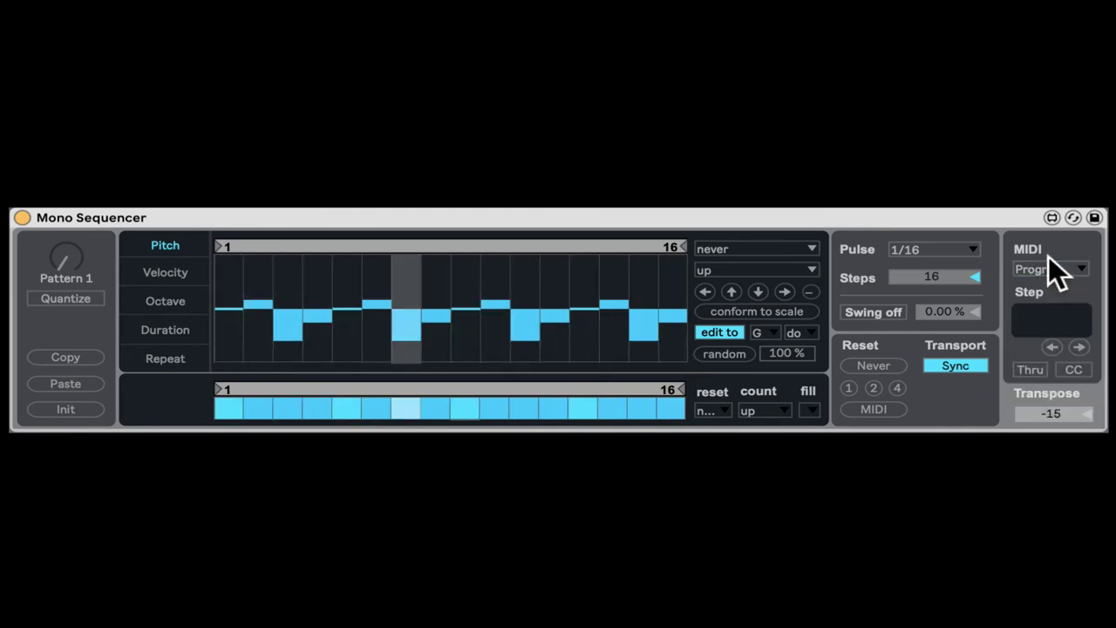
click(752, 353)
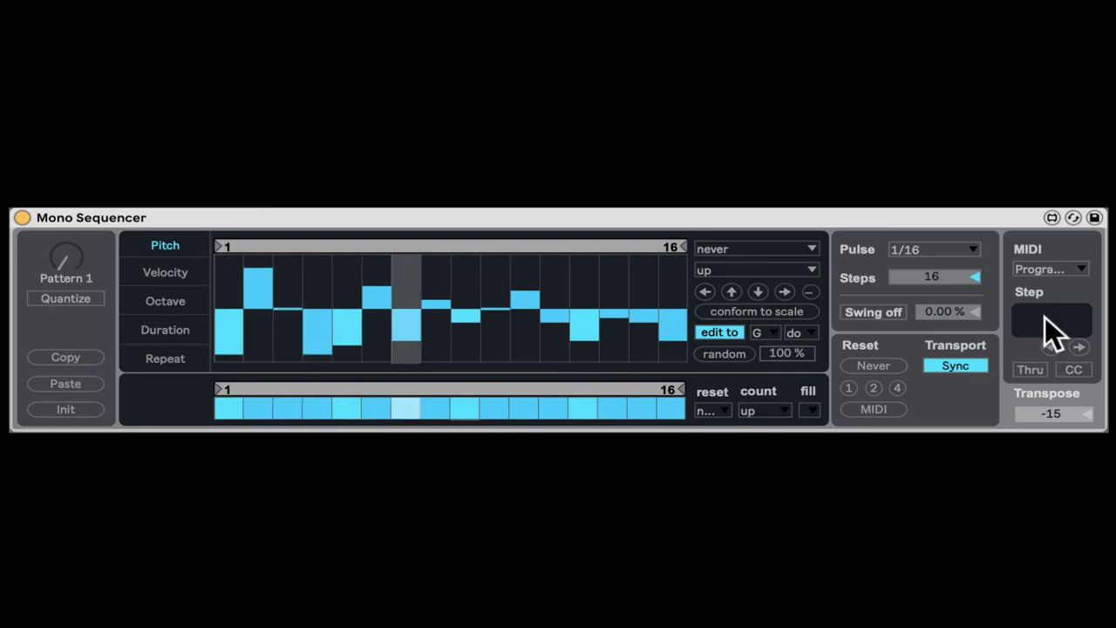
Cycle the programming step box back round to 16, then return it to step 1
click(1079, 346)
click(1079, 346)
click(1062, 346)
click(1063, 346)
click(1061, 346)
click(1061, 346)
click(1053, 348)
click(1054, 347)
click(1054, 347)
click(1053, 347)
click(1079, 348)
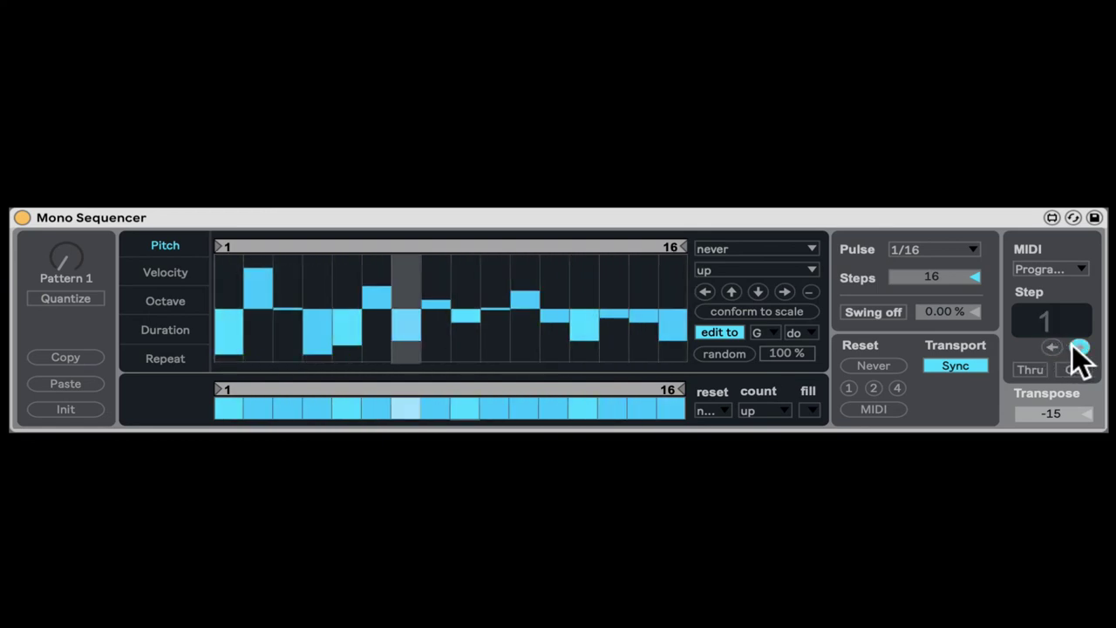
Turn Thru on and set the MIDI input mode to Off
click(1034, 366)
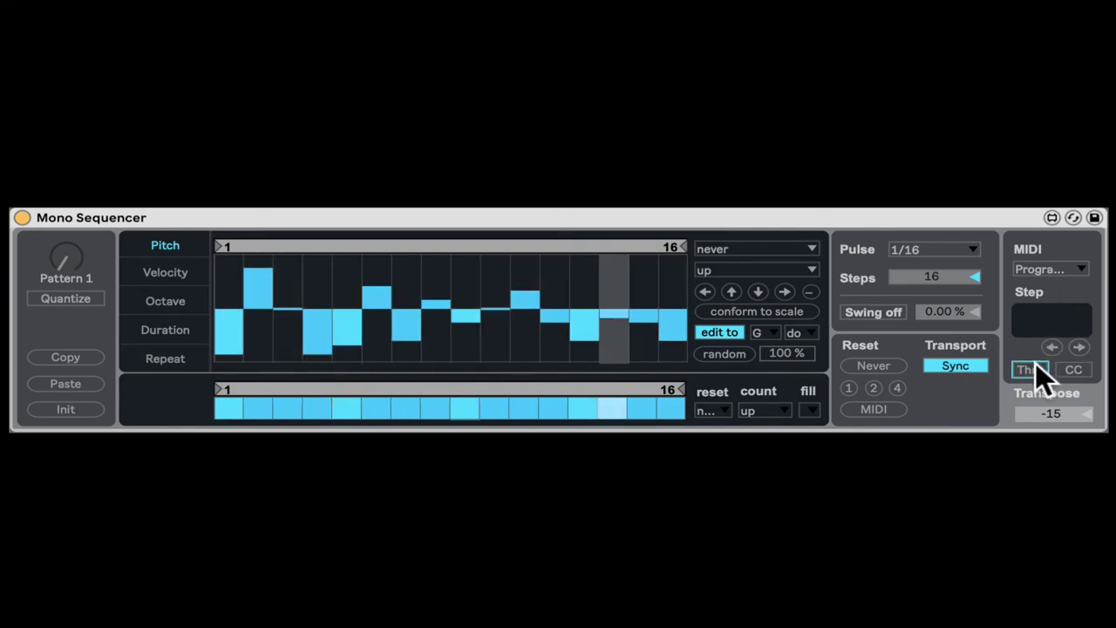
click(1054, 267)
click(1061, 321)
scroll(1060, 277, up, 1)
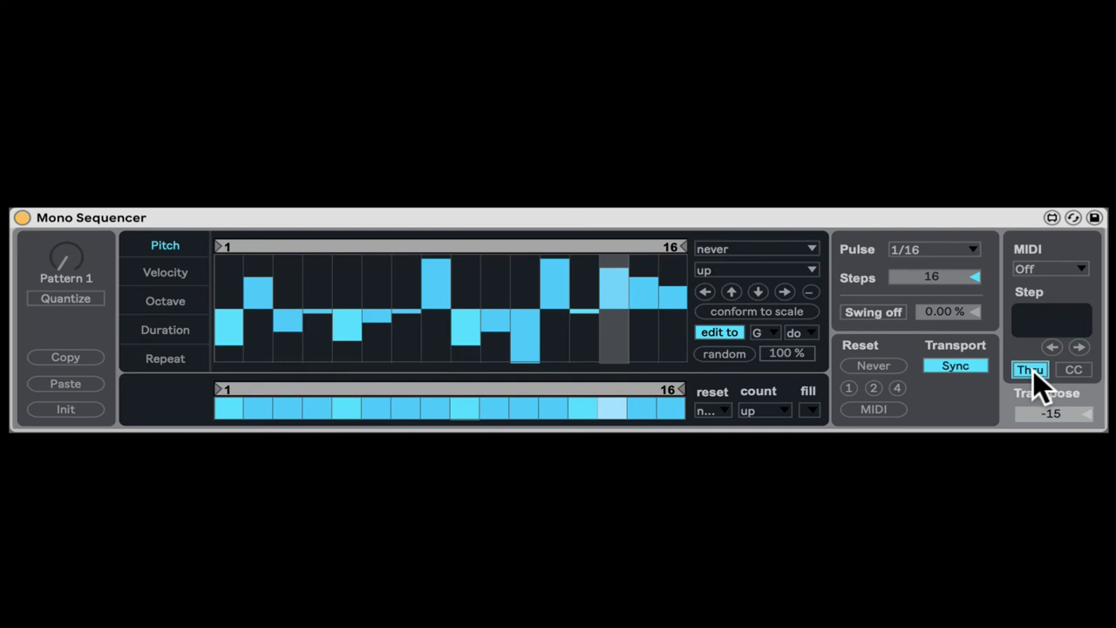
Toggle CC, set Transpose to -20 and loop the pitch lane over steps 1–4
click(1065, 370)
mouse_move(687, 253)
mouse_down()
mouse_move(591, 242)
mouse_move(636, 245)
mouse_move(385, 263)
mouse_up()
click(176, 275)
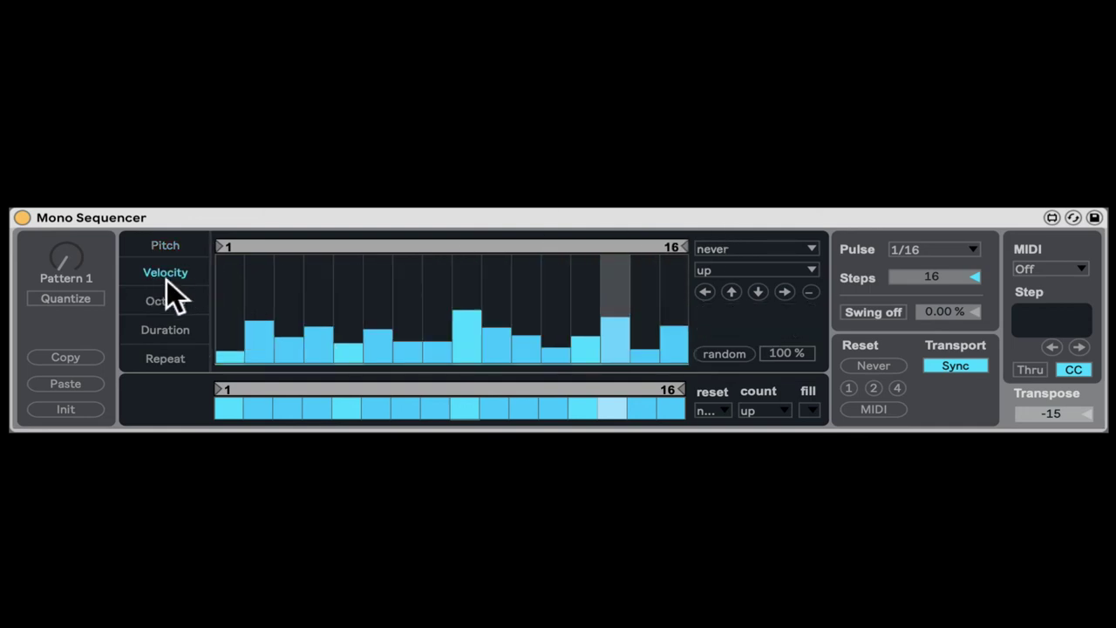
click(147, 251)
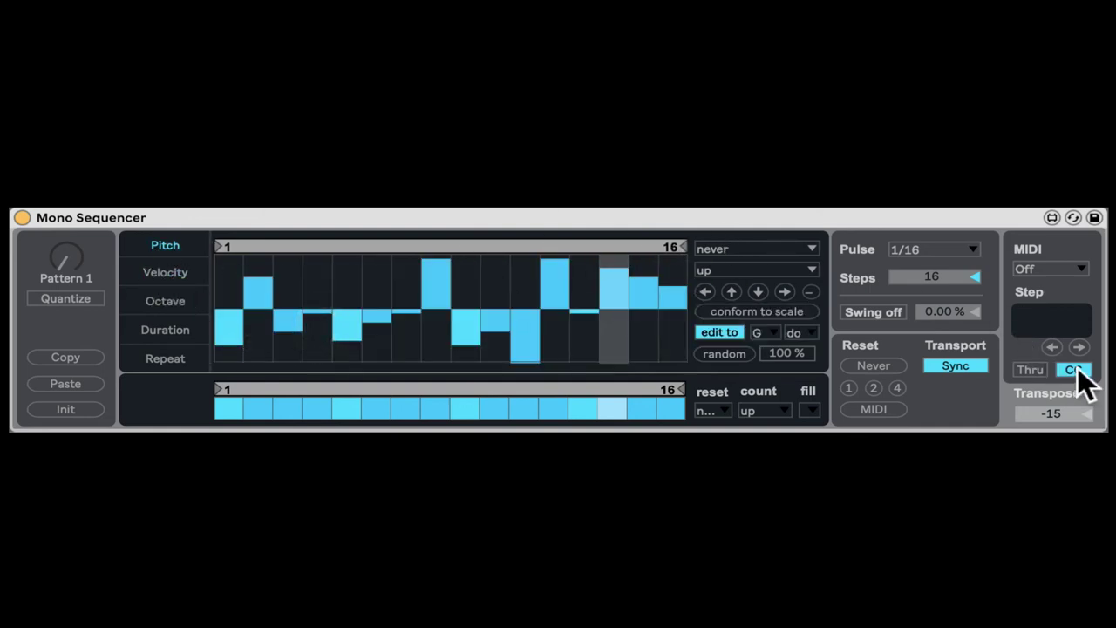
drag(1062, 409, 1061, 375)
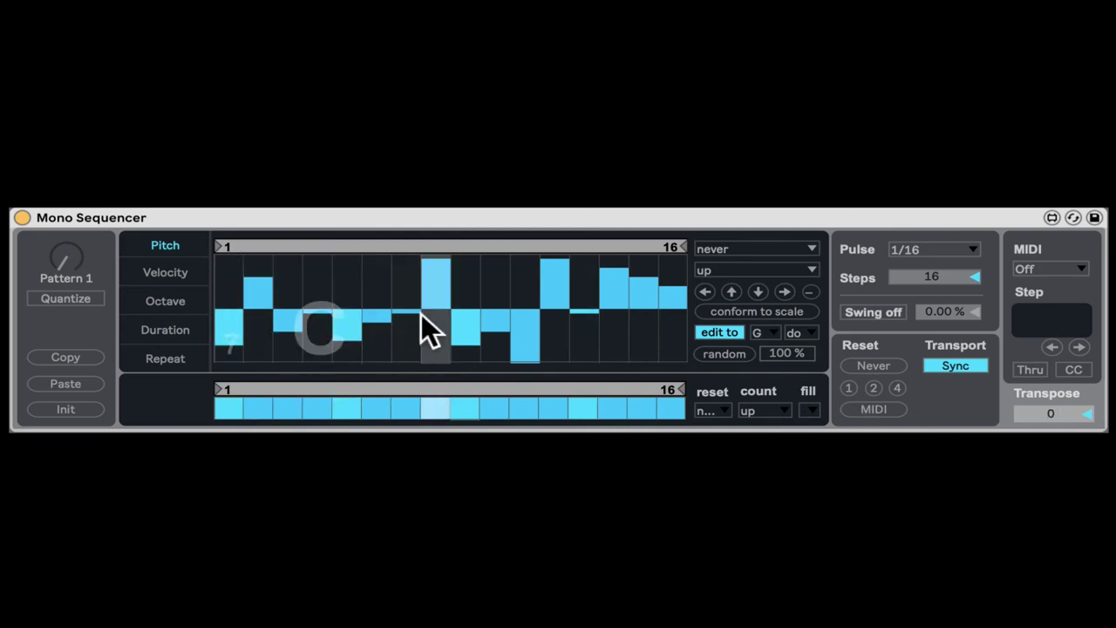
drag(1051, 412, 1015, 412)
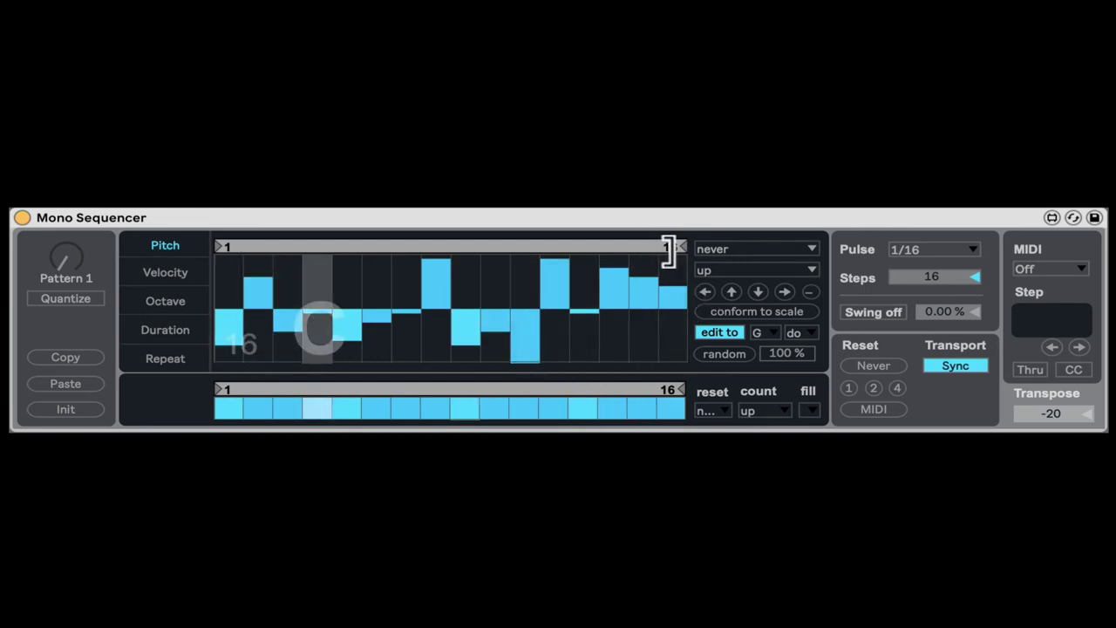
drag(673, 247, 330, 247)
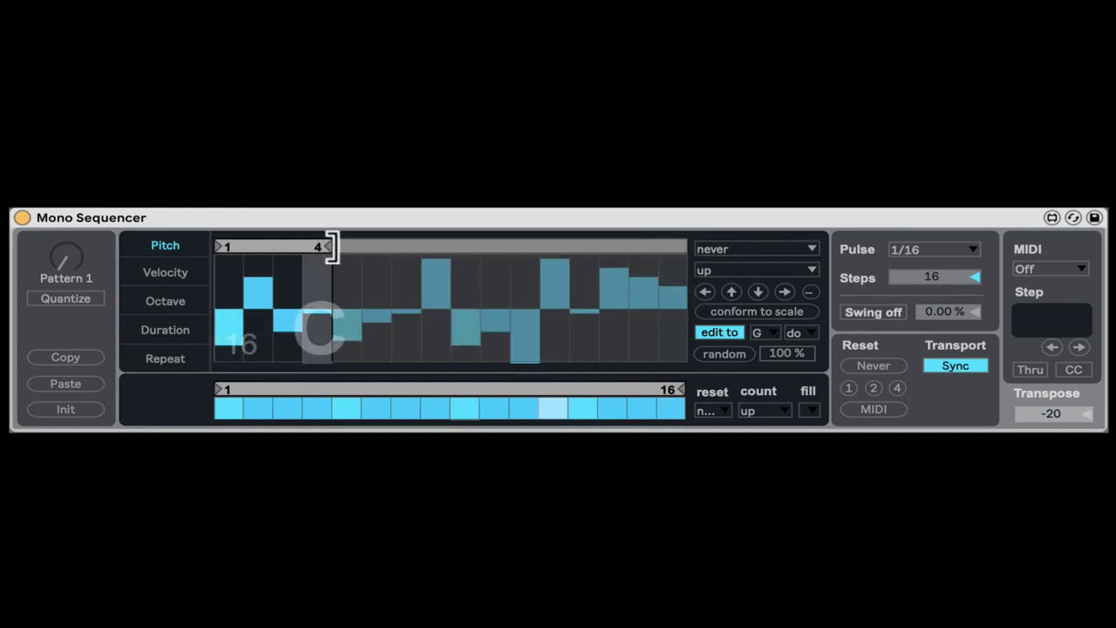
Fill the gate row with a random pattern
click(811, 409)
click(824, 391)
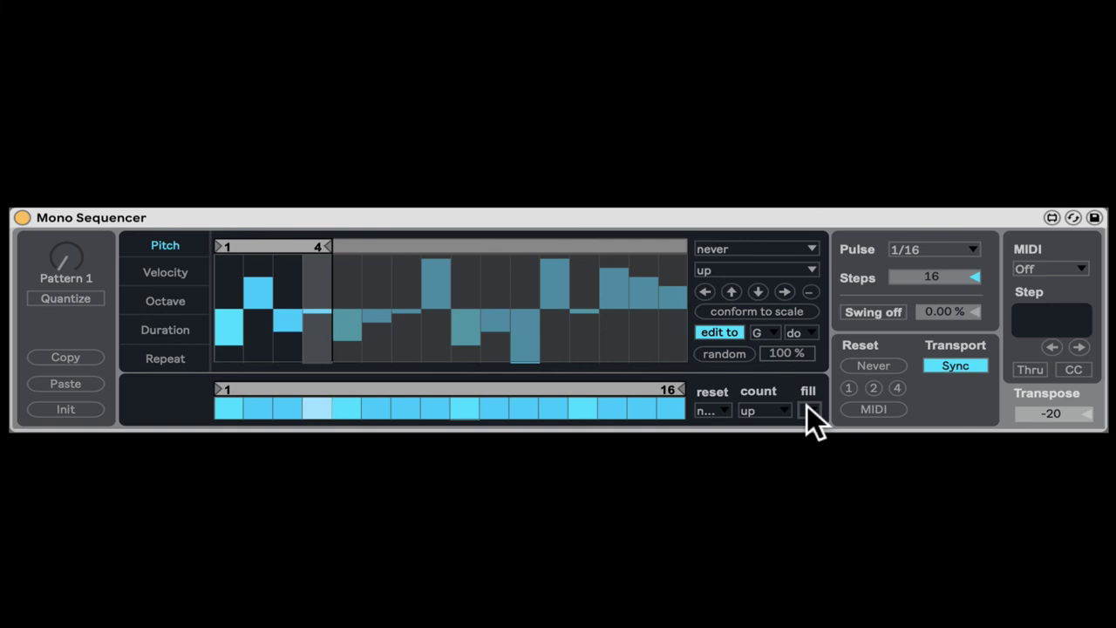
click(809, 409)
click(816, 353)
Re-randomize the gate fill until steps 4, 11 and 14 are off
click(809, 409)
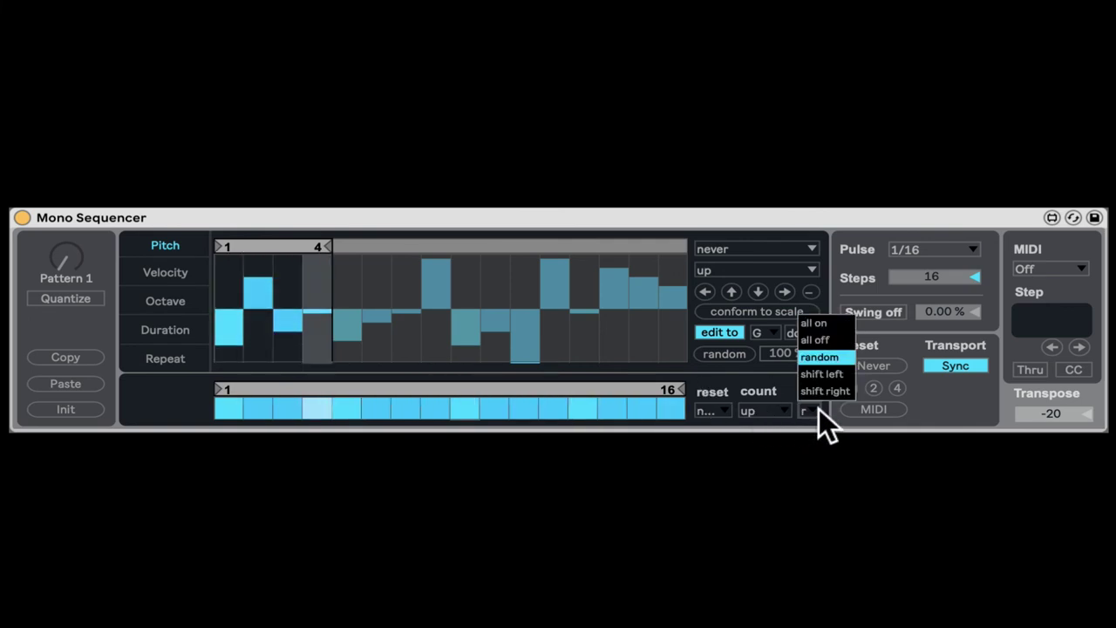
click(824, 357)
click(811, 407)
click(824, 356)
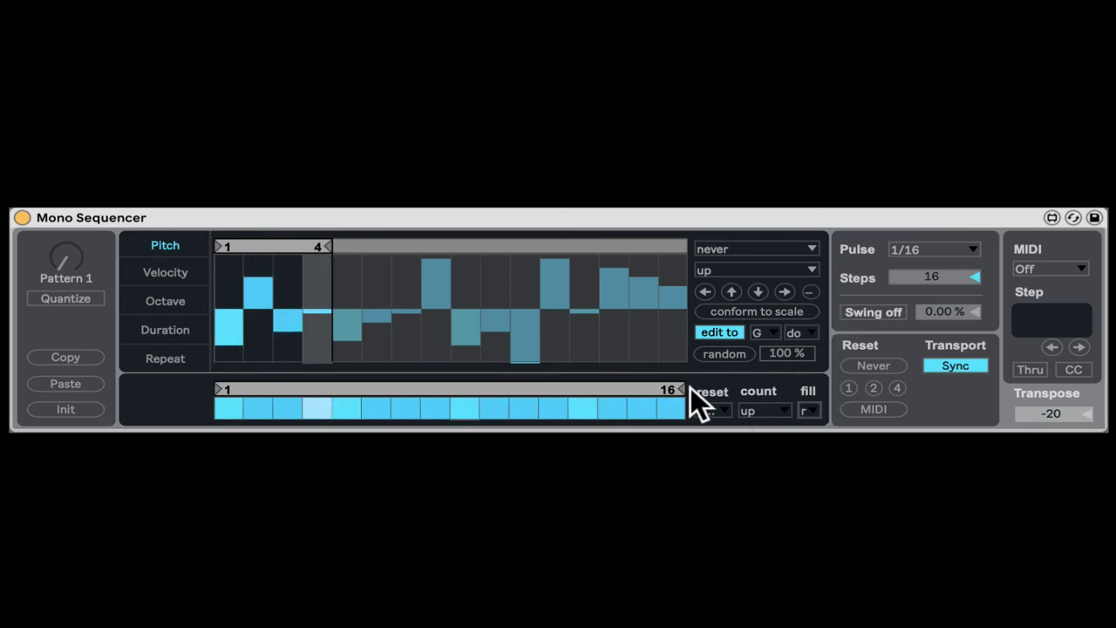
click(769, 408)
click(809, 410)
click(820, 372)
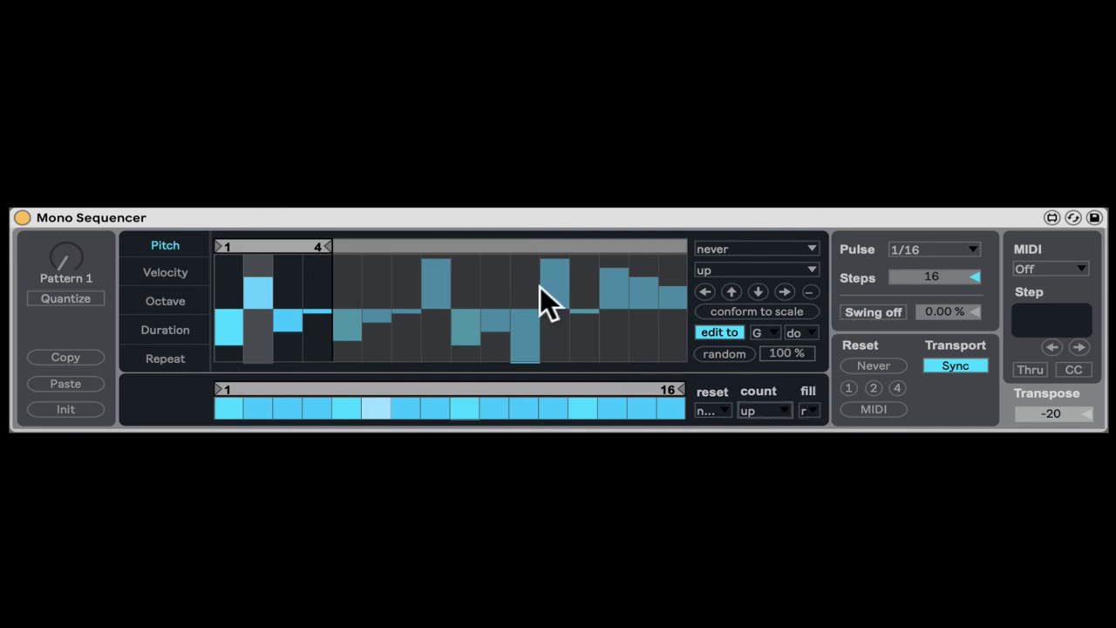
Extend the pitch loop back to 16 steps, silence gate 14 and redraw pitches 14–16
drag(327, 248, 840, 249)
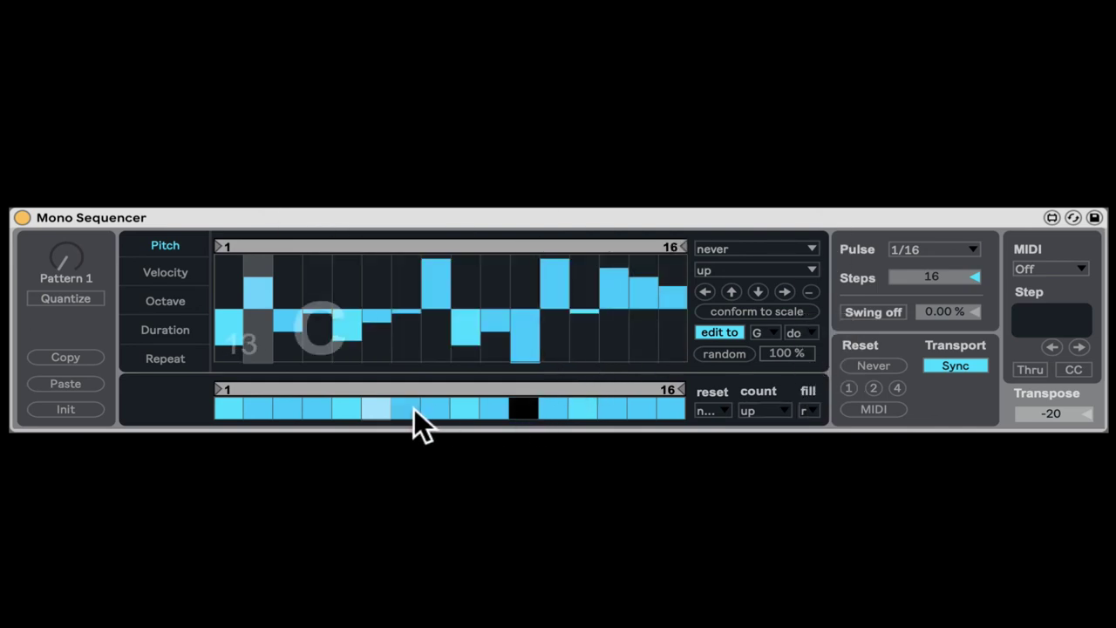
click(617, 416)
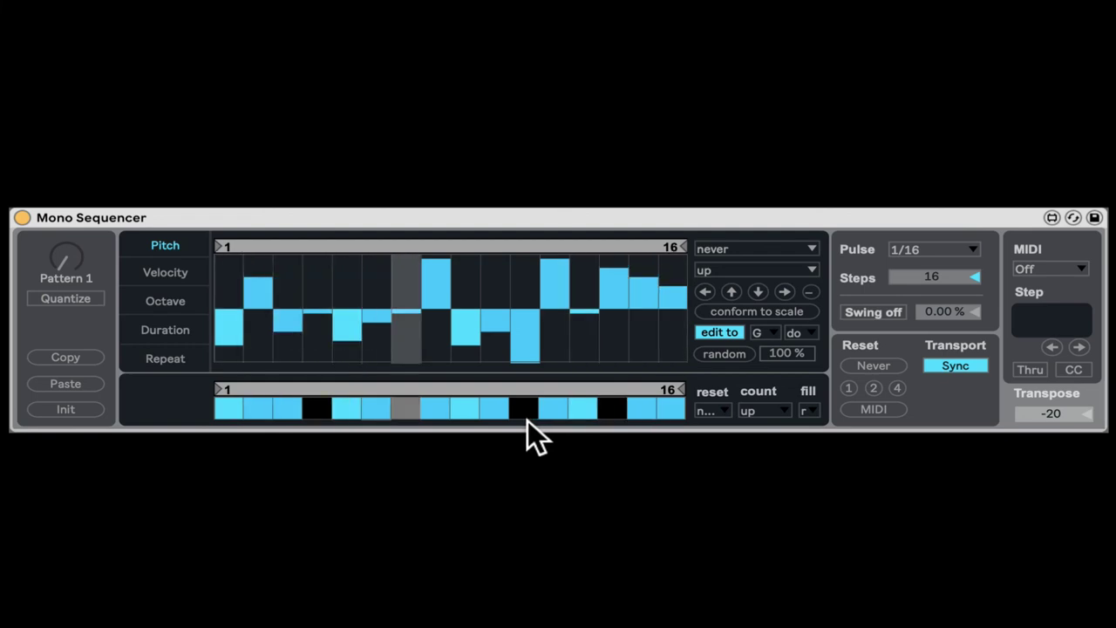
click(664, 310)
mouse_move(665, 309)
mouse_down()
mouse_move(632, 310)
mouse_move(645, 326)
mouse_move(673, 291)
mouse_move(628, 297)
mouse_move(655, 318)
mouse_up()
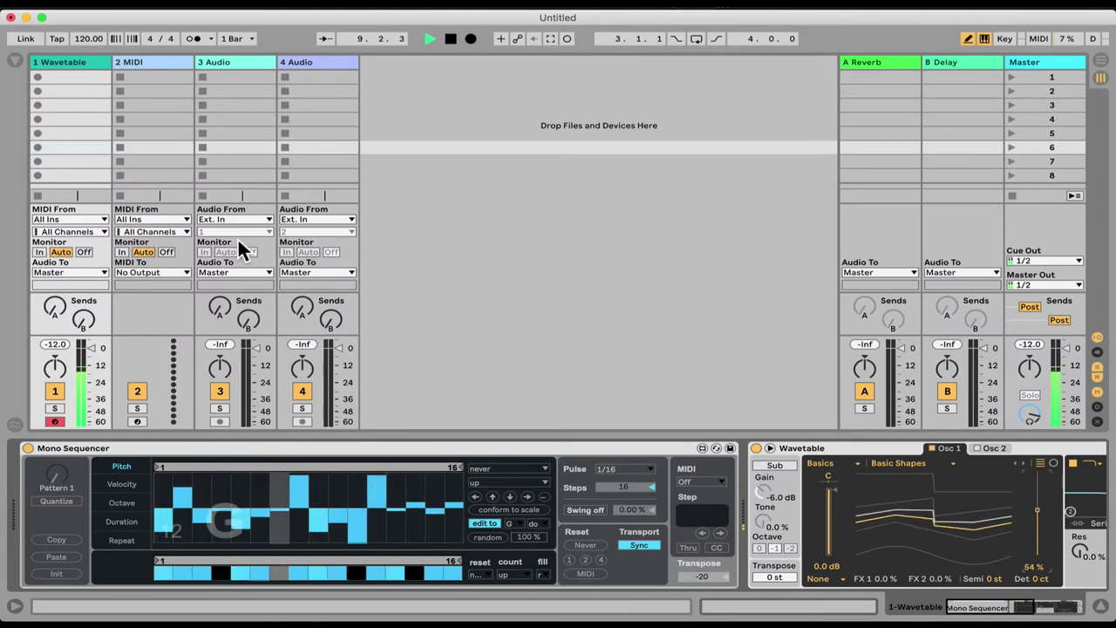
Feed the 2 MIDI track from 1-Wavetable, arm it, and record a new clip in slot 2
click(139, 70)
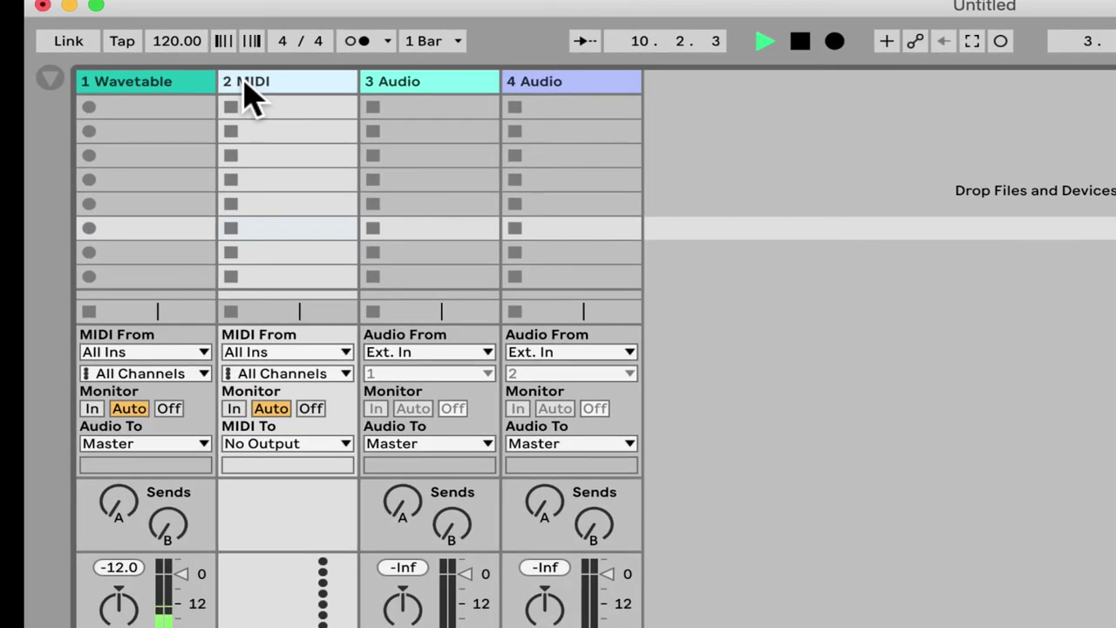
click(288, 352)
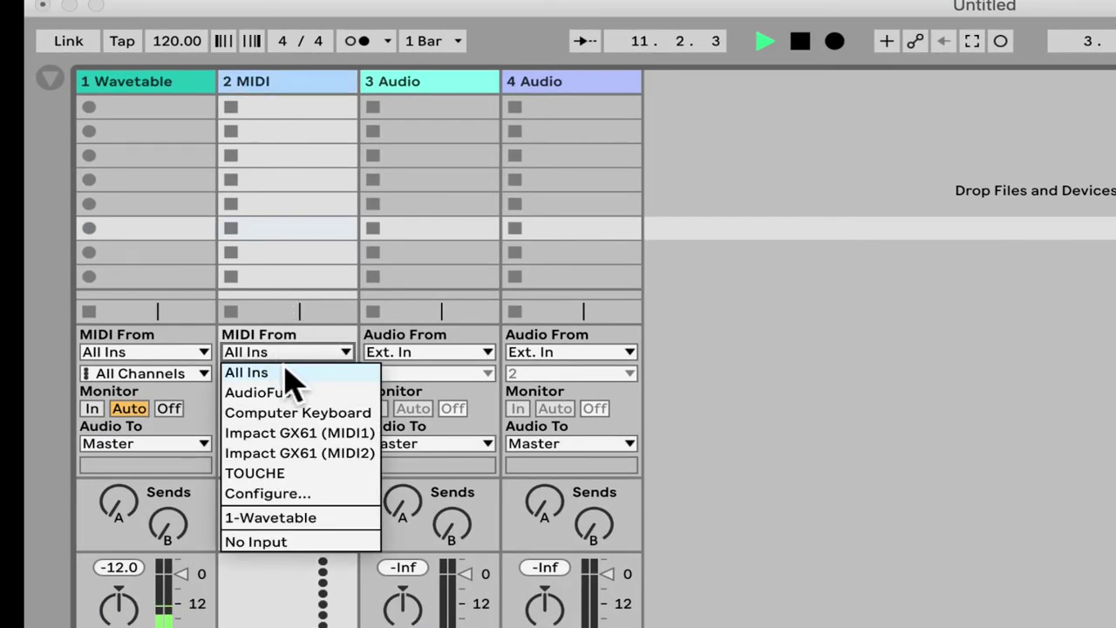
click(266, 517)
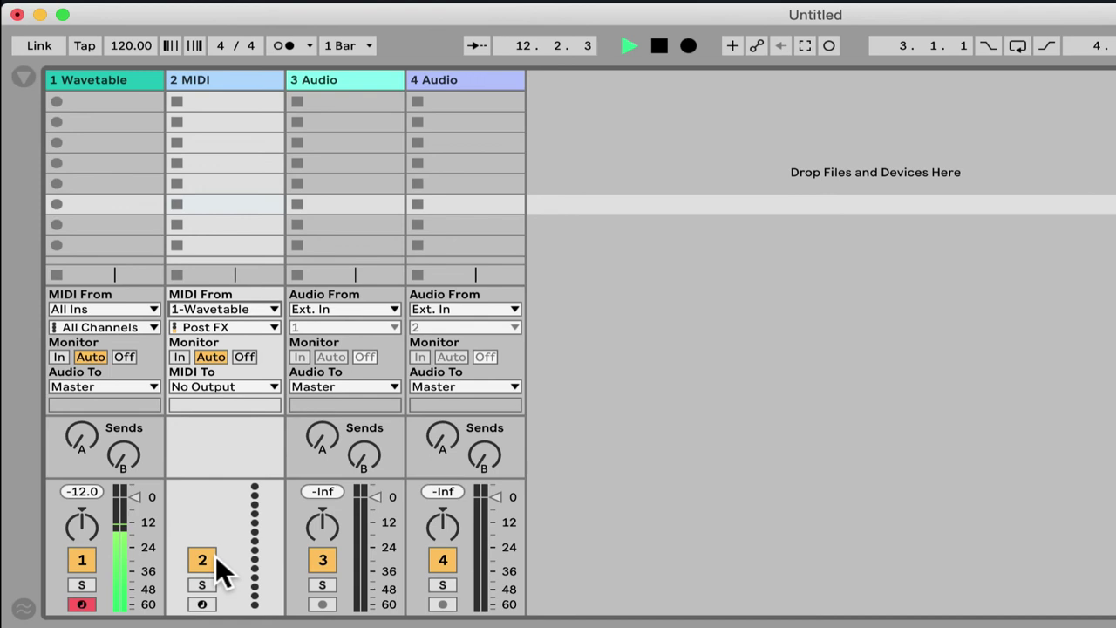
click(208, 306)
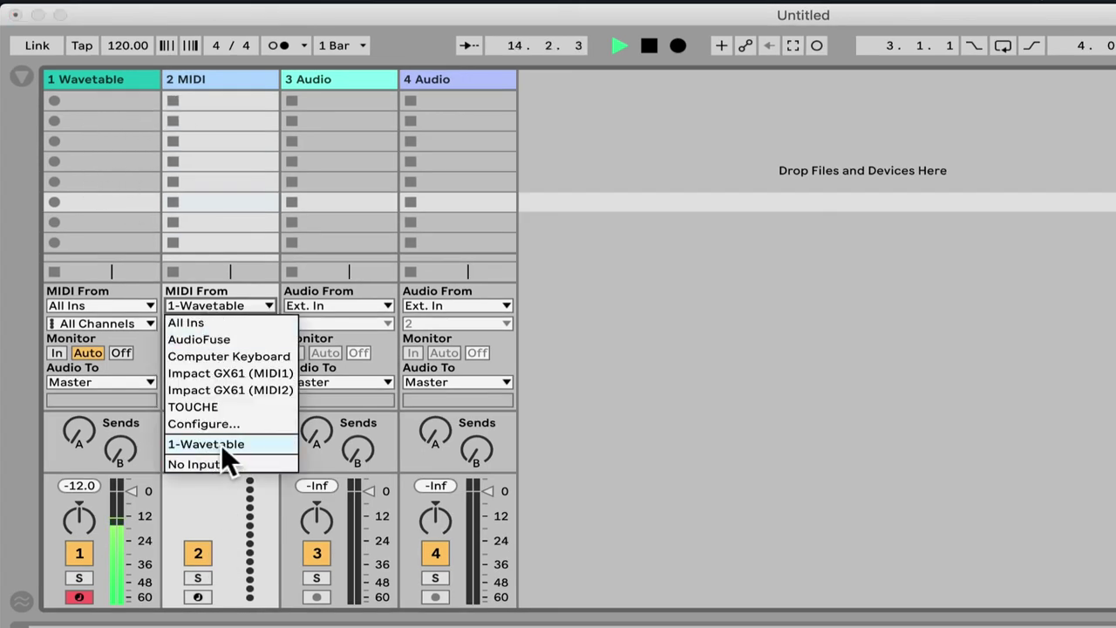
click(219, 446)
click(199, 597)
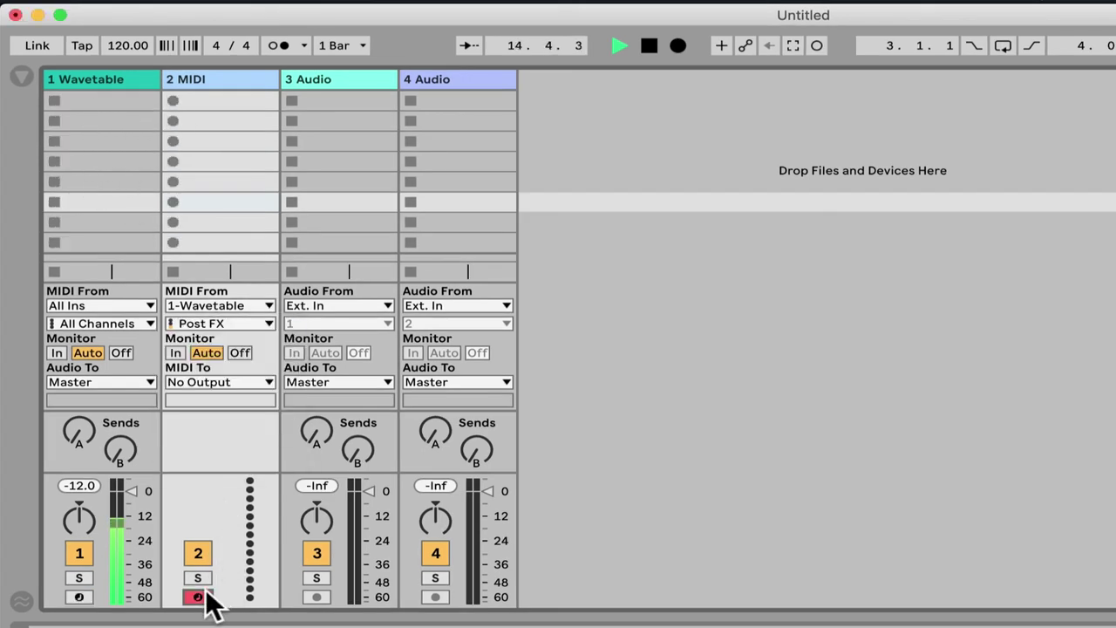
click(172, 122)
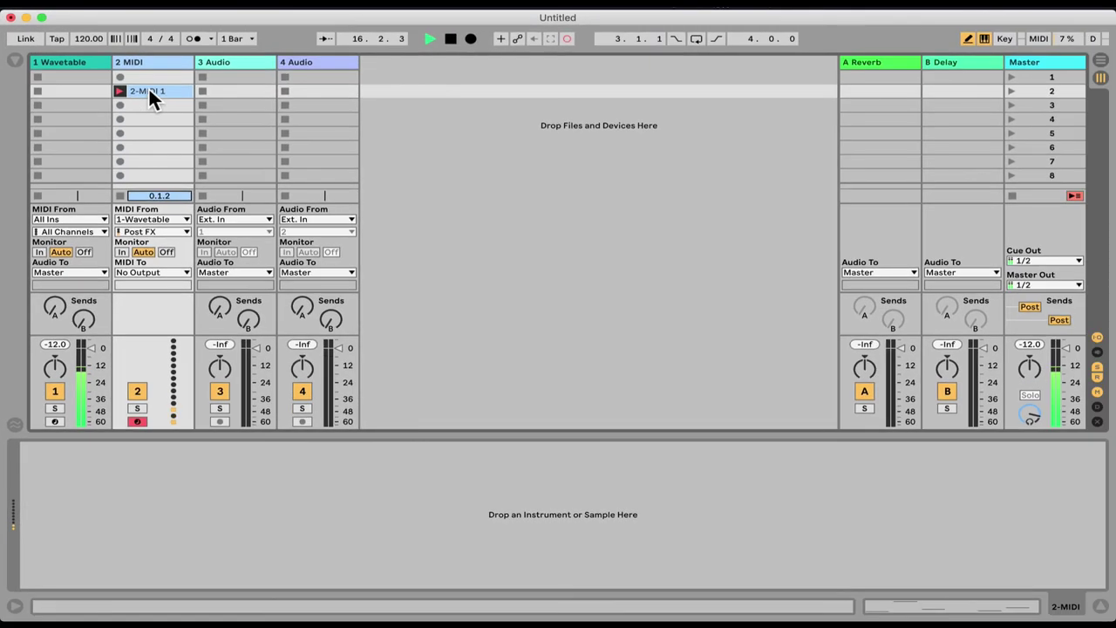
While recording, re-randomize the sequencer pitches and narrow its loop to steps 6–9
click(149, 90)
click(81, 61)
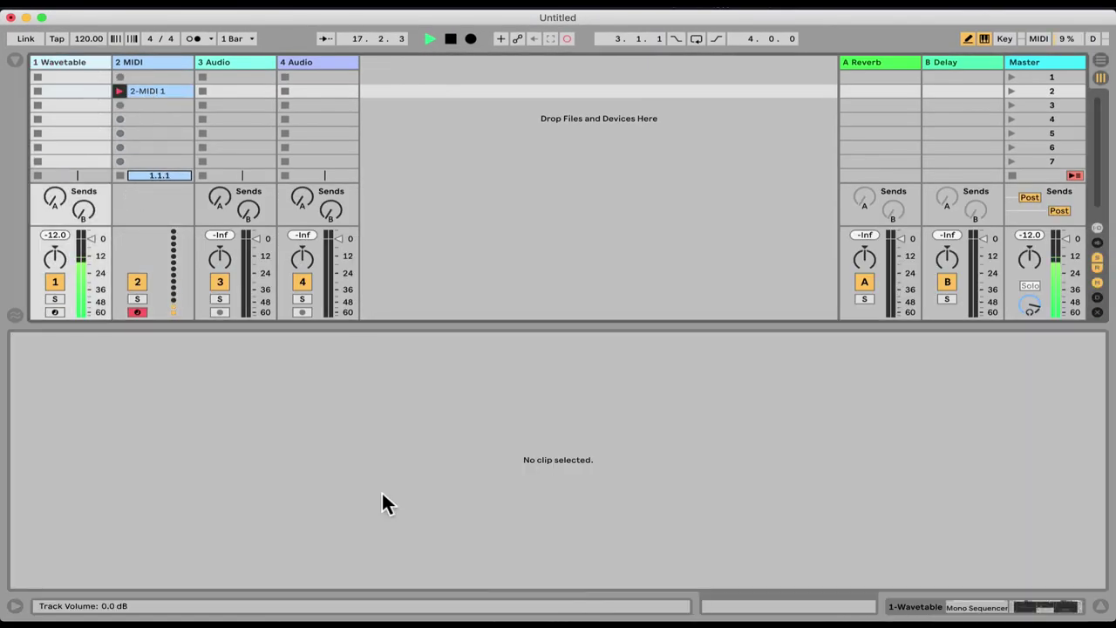
key(super+alt+i)
key(shift+Tab)
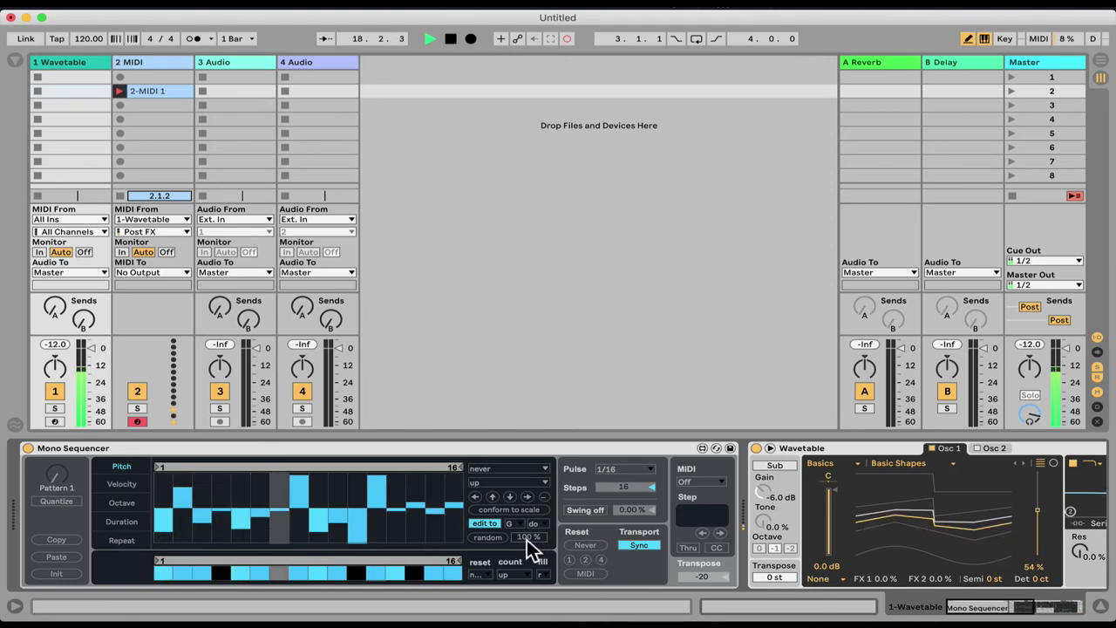
click(491, 534)
mouse_move(457, 463)
mouse_down()
mouse_move(235, 469)
mouse_move(297, 466)
mouse_up()
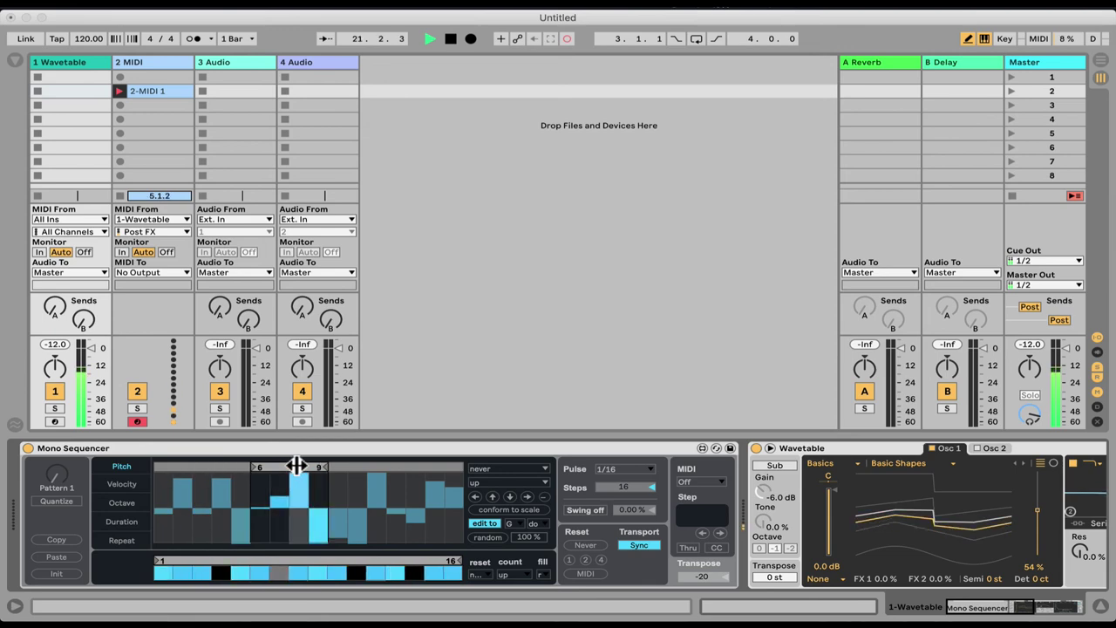
key(shift+Tab)
key(shift+Tab)
double_click(148, 91)
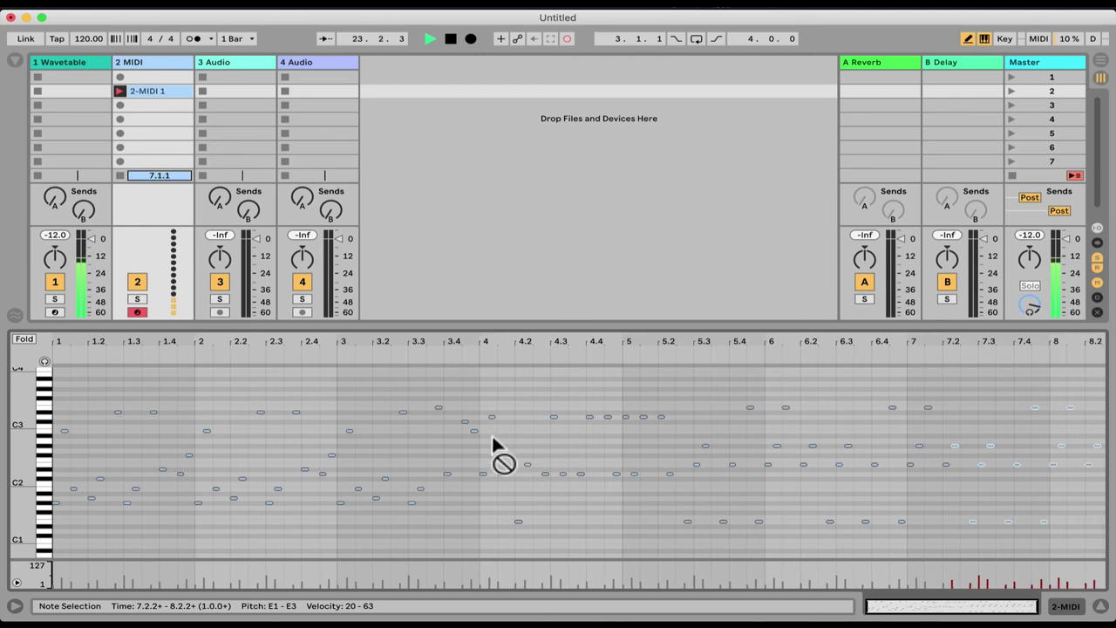
key(shift+Tab)
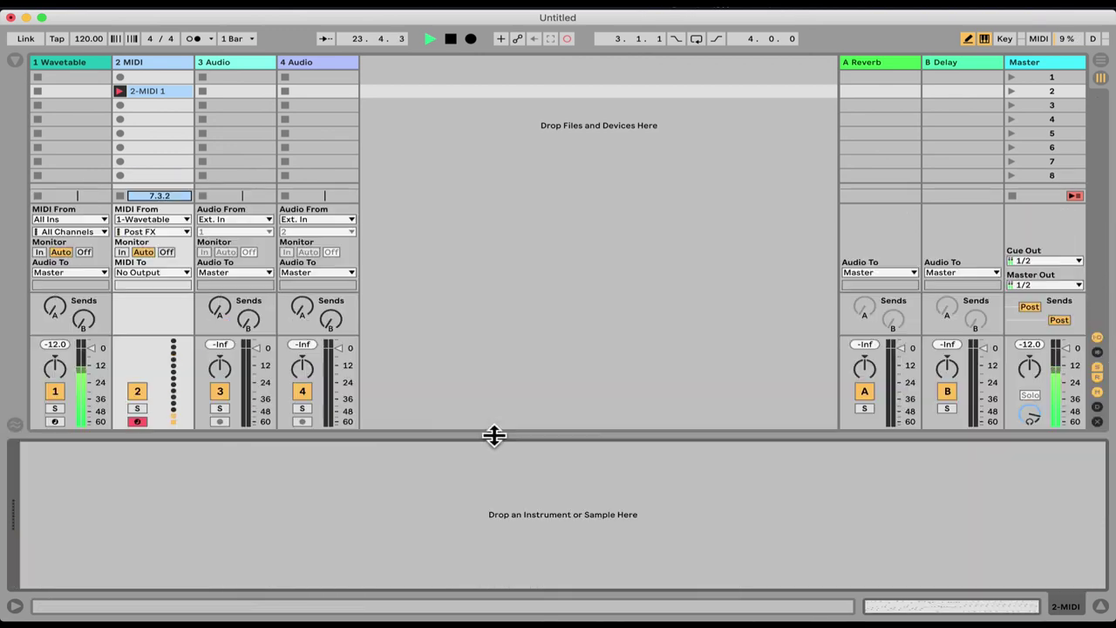
Restore the sequencer loop to steps 1–16 and randomize the step velocities
click(77, 61)
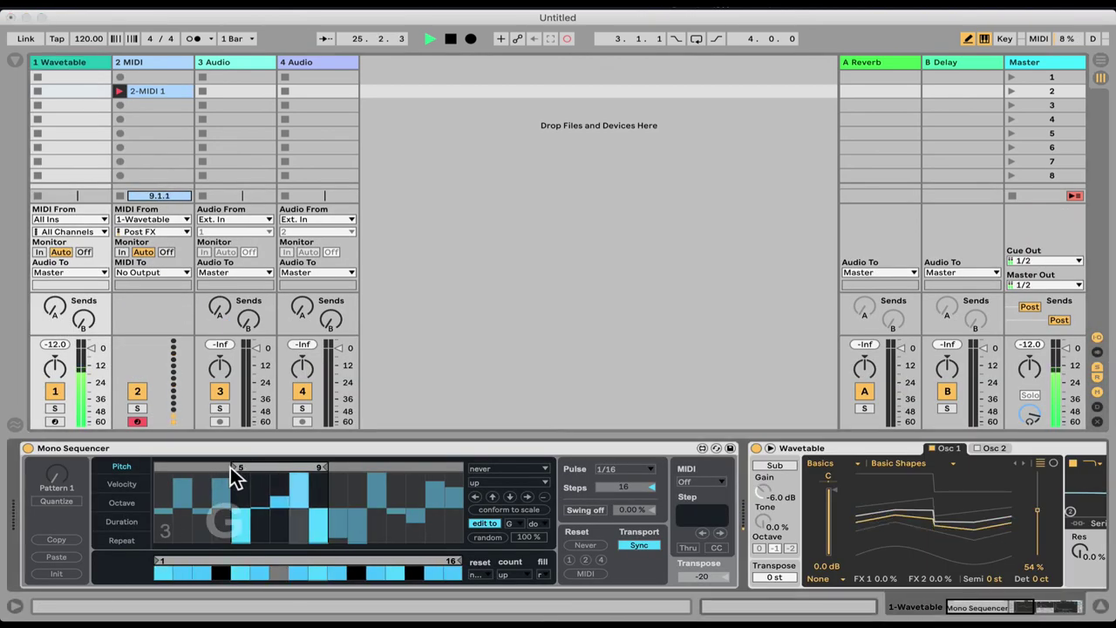
drag(159, 468, 462, 467)
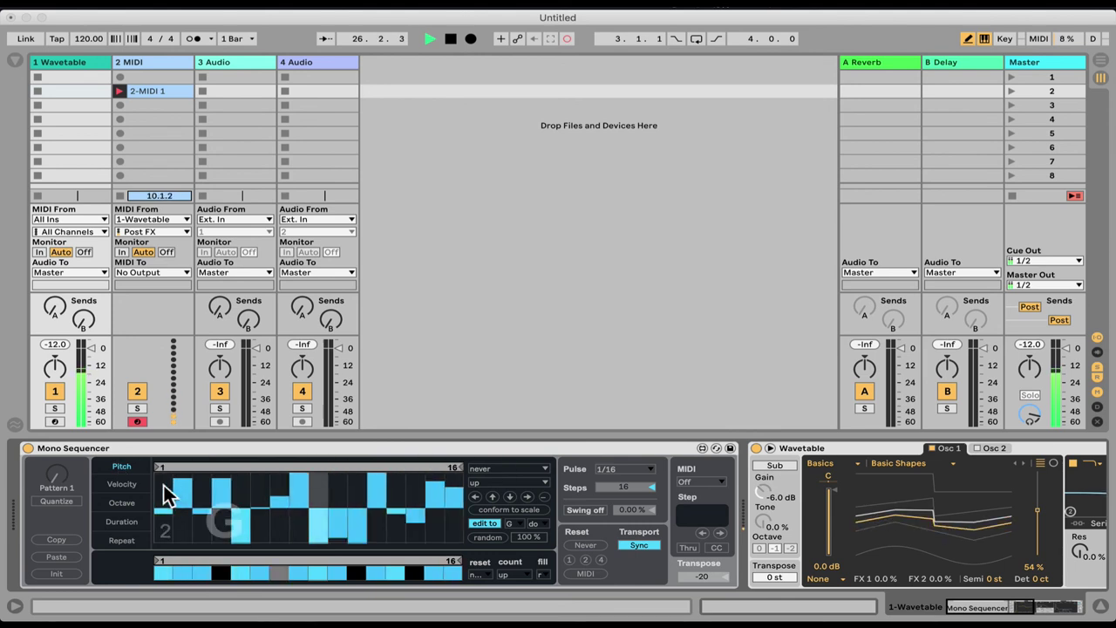
click(121, 484)
click(485, 536)
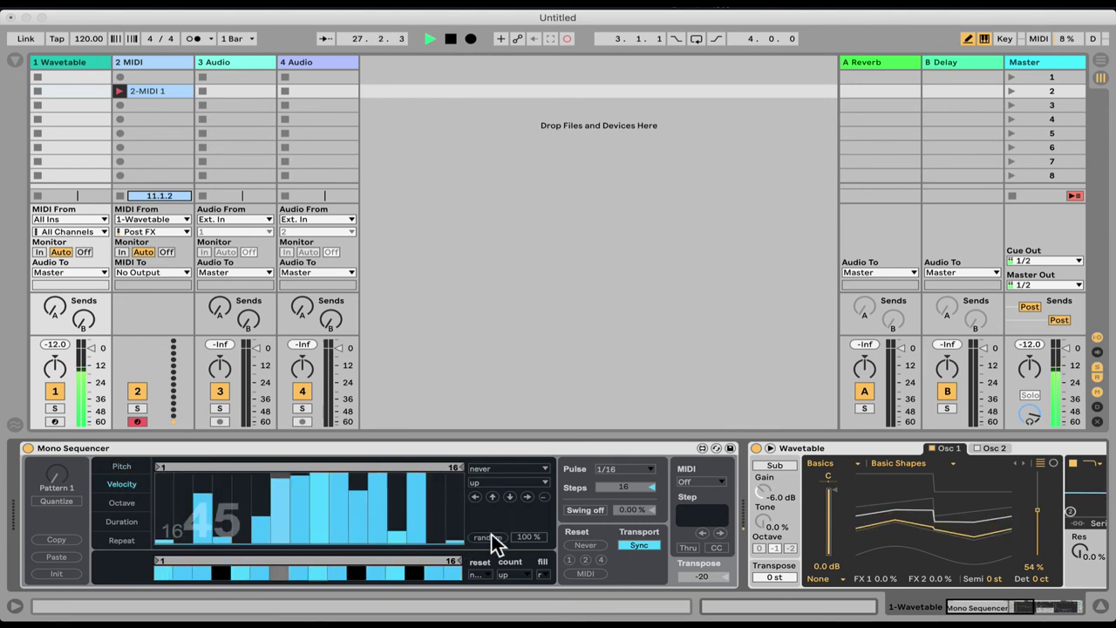
Add a repeat of 2 on step 6 and view the recorded clip's notes
click(117, 504)
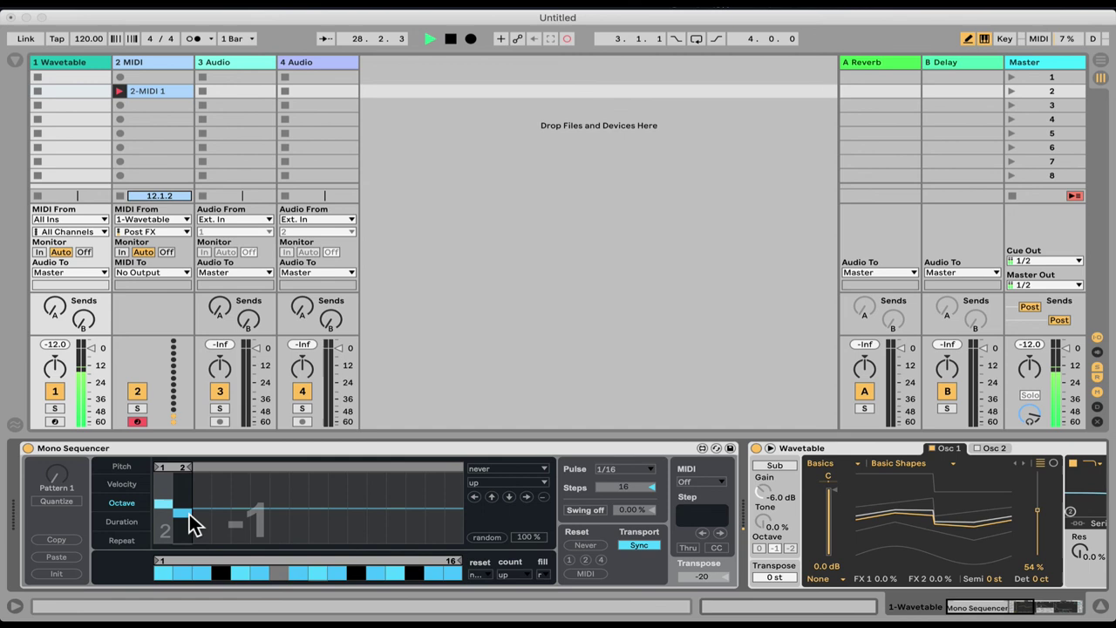
click(126, 520)
click(122, 539)
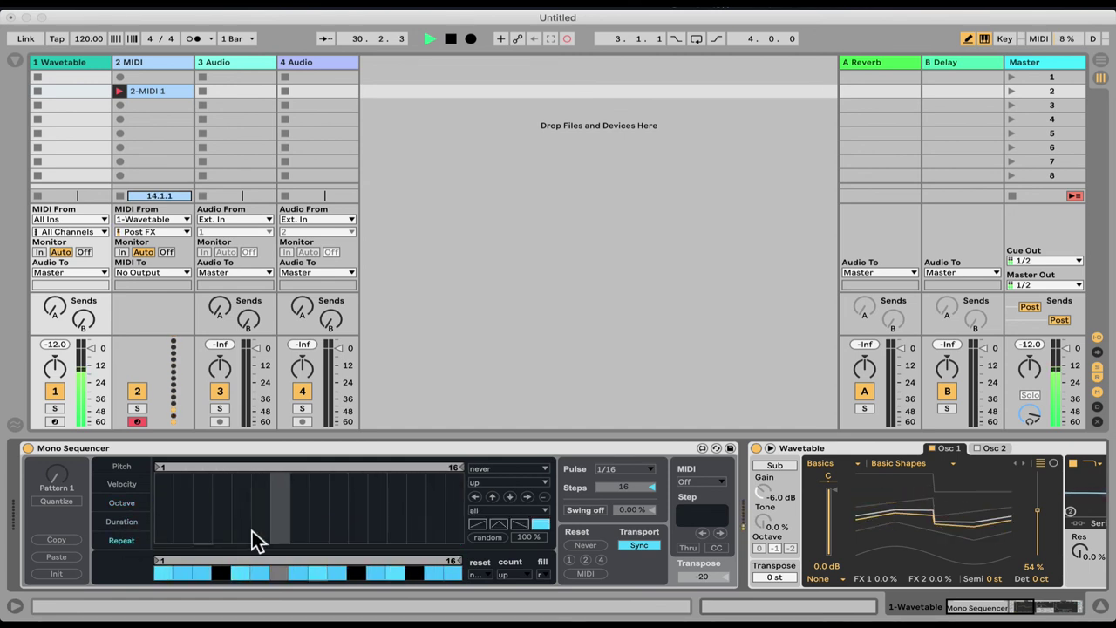
click(261, 533)
click(376, 534)
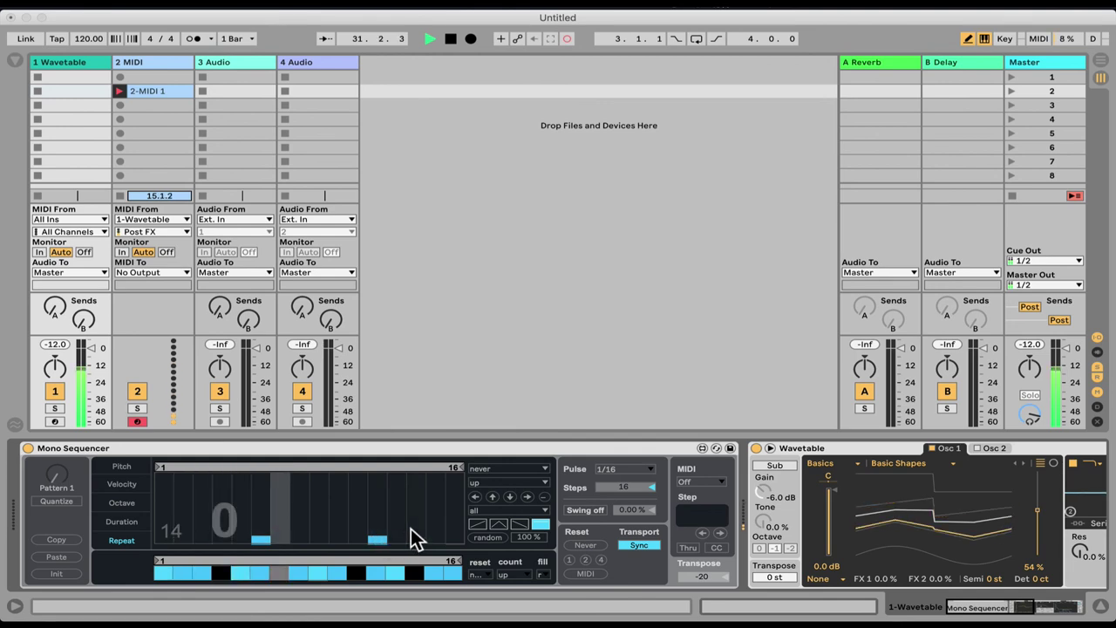
drag(382, 537, 346, 558)
double_click(167, 90)
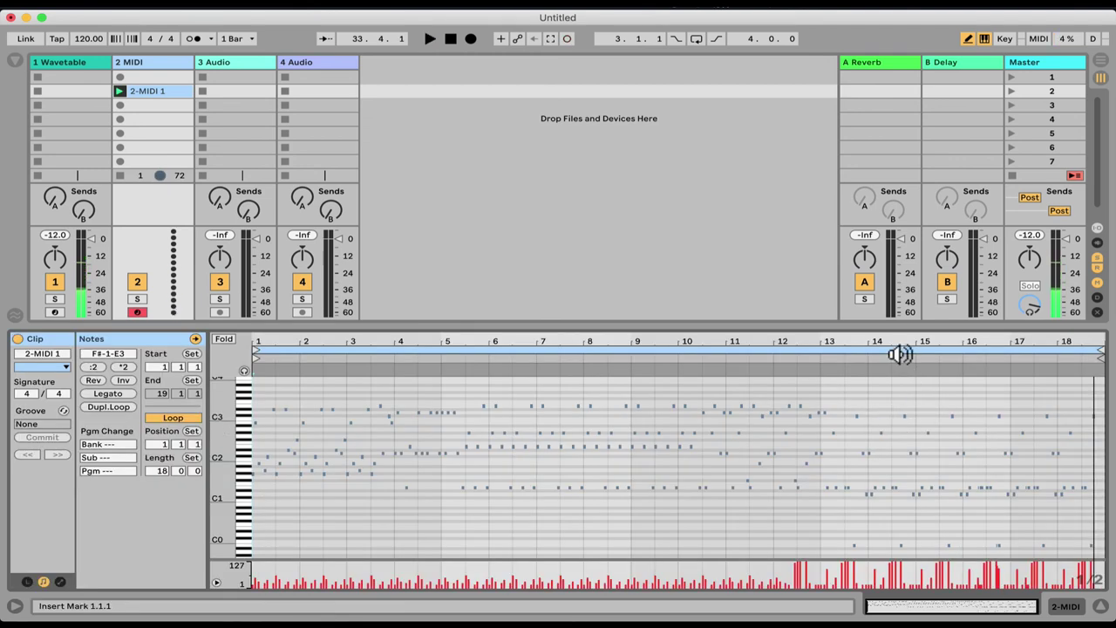
Inspect the 18-bar clip, exit Draw Mode and drag it onto the 1 Wavetable track
mouse_move(901, 354)
mouse_down()
mouse_move(901, 419)
mouse_move(901, 392)
mouse_up()
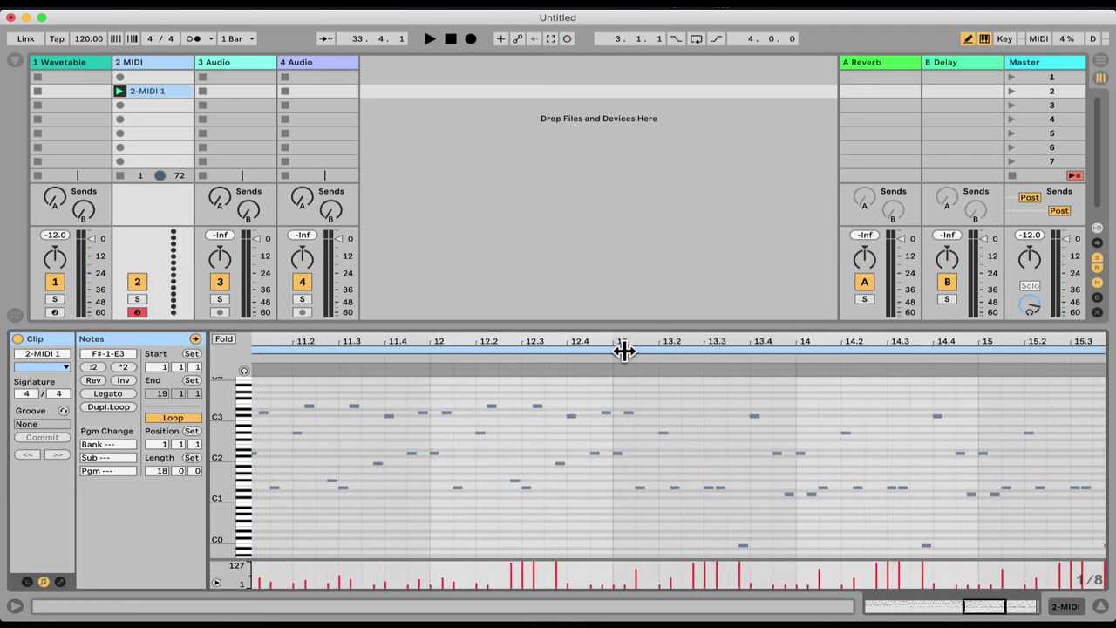
mouse_move(576, 342)
mouse_down()
mouse_move(577, 384)
mouse_move(559, 384)
mouse_move(559, 331)
mouse_up()
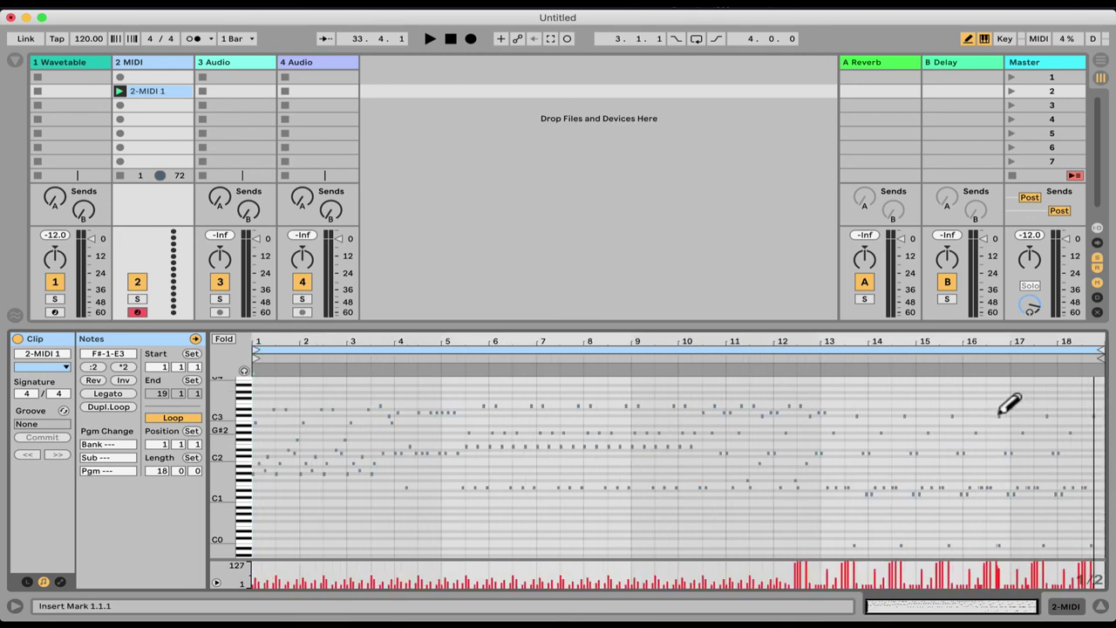
drag(1038, 343, 1039, 409)
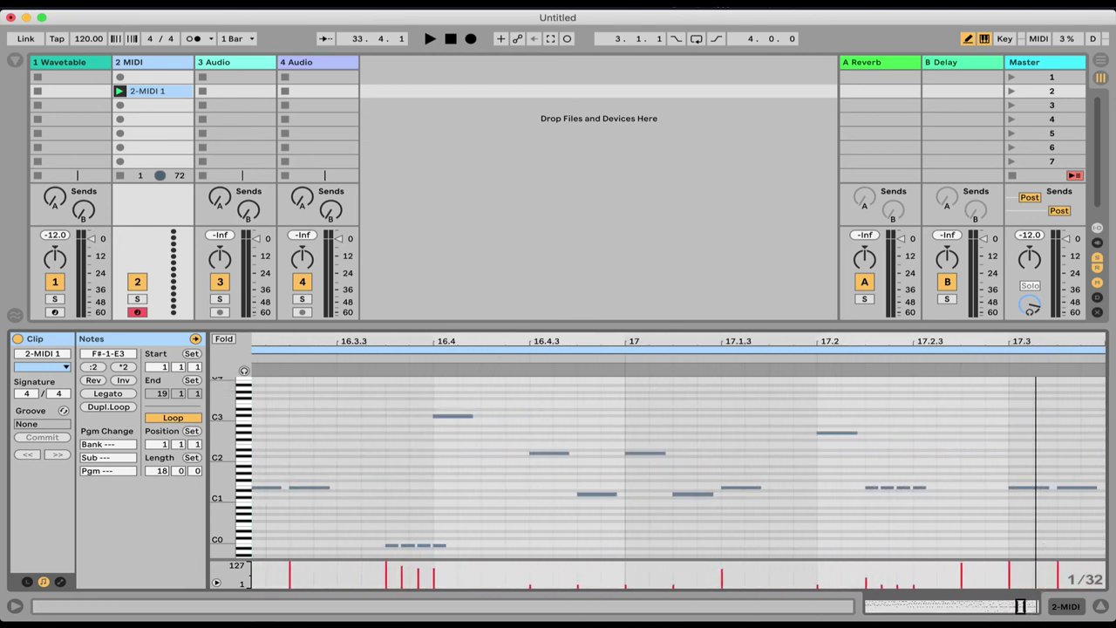
mouse_move(926, 343)
mouse_down()
mouse_move(926, 384)
mouse_move(926, 331)
mouse_up()
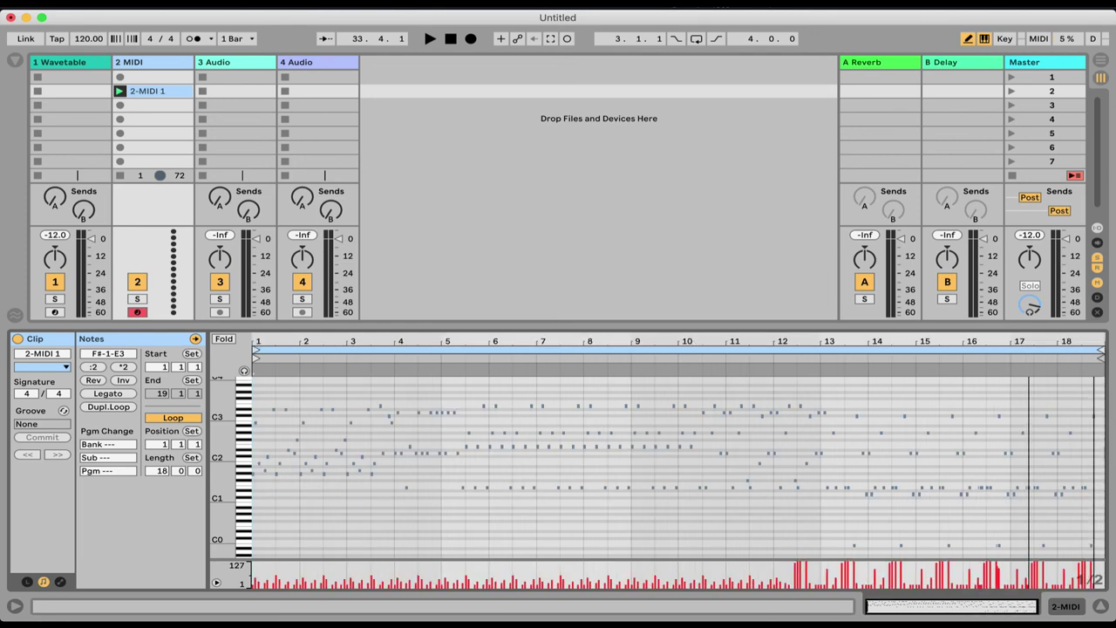
key(b)
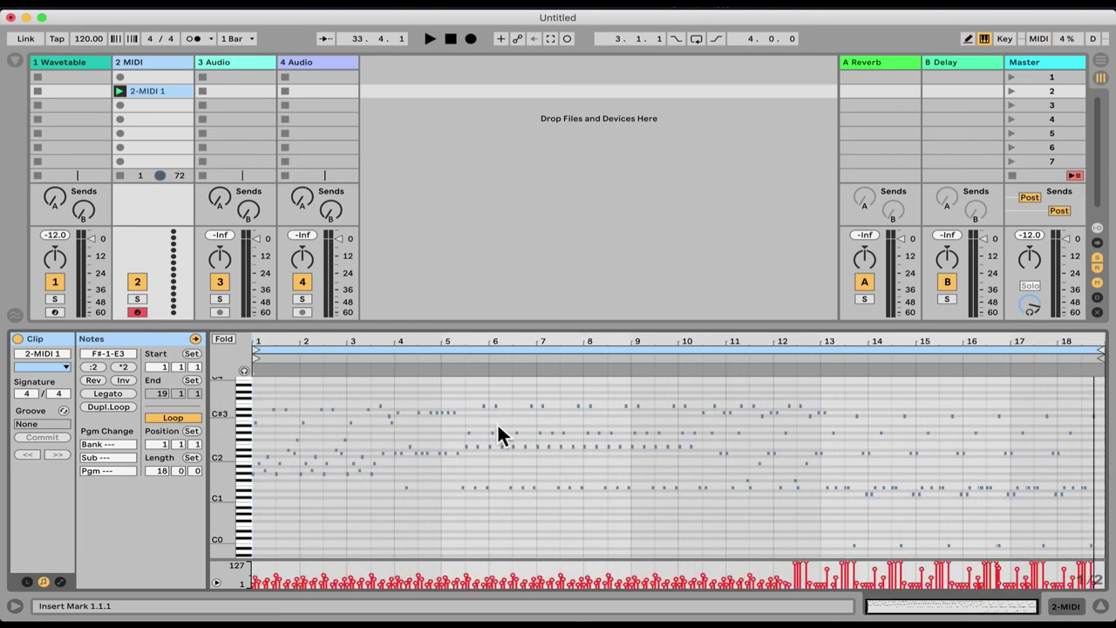
drag(163, 91, 76, 90)
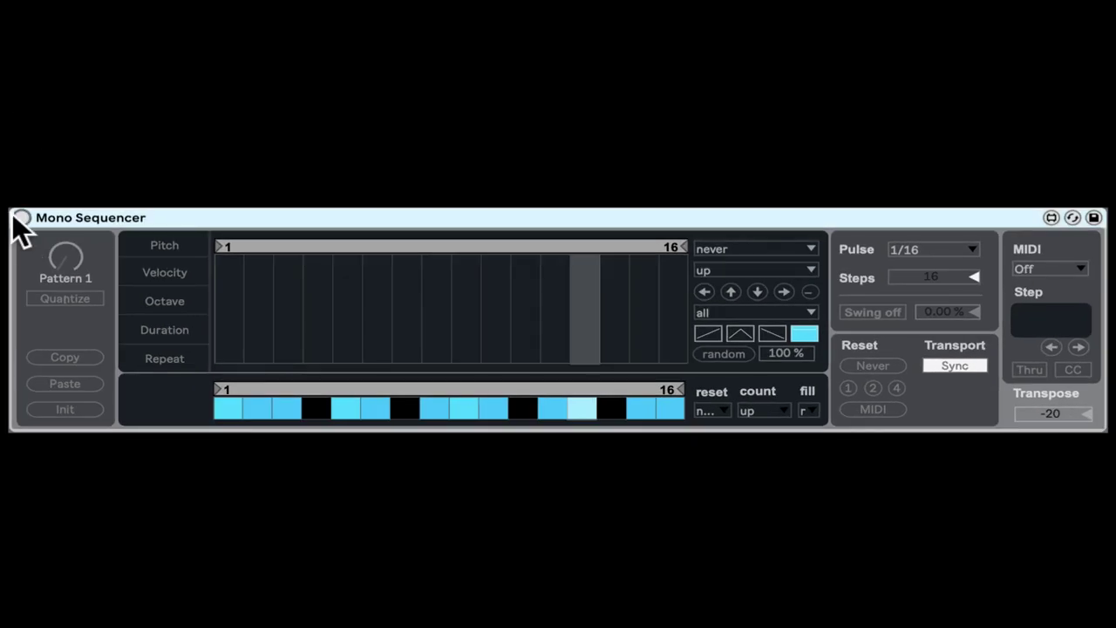
Turn Mono Sequencer back on with all 16 gate steps on
click(19, 218)
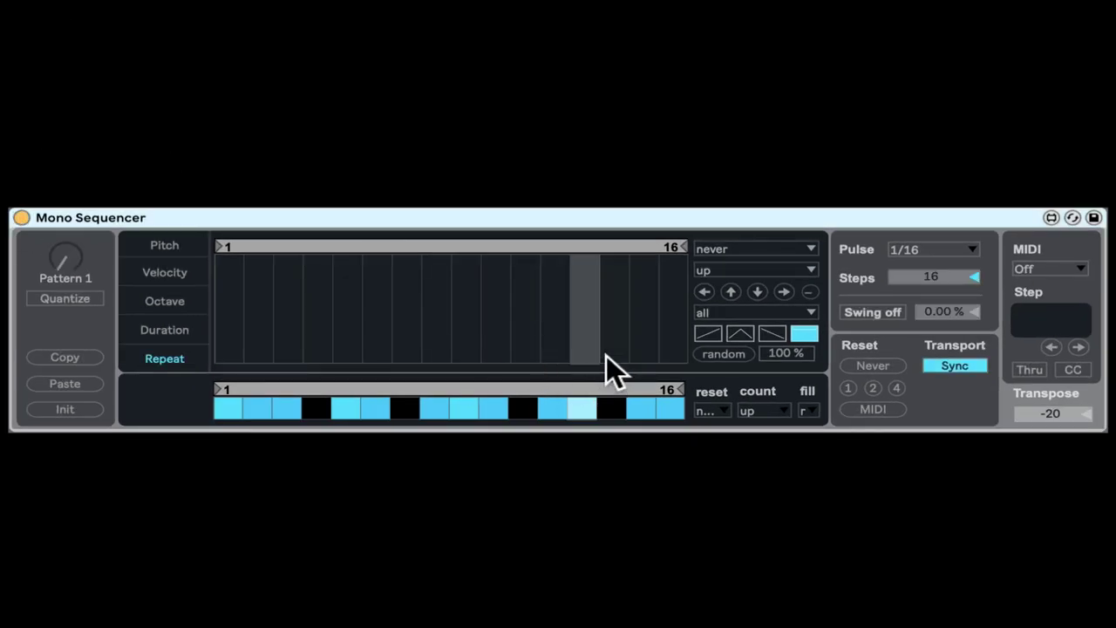
click(613, 407)
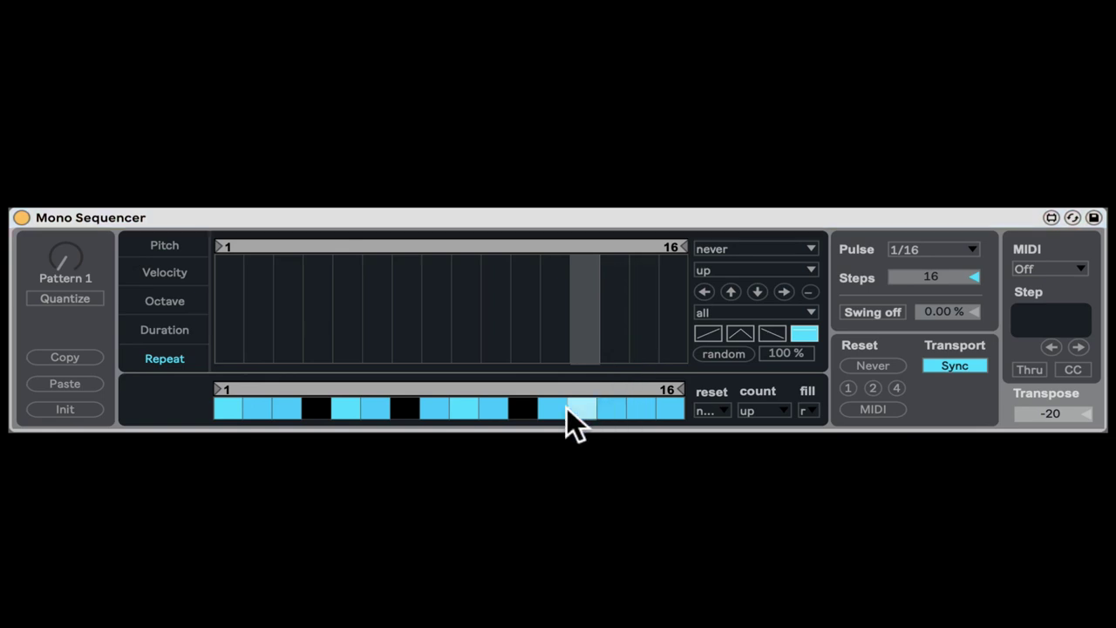
click(800, 408)
click(823, 322)
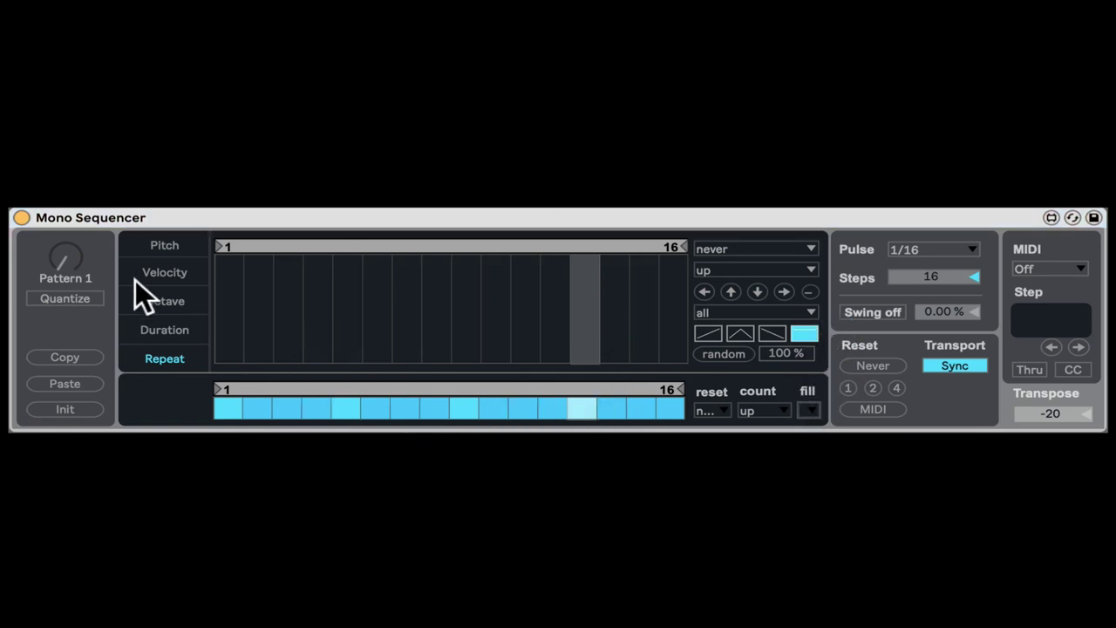
Flatten the middle pitch steps and set the scale to F ionian
click(166, 247)
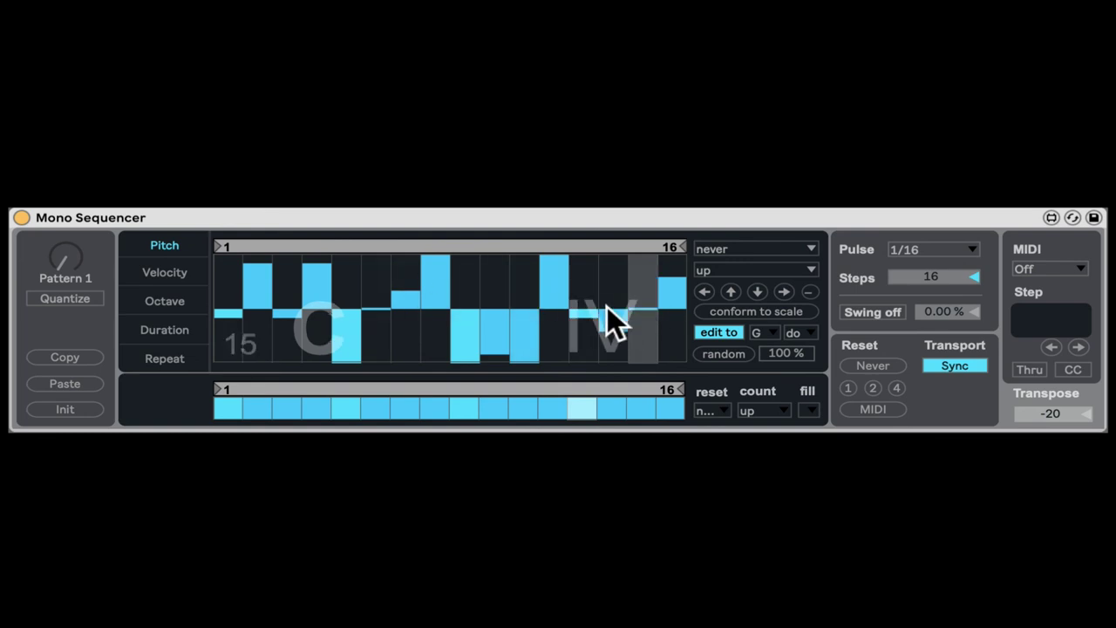
drag(607, 306, 322, 313)
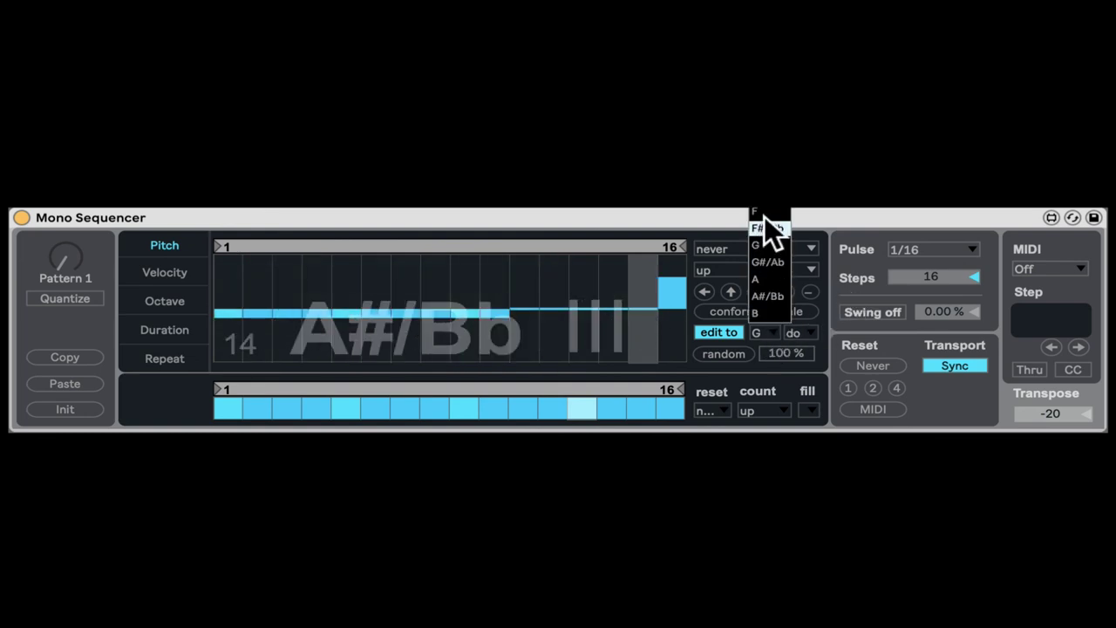
click(799, 331)
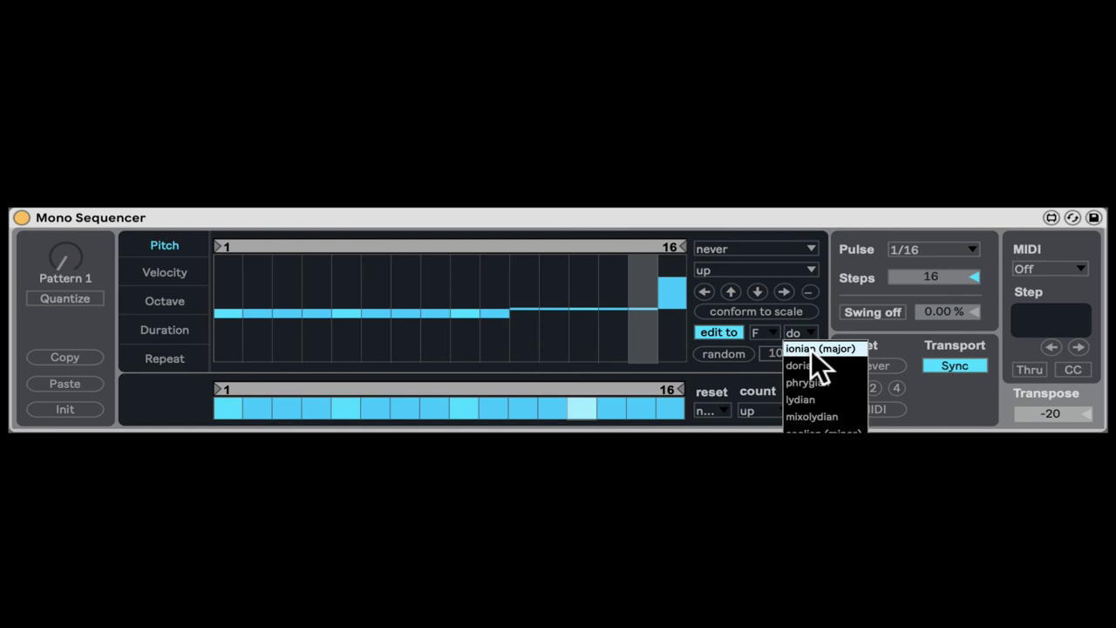
click(811, 350)
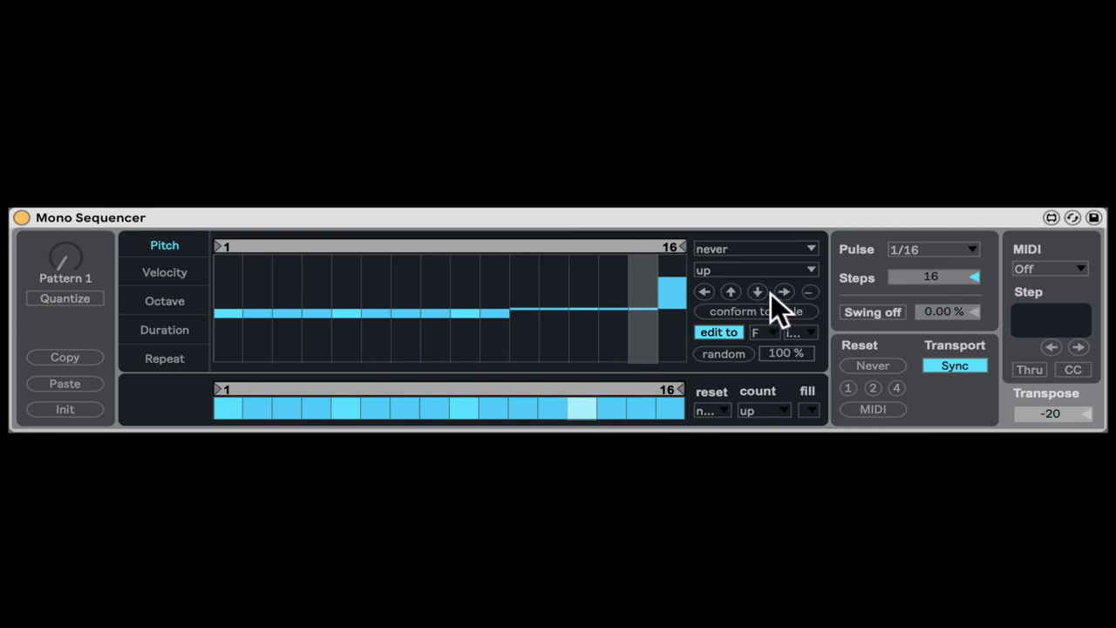